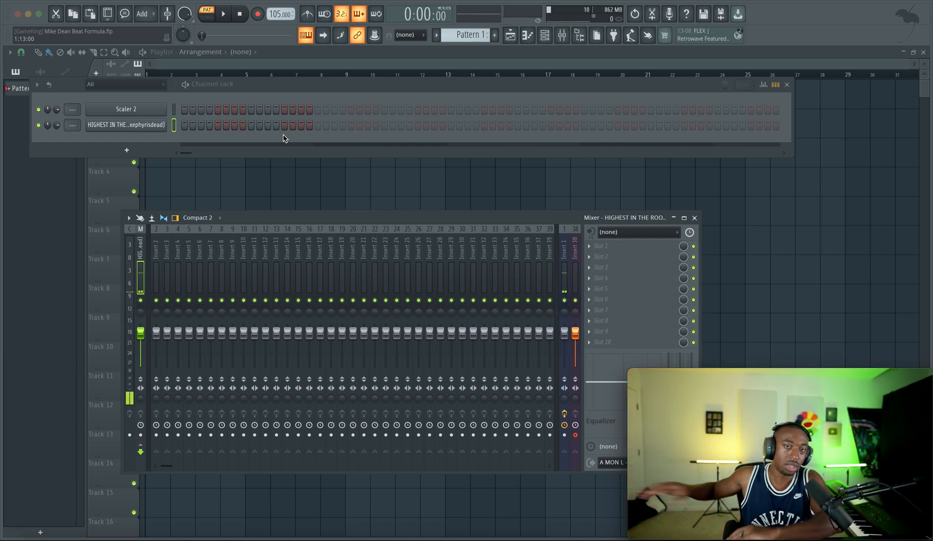
# Add a Serum channel and browse oscillator A's Digital, User and Analog wavetables without choosing one
pyautogui.click(127, 151)
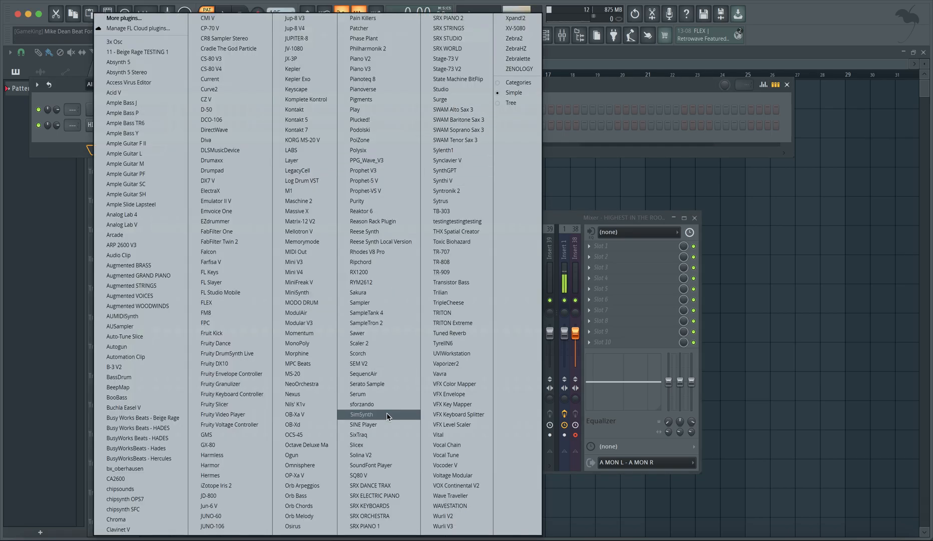
pyautogui.click(361, 394)
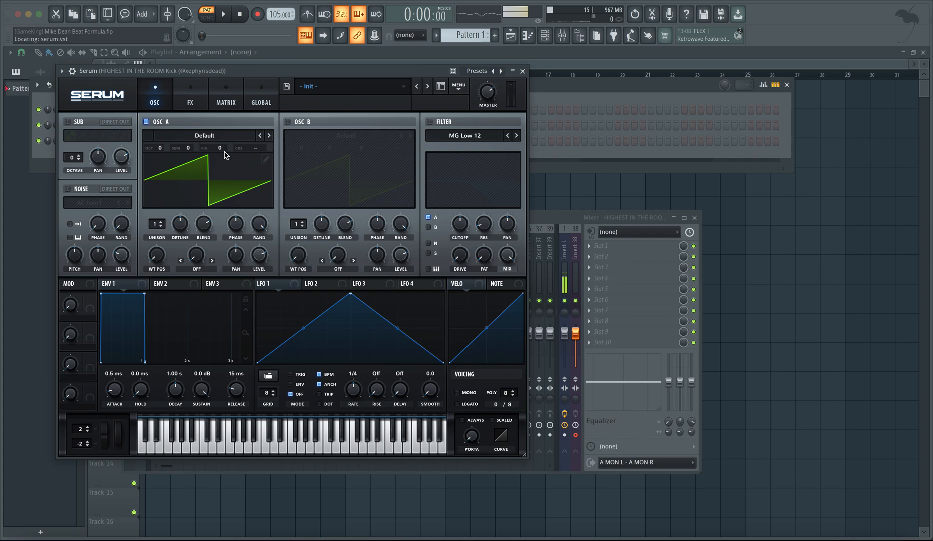
pyautogui.click(224, 146)
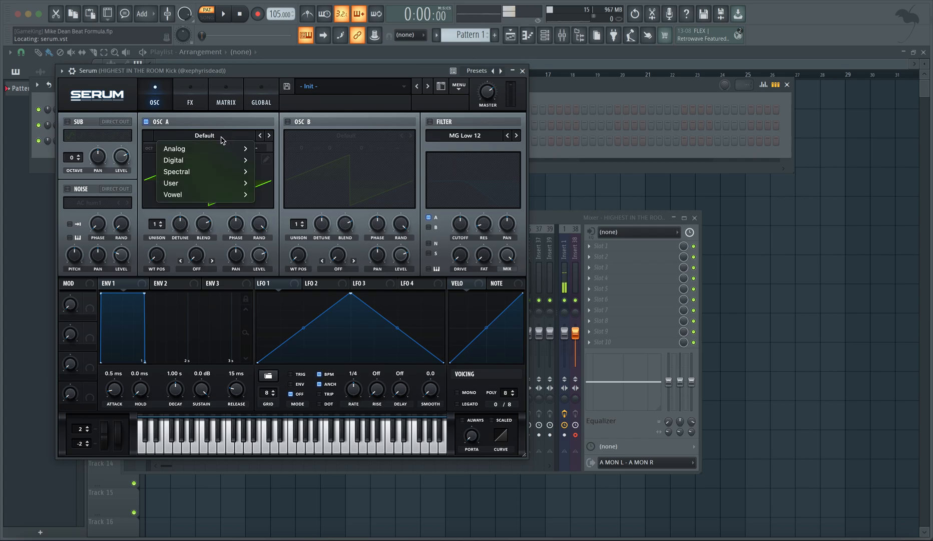
pyautogui.moveTo(218, 154)
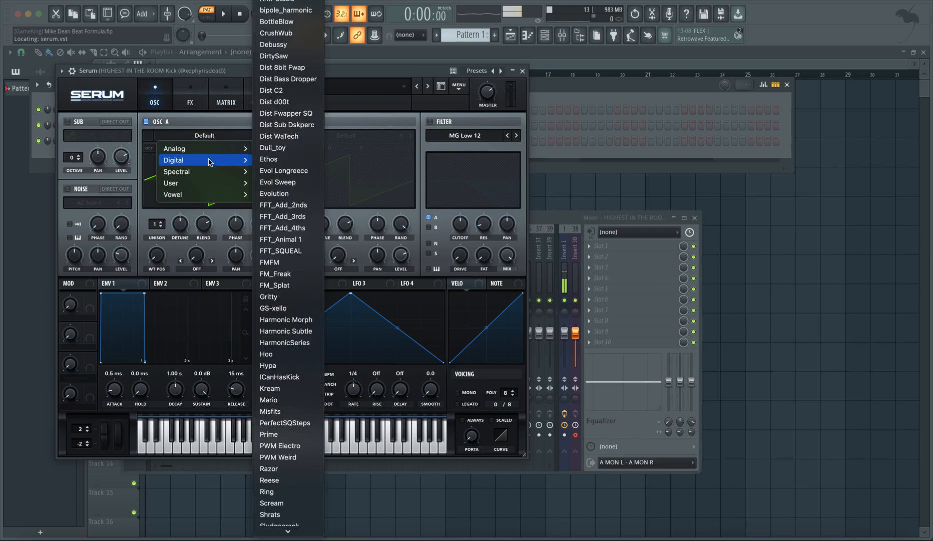
pyautogui.moveTo(211, 184)
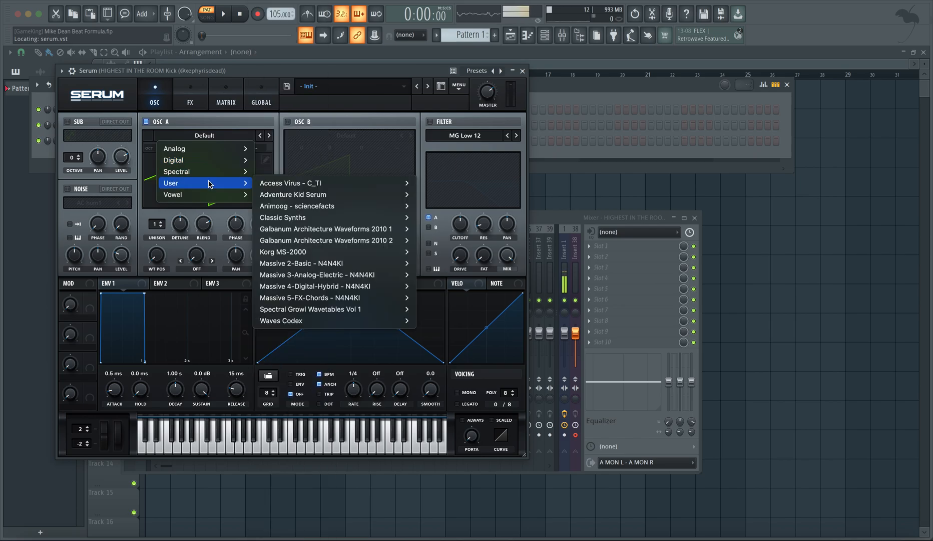
pyautogui.moveTo(275, 218)
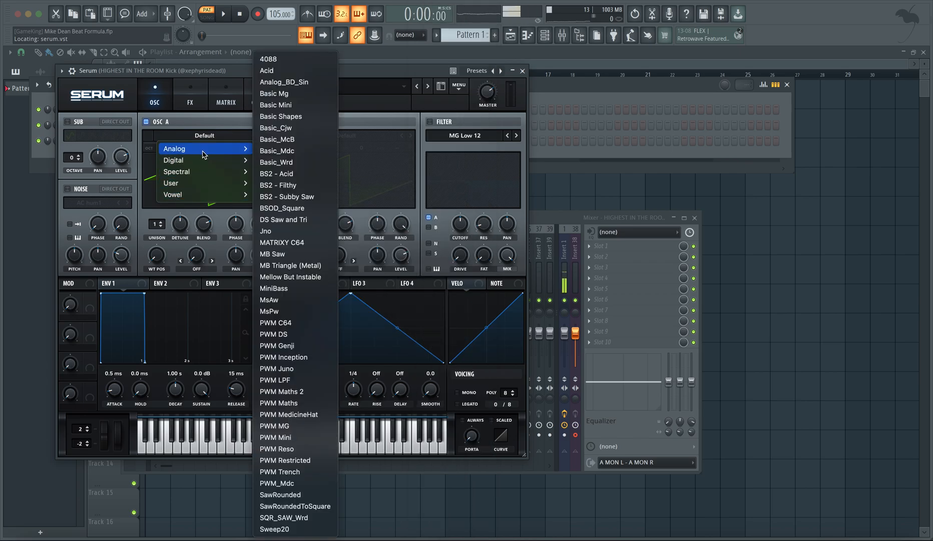
pyautogui.click(288, 430)
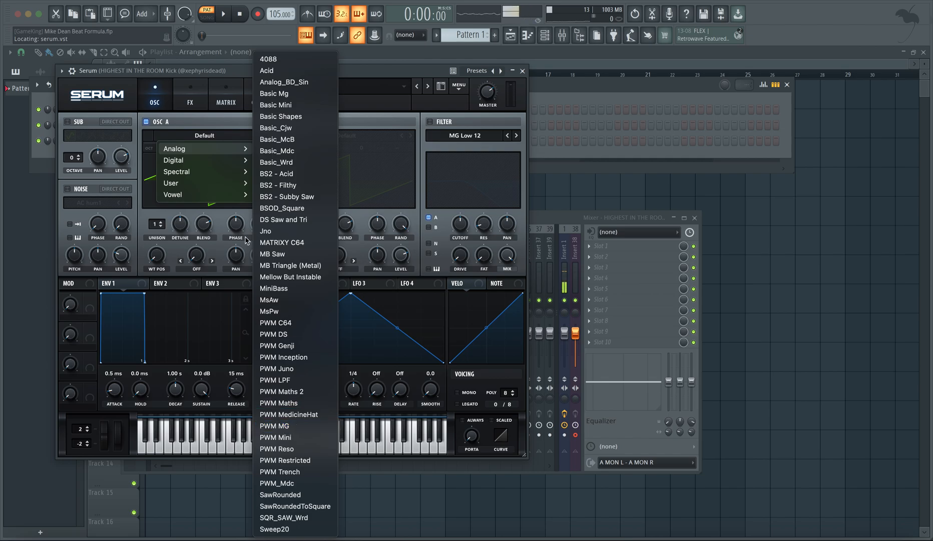
pyautogui.click(522, 72)
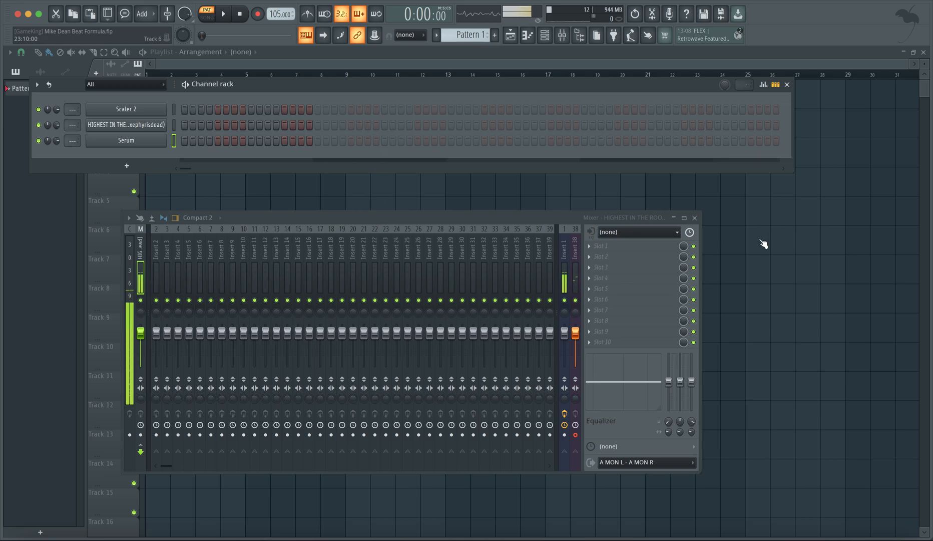
# Close the mixer and the channel rack so only the playlist stays in view
pyautogui.click(694, 218)
pyautogui.press('F6')
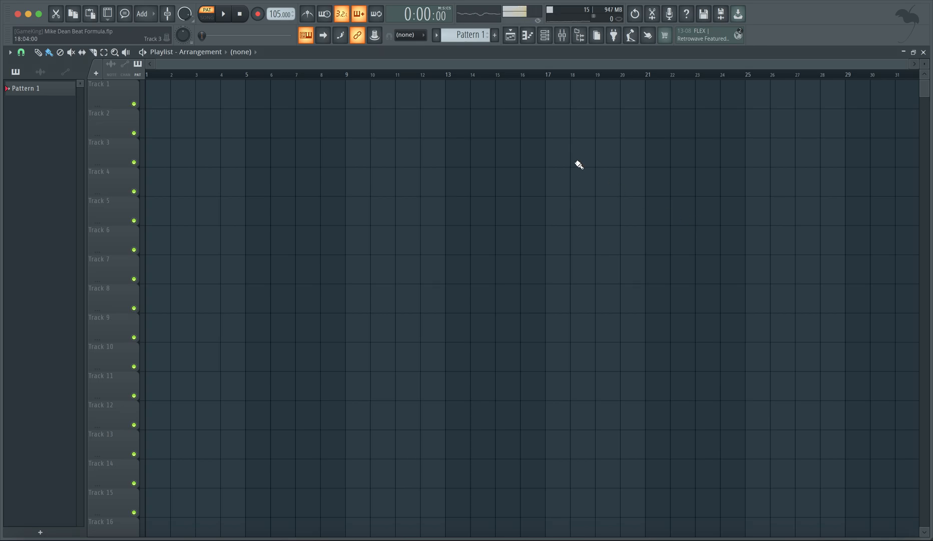
pyautogui.click(564, 43)
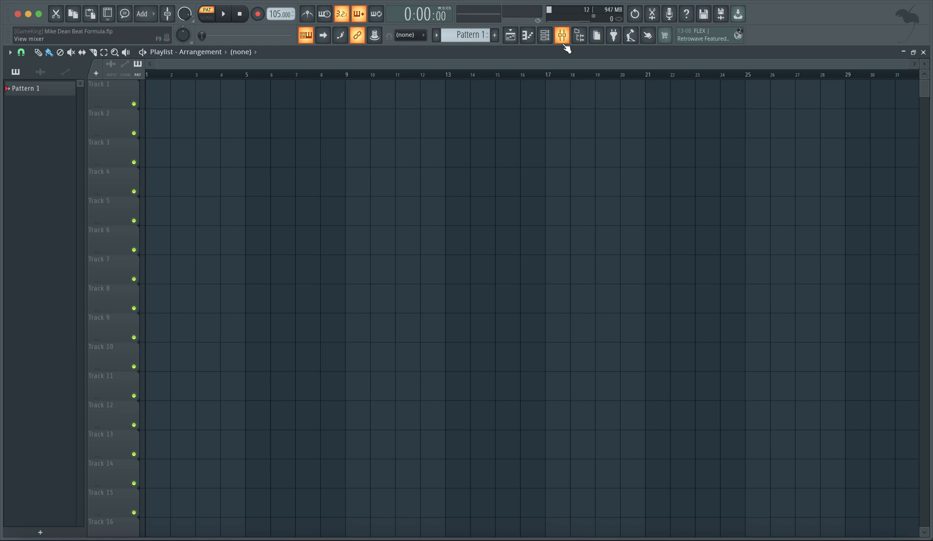
pyautogui.click(564, 43)
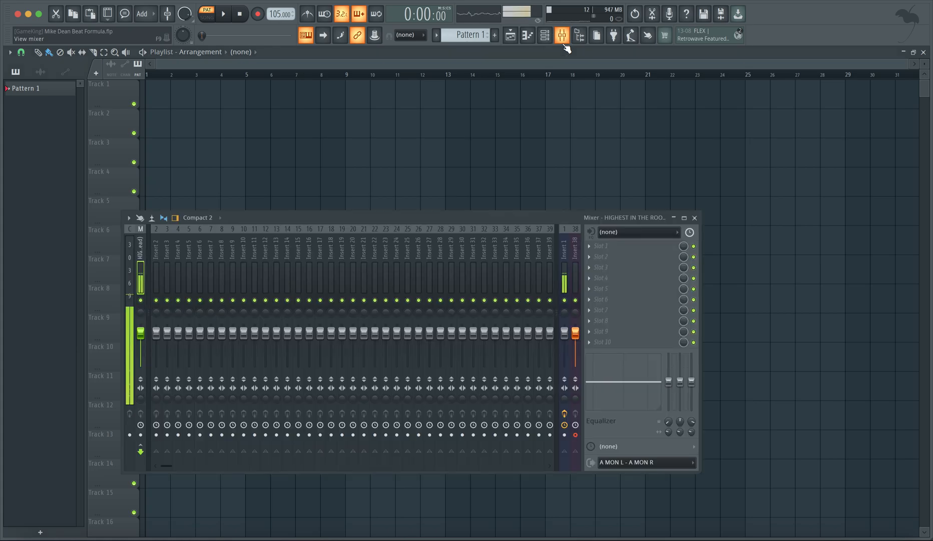
pyautogui.click(694, 217)
# Turn on the metronome and select Insert 38 in the mixer, narrowing the mixer window
pyautogui.click(306, 14)
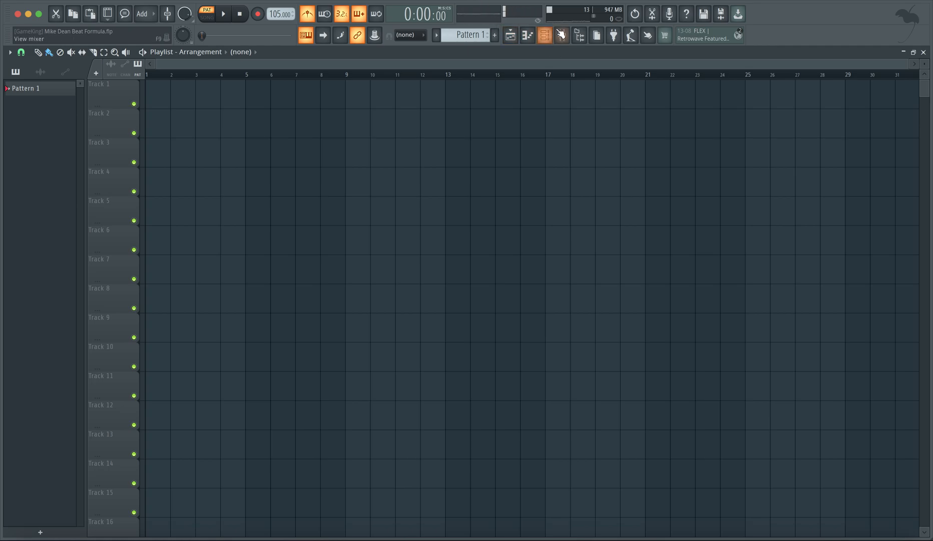
pyautogui.click(562, 34)
pyautogui.click(576, 250)
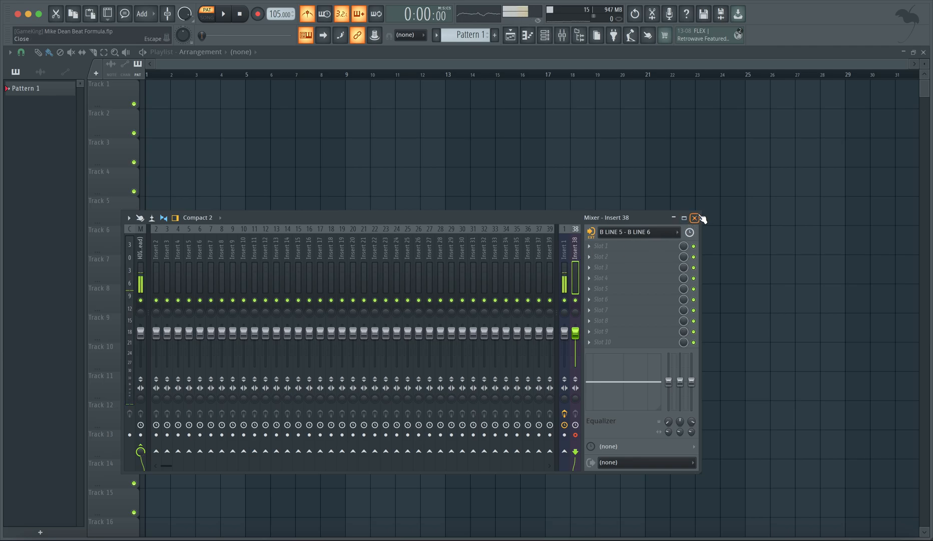
pyautogui.moveTo(701, 219); pyautogui.dragTo(530, 220)
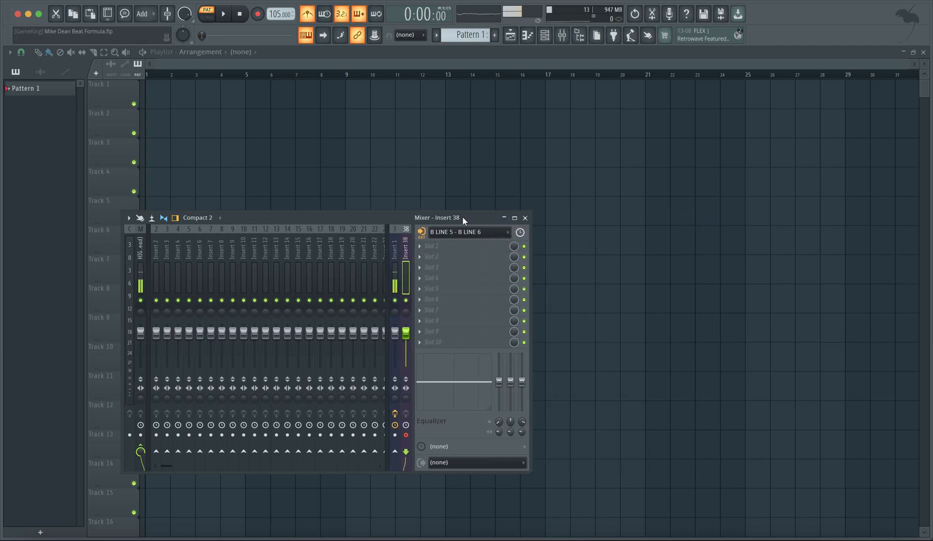
# Switch to song mode and record an audio take of about four bars from Insert 38 into the playlist
pyautogui.click(207, 15)
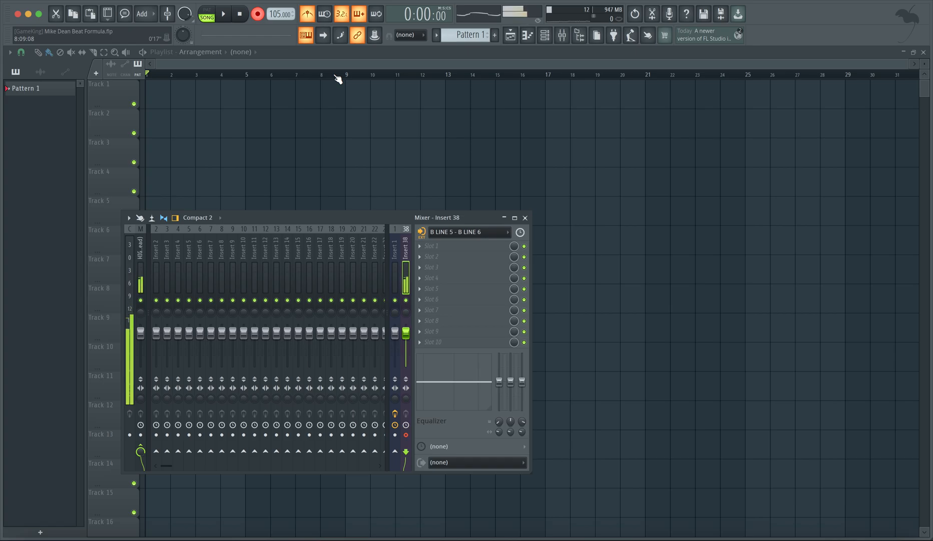
pyautogui.press('space')
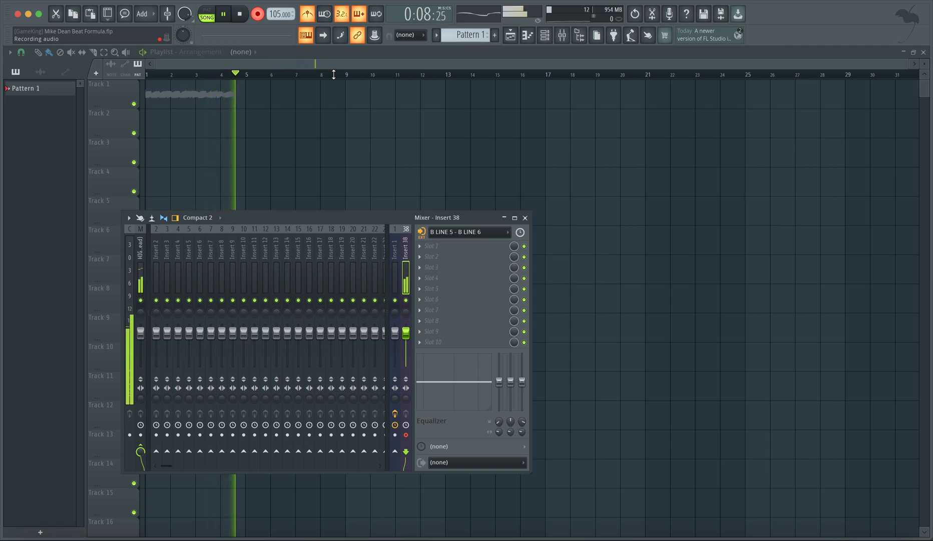
pyautogui.press('space')
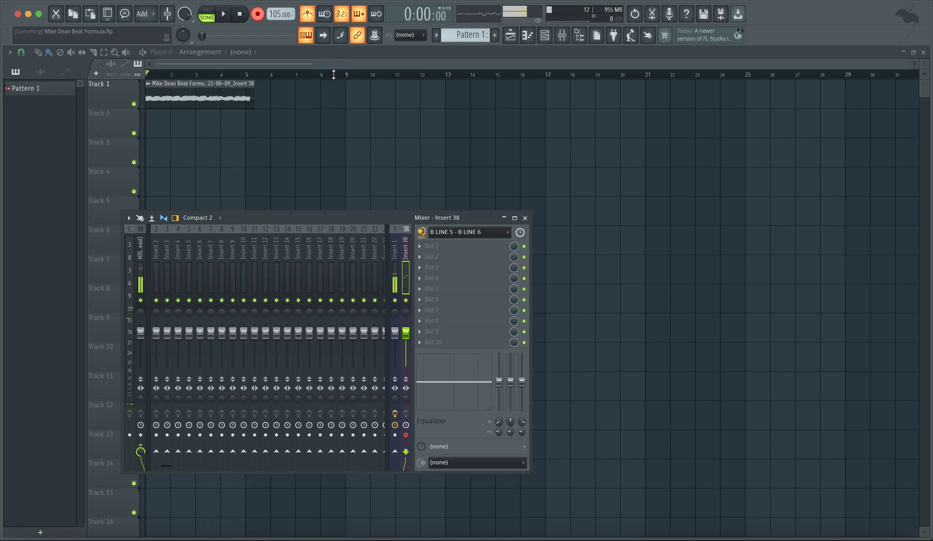
# Close the mixer and remove the recorded clip from Track 1 of the playlist
pyautogui.press('F9')
pyautogui.rightClick(235, 103)
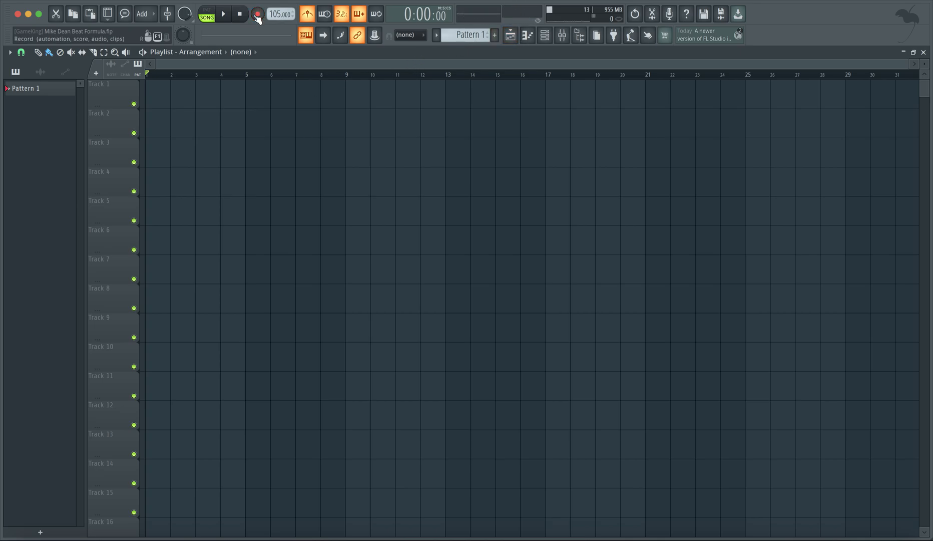
pyautogui.press('space')
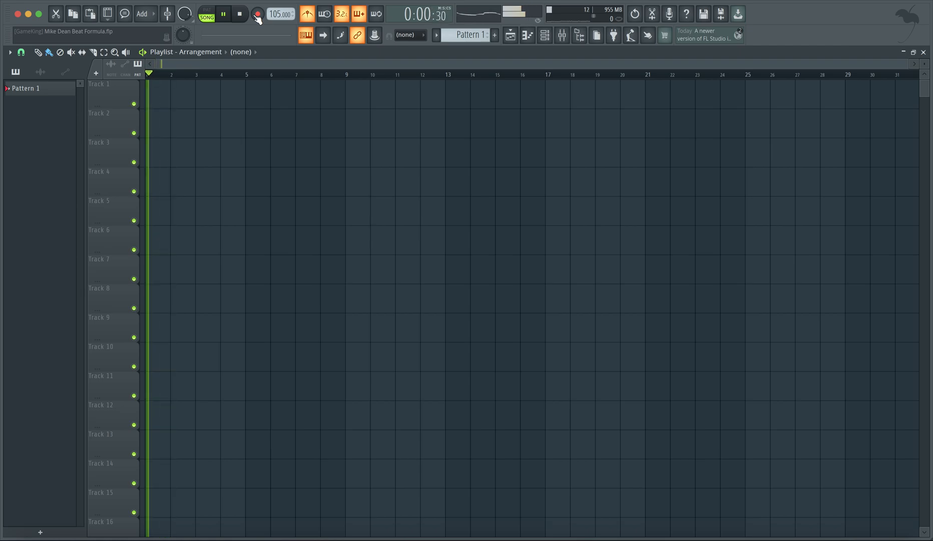
pyautogui.press('space')
pyautogui.click(262, 16)
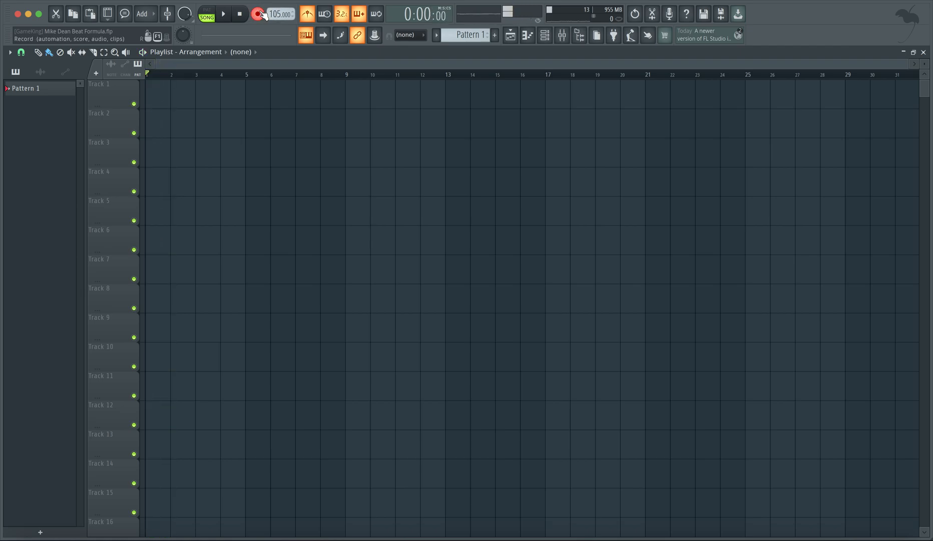
pyautogui.press('space')
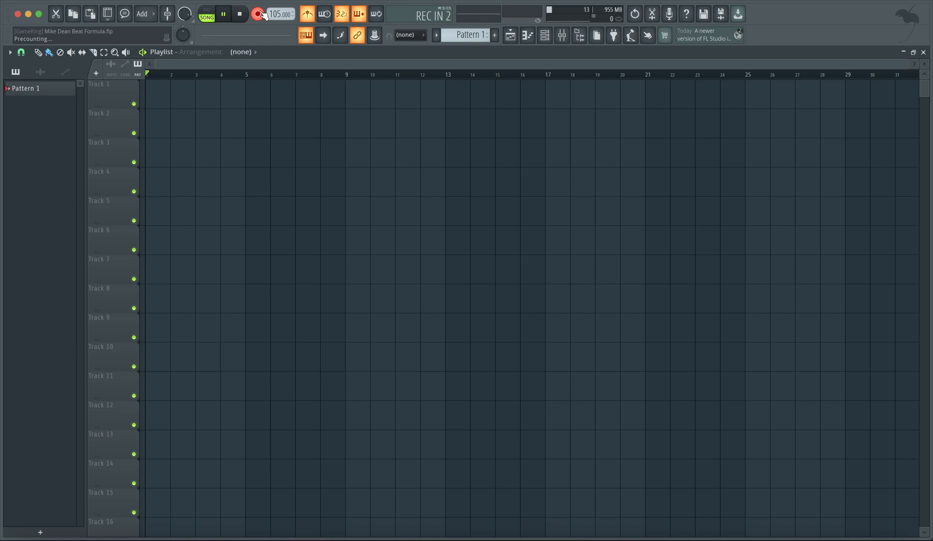
pyautogui.press('space')
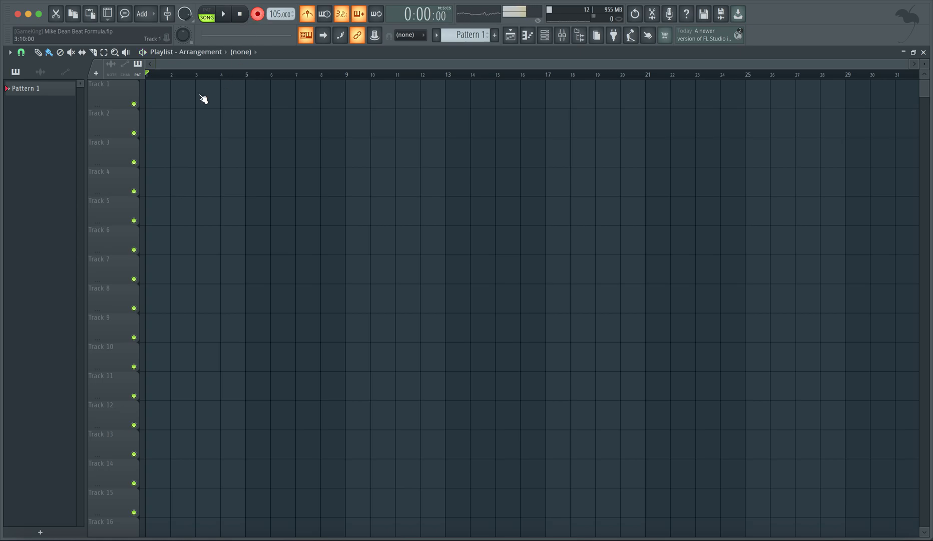
# Delete the discarded recording's audio clip from the project's audio clip list
pyautogui.click(40, 71)
pyautogui.rightClick(44, 87)
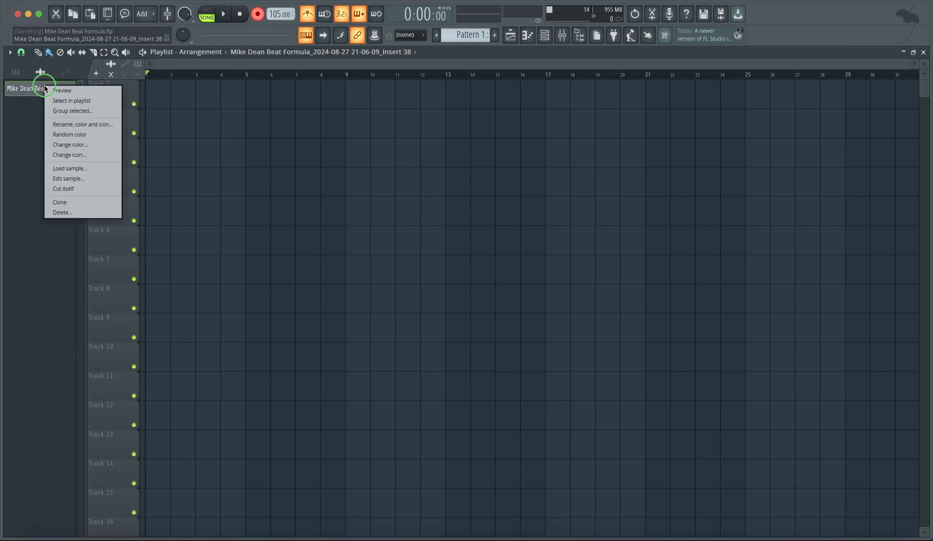
pyautogui.click(85, 211)
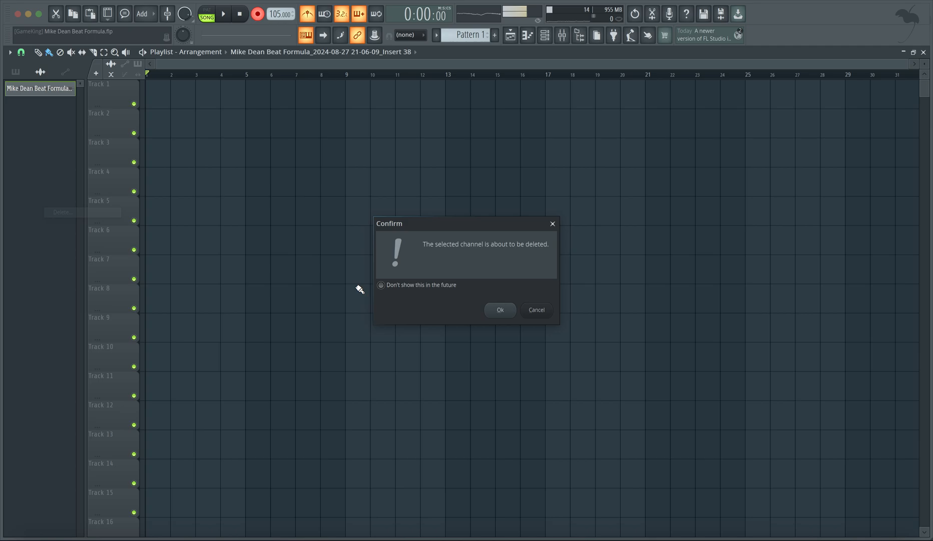
pyautogui.click(499, 308)
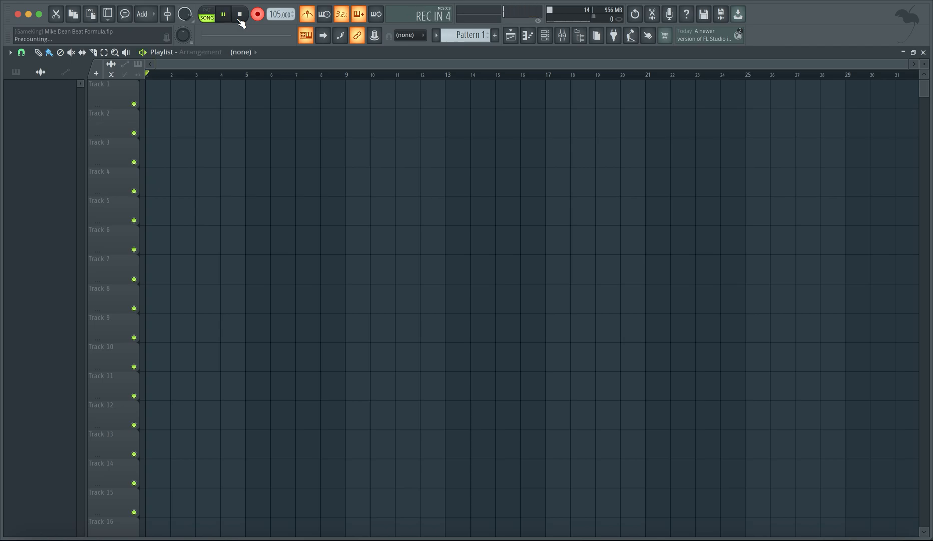
# Record a new audio take of about seven bars from Insert 38 onto Track 1
pyautogui.press('space')
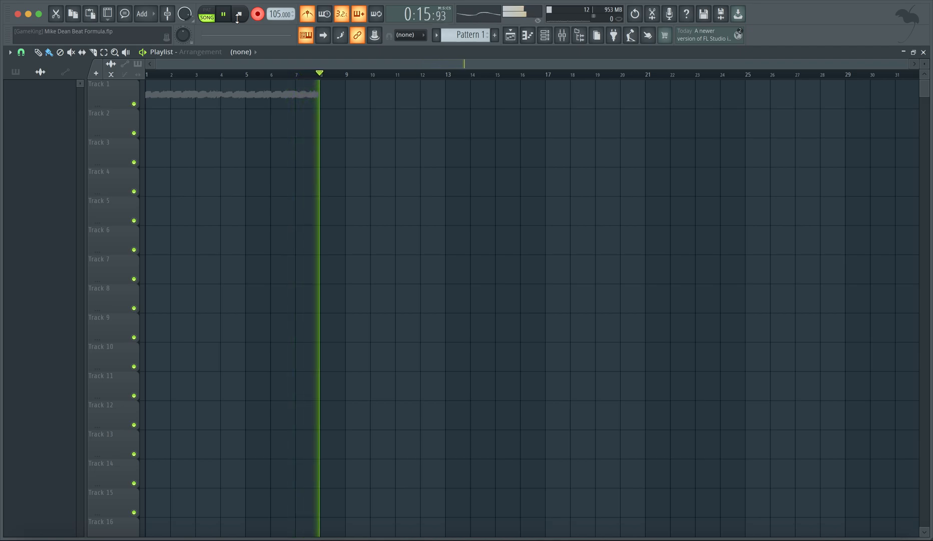
pyautogui.click(238, 15)
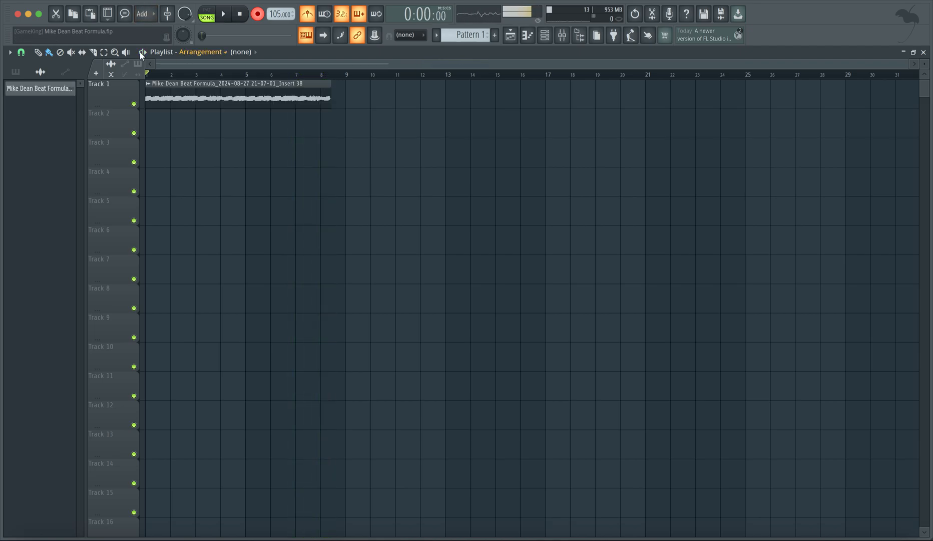
# Slice the recorded clip at bar 4, delete its first part and move the remaining part to bar 1
pyautogui.click(93, 52)
pyautogui.click(231, 99)
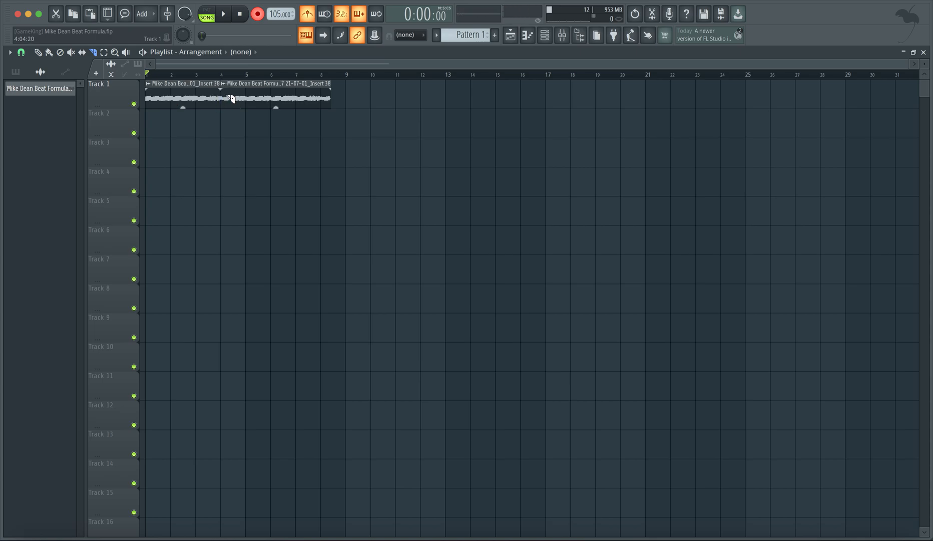
pyautogui.click(216, 75)
pyautogui.click(39, 53)
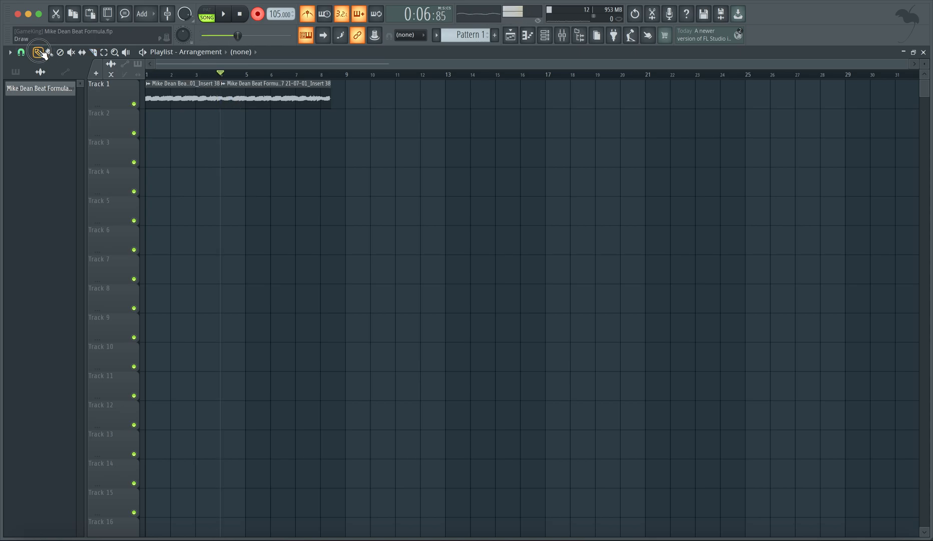
pyautogui.rightClick(179, 85)
pyautogui.moveTo(239, 84); pyautogui.dragTo(165, 83)
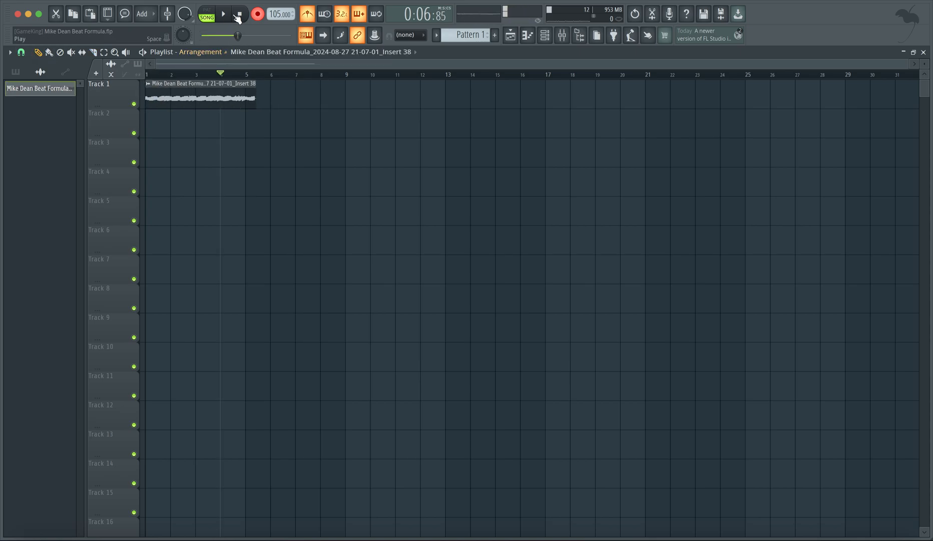
# Play back the trimmed clip, slice it at bar 5 and delete the leftover tail
pyautogui.click(239, 15)
pyautogui.press('space')
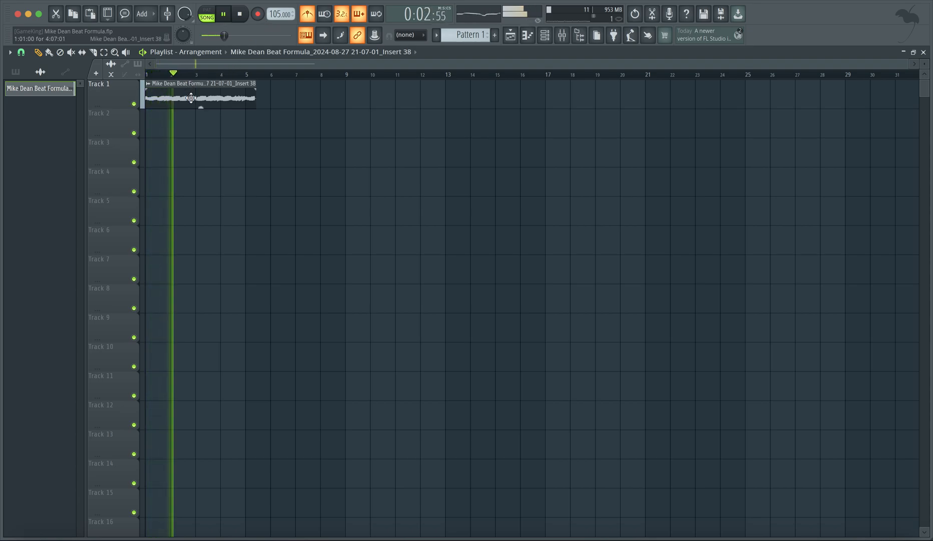
pyautogui.click(94, 53)
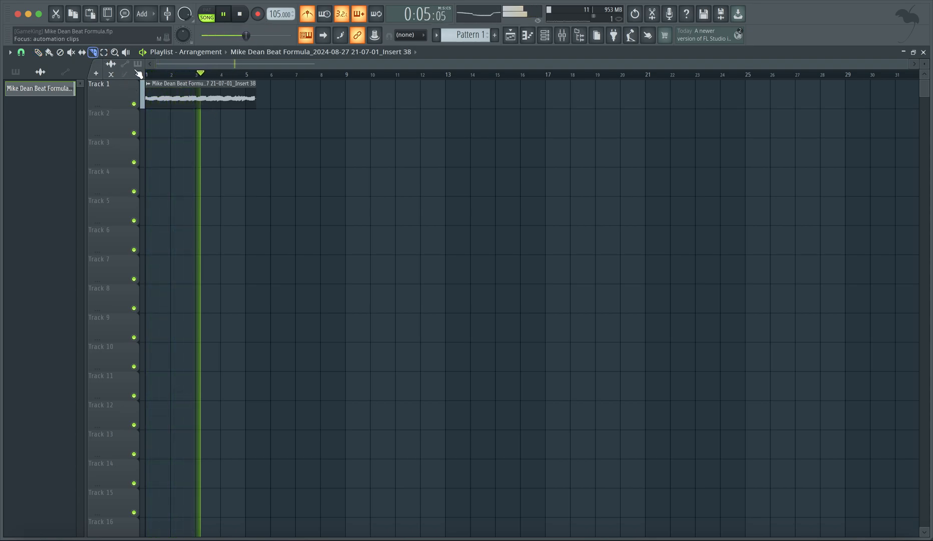
pyautogui.click(247, 92)
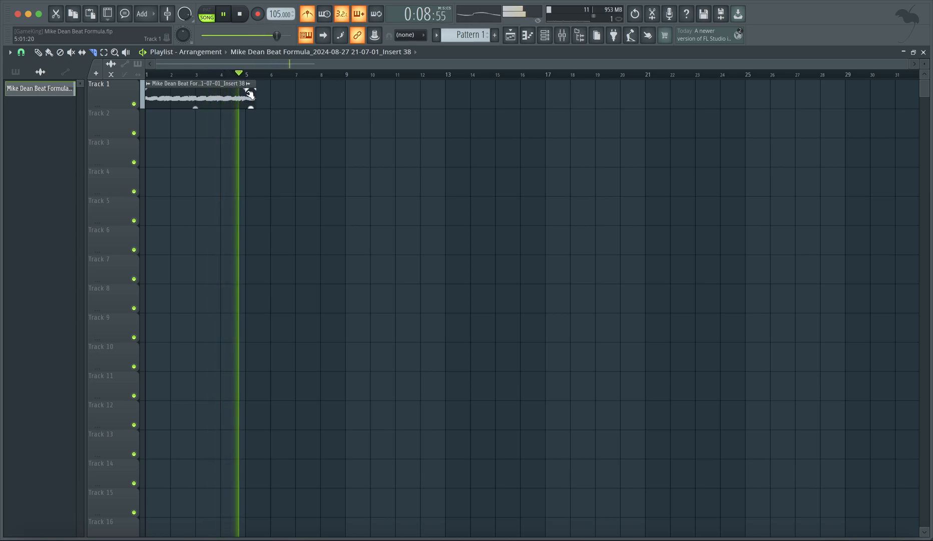
pyautogui.press('space')
pyautogui.moveTo(263, 97)
pyautogui.mouseDown()
pyautogui.moveTo(250, 97)
pyautogui.moveTo(252, 105)
pyautogui.mouseUp()
pyautogui.press('Delete')
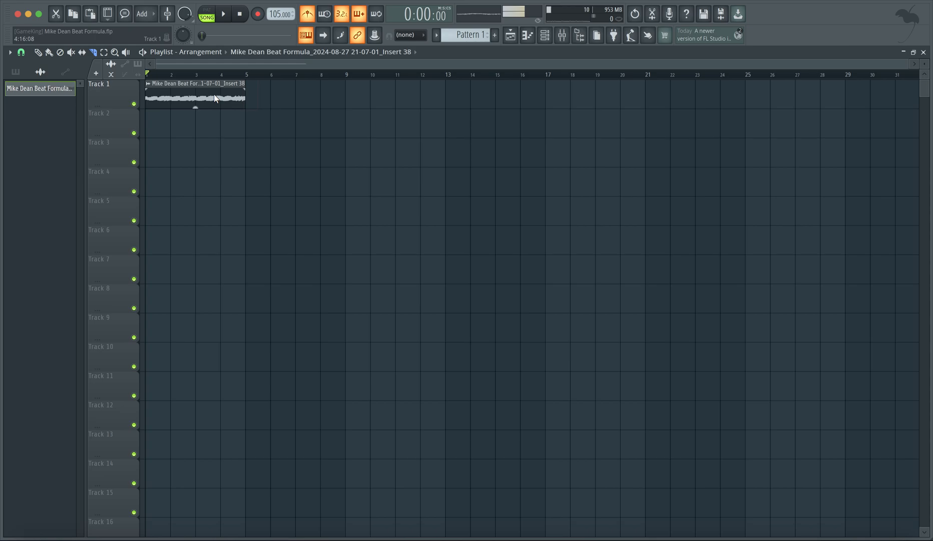
# Mute Track 1 and record a new take of about twelve and a half bars from Insert 38 onto Track 2
pyautogui.click(38, 54)
pyautogui.click(562, 34)
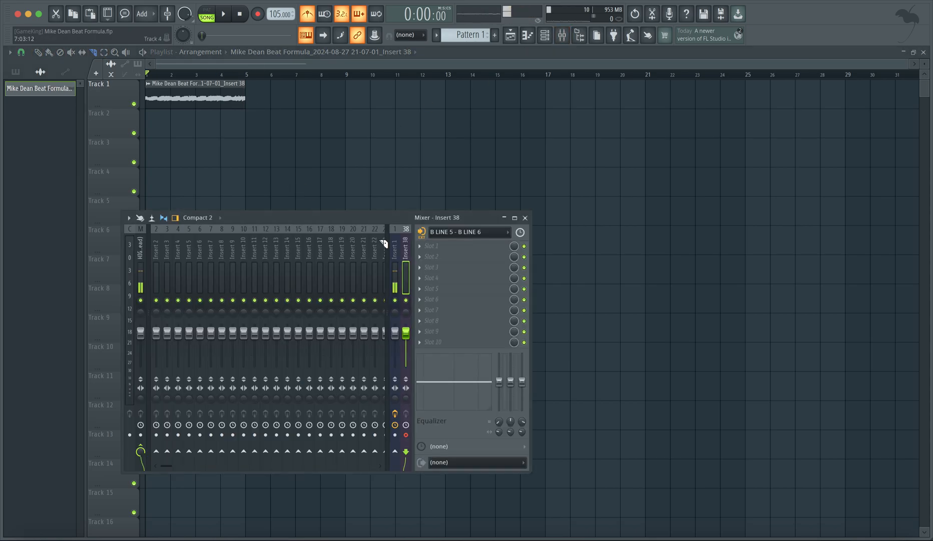
pyautogui.click(525, 217)
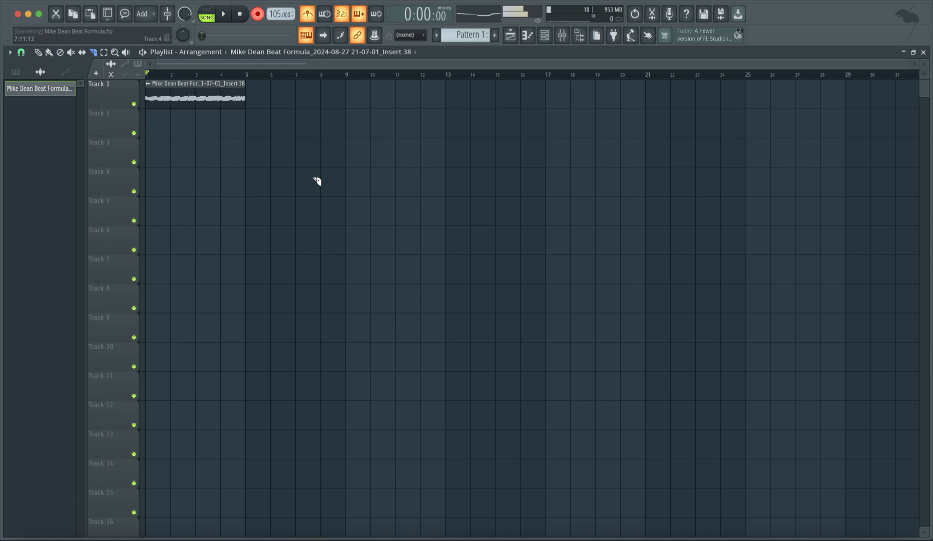
pyautogui.press('space')
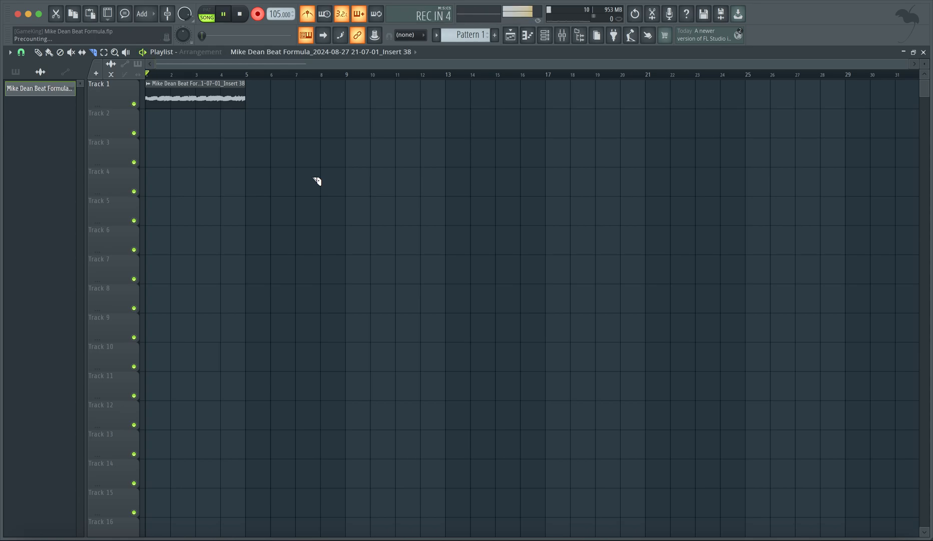
pyautogui.click(135, 105)
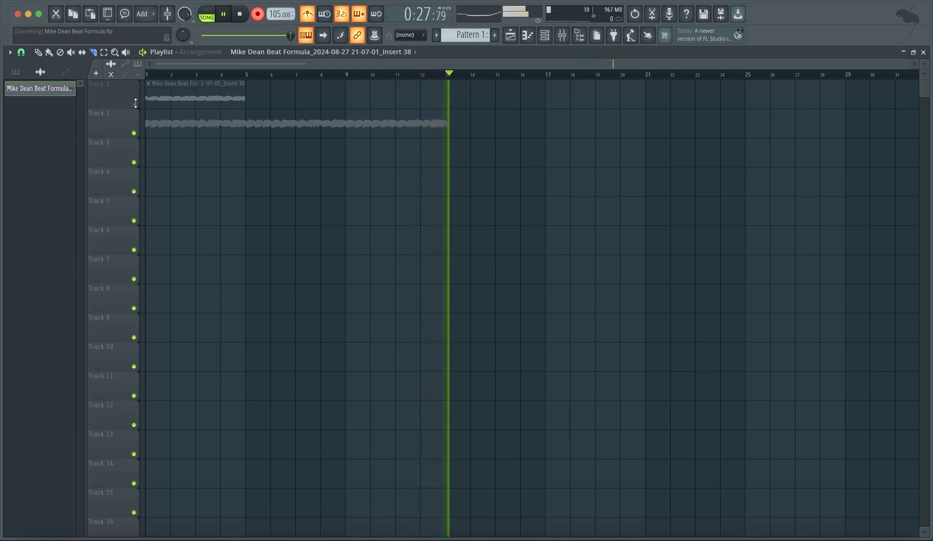
pyautogui.press('space')
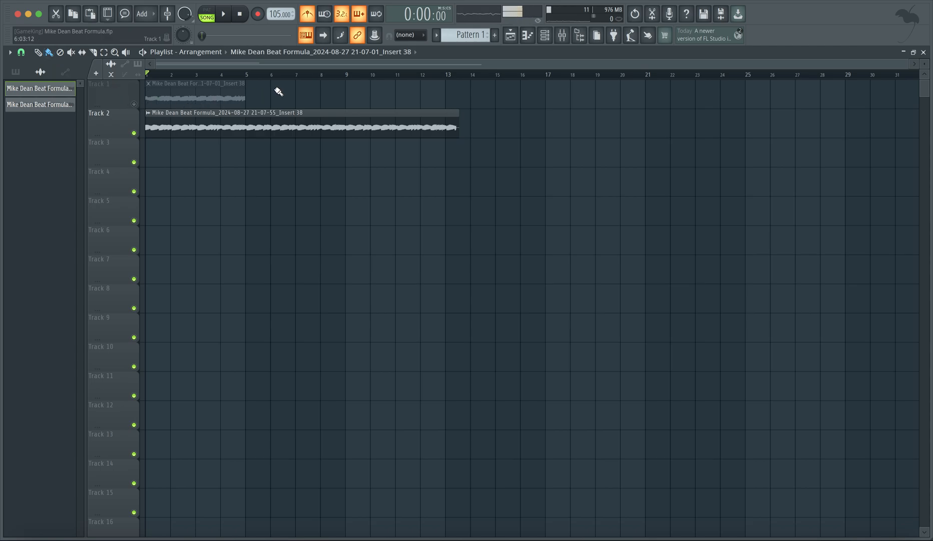
# Mute Track 2 and record another take of about eight and a half bars from Insert 38 onto Track 3
pyautogui.click(134, 133)
pyautogui.click(257, 14)
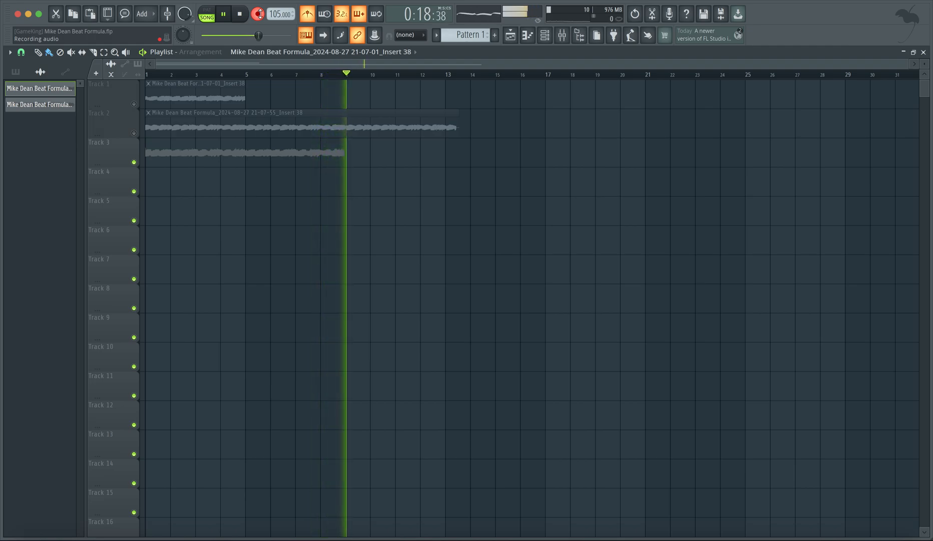
pyautogui.press('space')
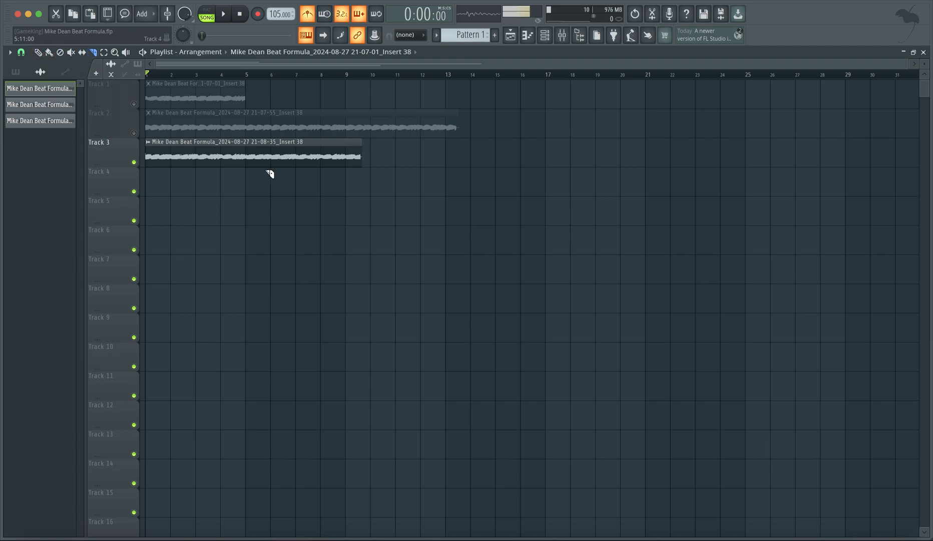
# Trim the end of the Track 3 take back to bar 9 and turn off the metronome
pyautogui.moveTo(360, 156); pyautogui.dragTo(345, 157)
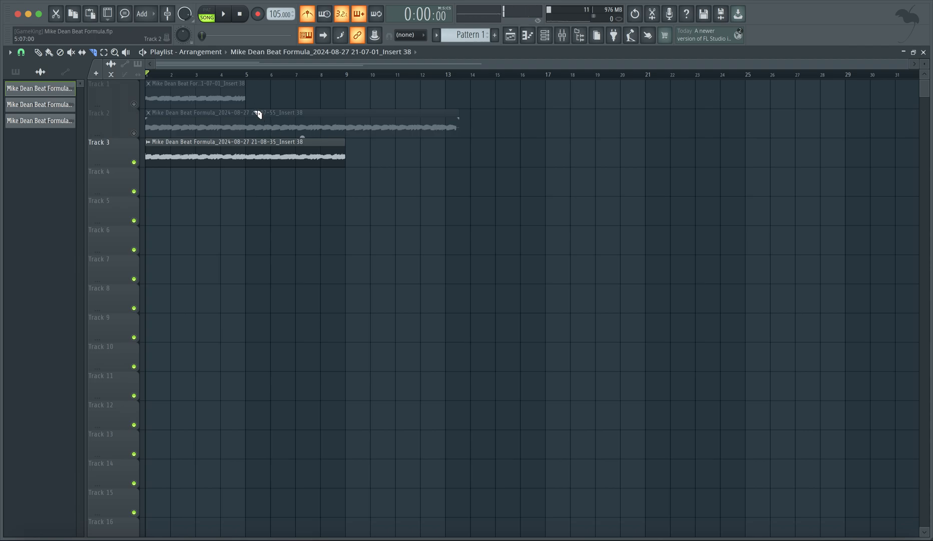
pyautogui.press('space')
pyautogui.click(309, 16)
pyautogui.press('space')
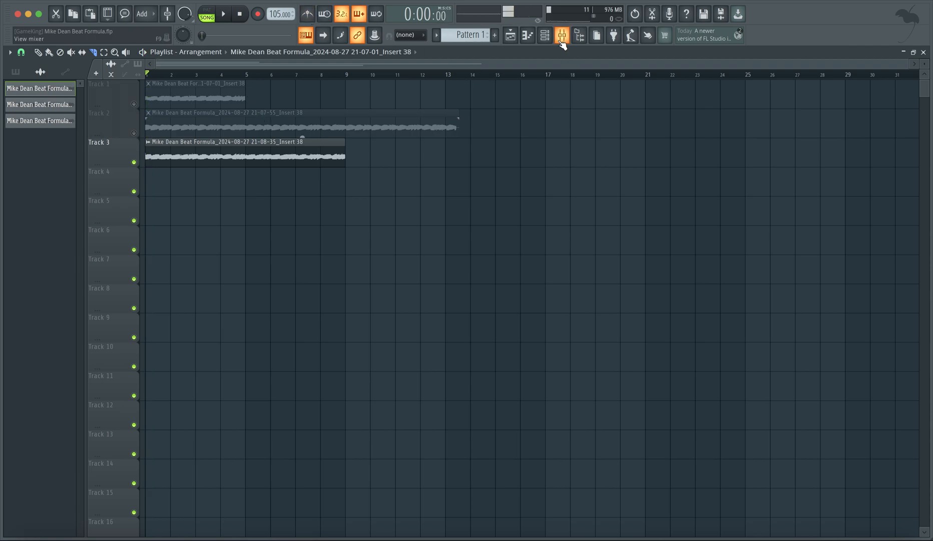
# Fill the HIGHEST IN THE ROOM kick channel on every 4 steps and assign it to mixer track 2
pyautogui.click(545, 36)
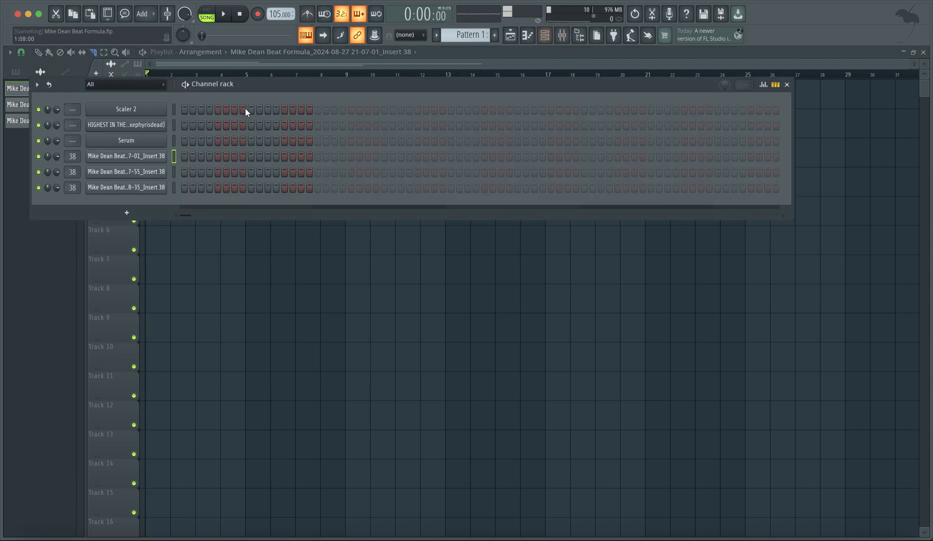
pyautogui.click(175, 124)
pyautogui.rightClick(162, 125)
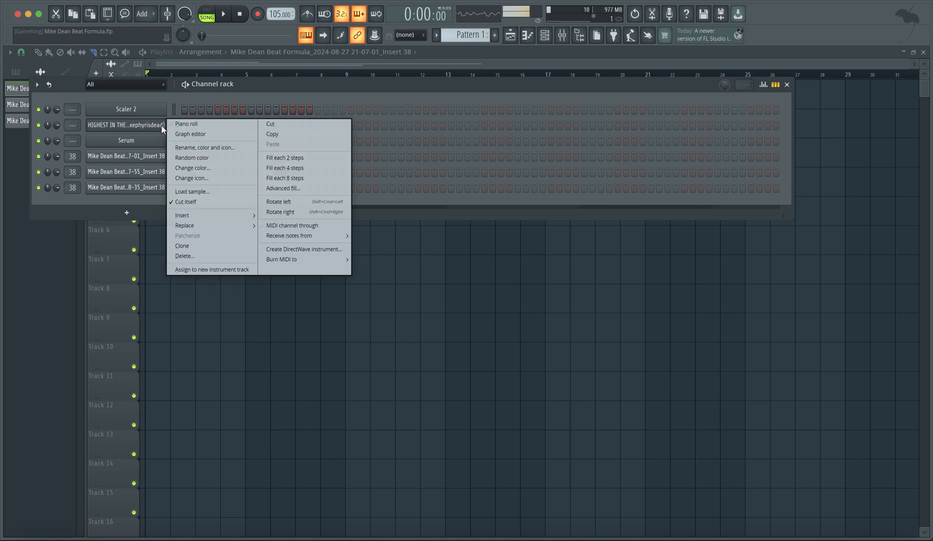
pyautogui.click(301, 167)
pyautogui.hotkey('ctrl', 'l')
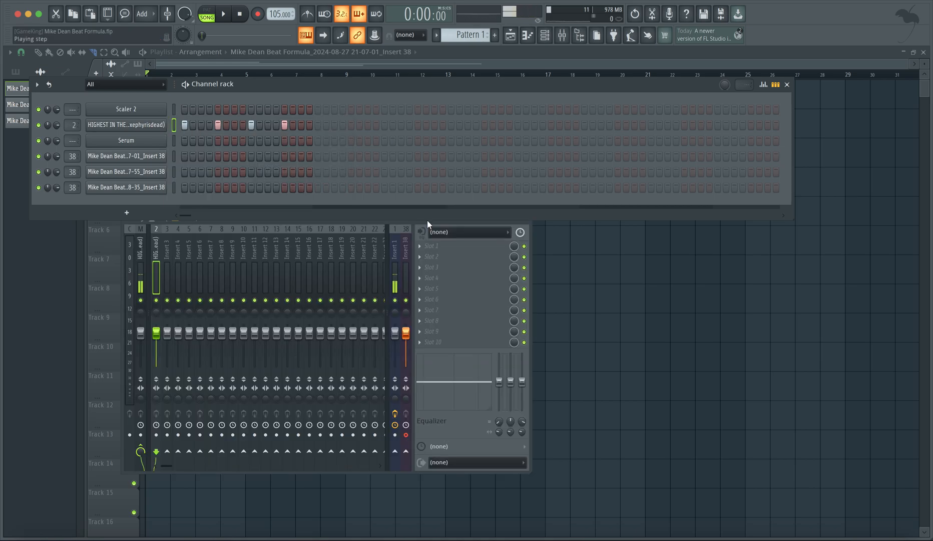
pyautogui.click(684, 229)
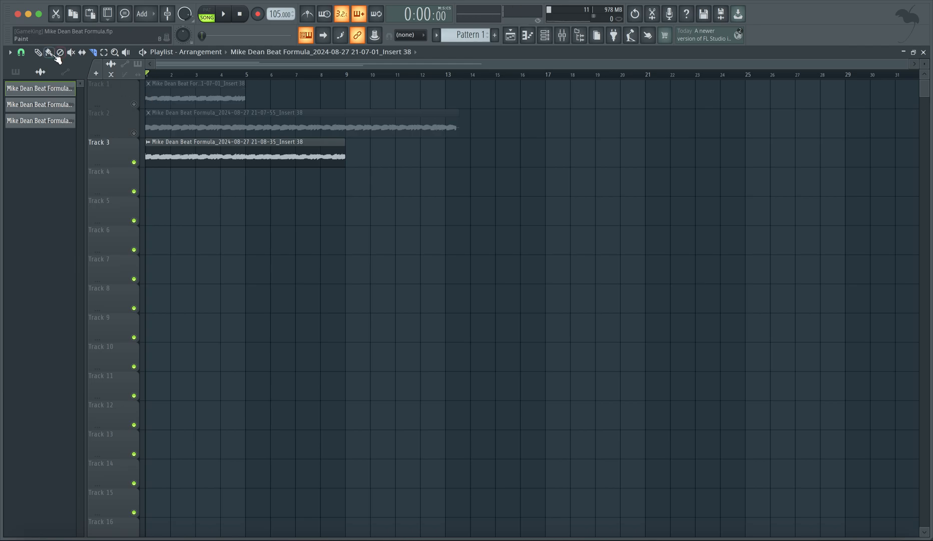
# Rename the Track 3 recording's channel as Bass and assign it to mixer track 3
pyautogui.doubleClick(213, 152)
pyautogui.click(283, 91)
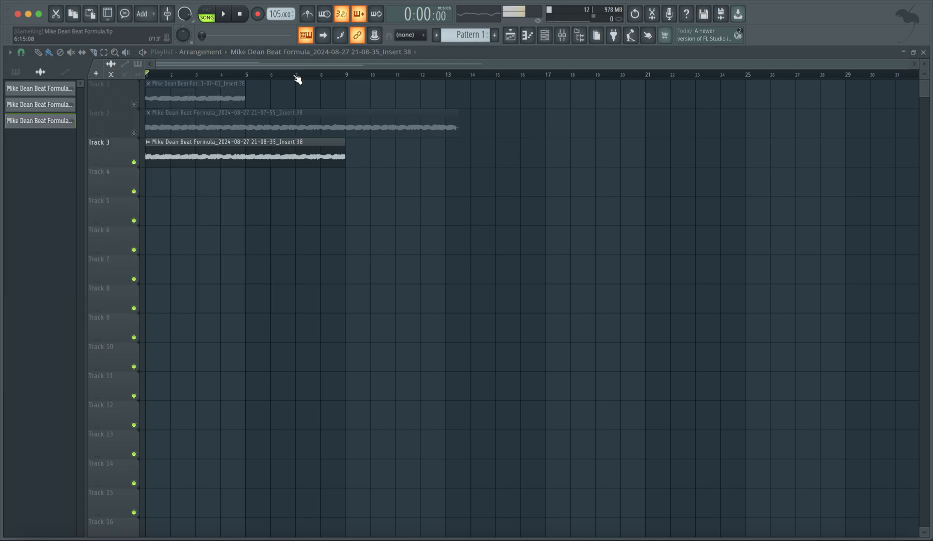
pyautogui.click(147, 142)
pyautogui.click(150, 148)
pyautogui.write('Ba')
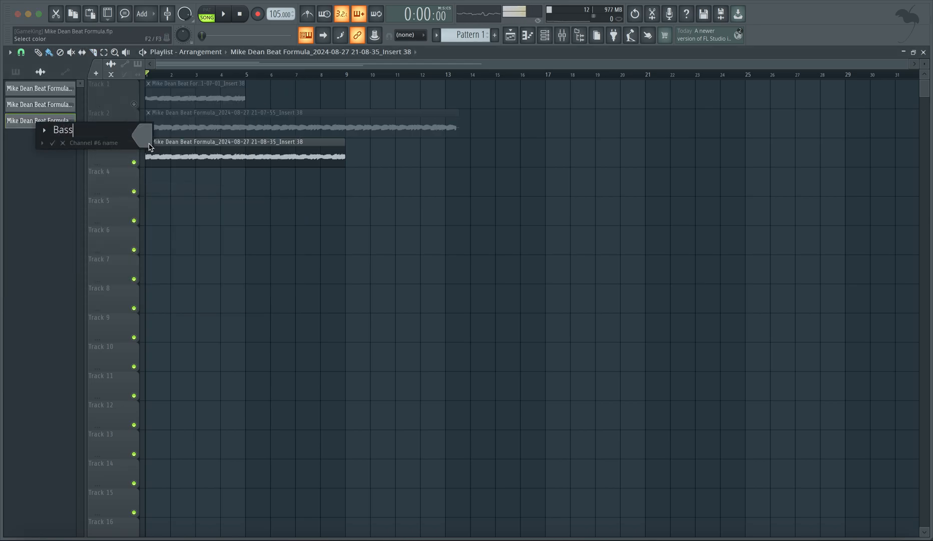
pyautogui.write('ss')
pyautogui.press('Return')
pyautogui.doubleClick(190, 144)
pyautogui.press('F9')
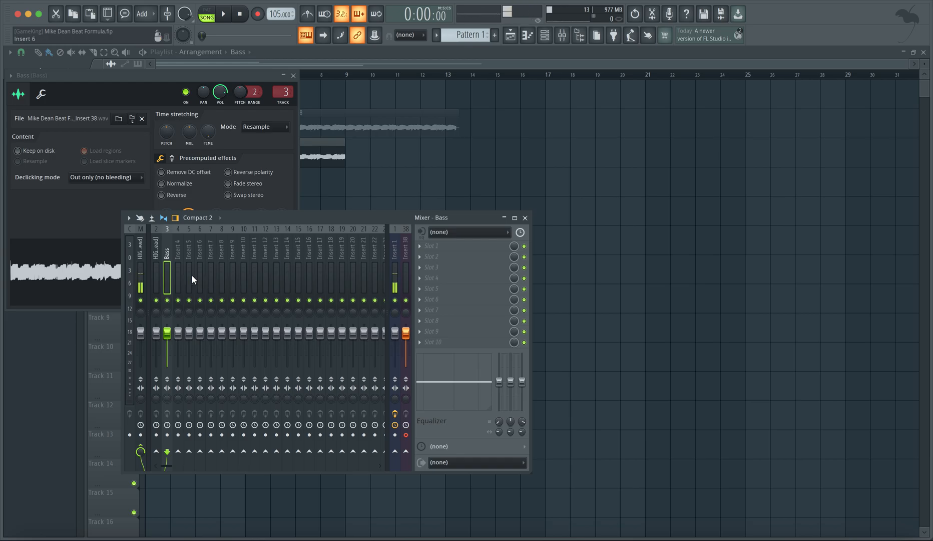
# Sidechain the kick's mixer track to the Bass track while keeping the kick routed to the master
pyautogui.click(156, 271)
pyautogui.rightClick(166, 451)
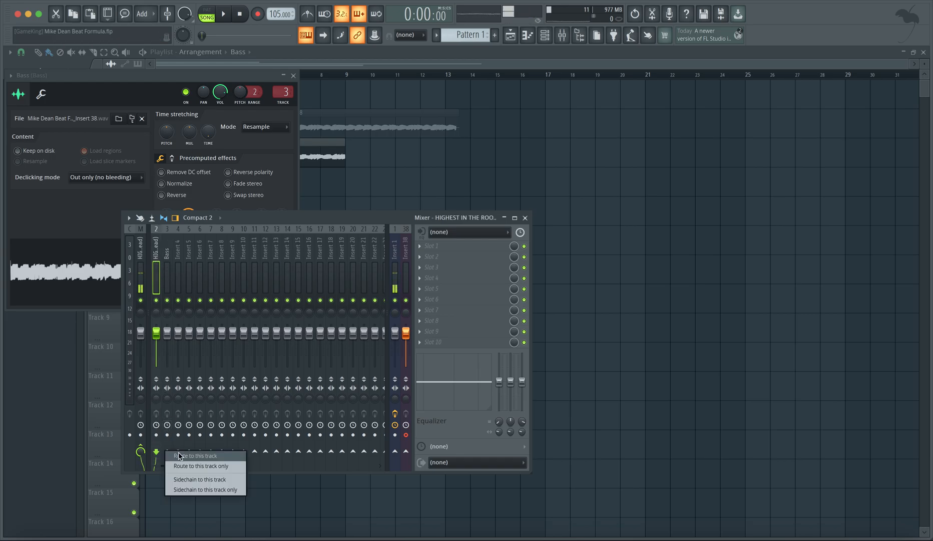
pyautogui.click(188, 466)
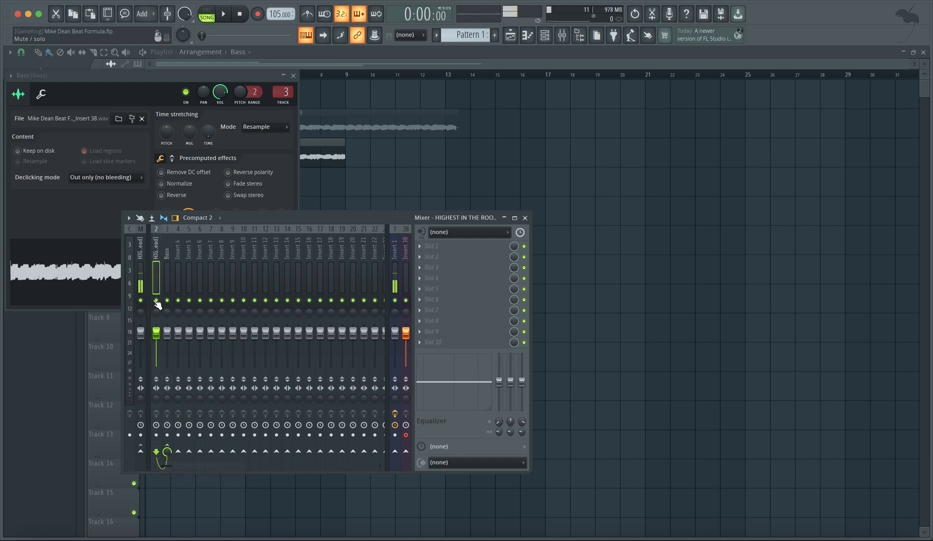
pyautogui.rightClick(166, 451)
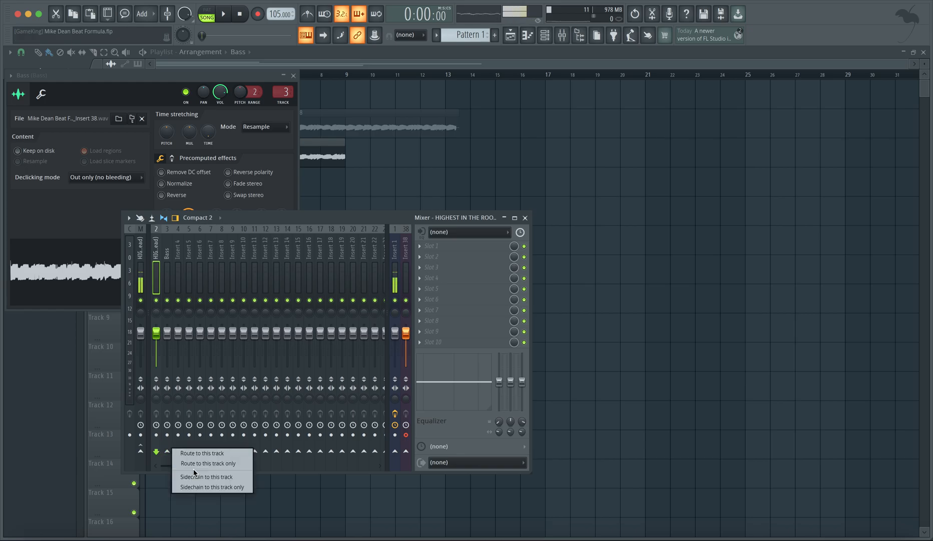
pyautogui.click(198, 479)
pyautogui.click(168, 263)
pyautogui.click(155, 266)
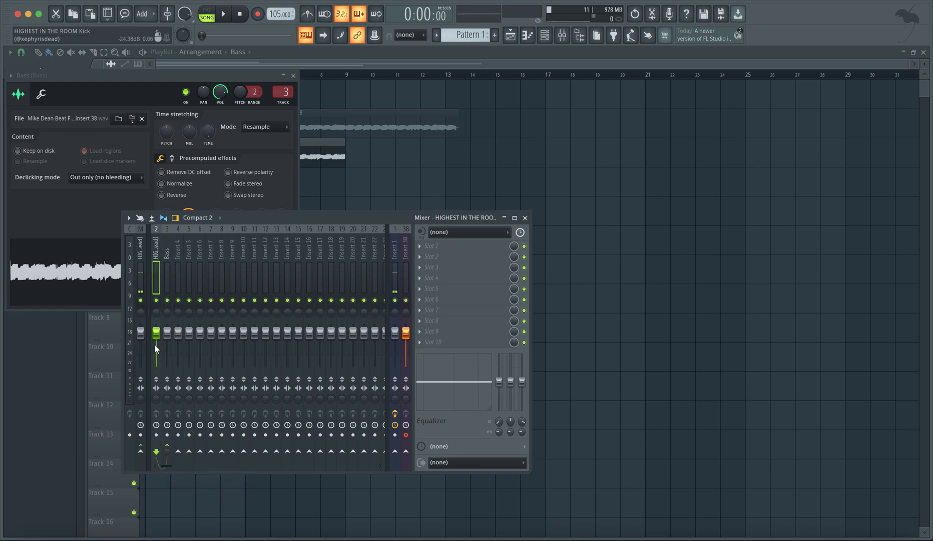
pyautogui.click(140, 452)
# Load Fruity Limiter into the first effect slot of the Bass mixer track
pyautogui.click(166, 272)
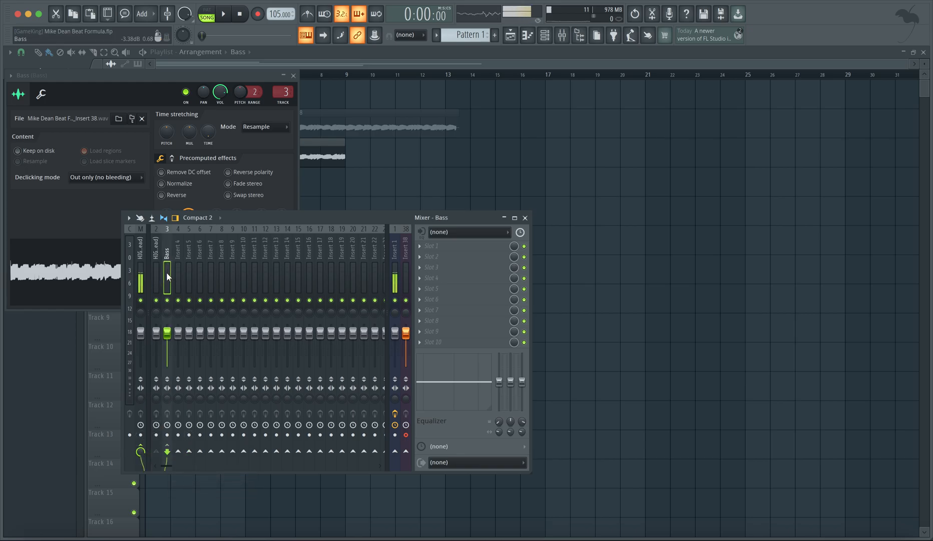
pyautogui.click(481, 257)
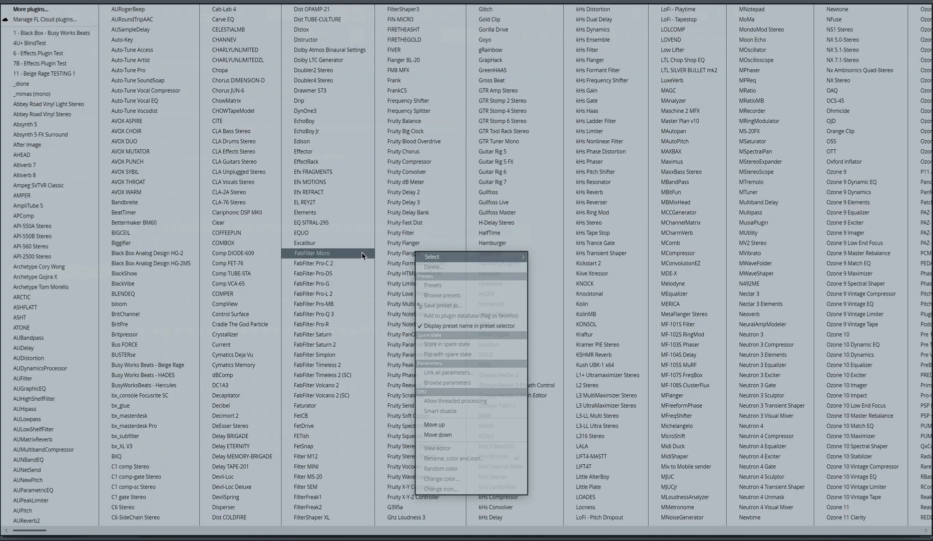
pyautogui.click(403, 283)
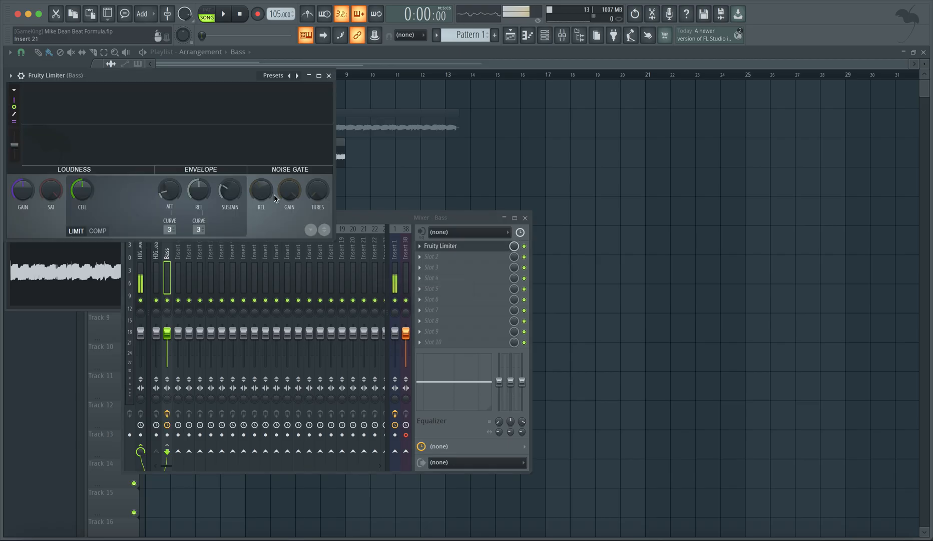
# Set Fruity Limiter to compressor mode with sidechain input 1, a lowered threshold and a raised ratio
pyautogui.click(98, 231)
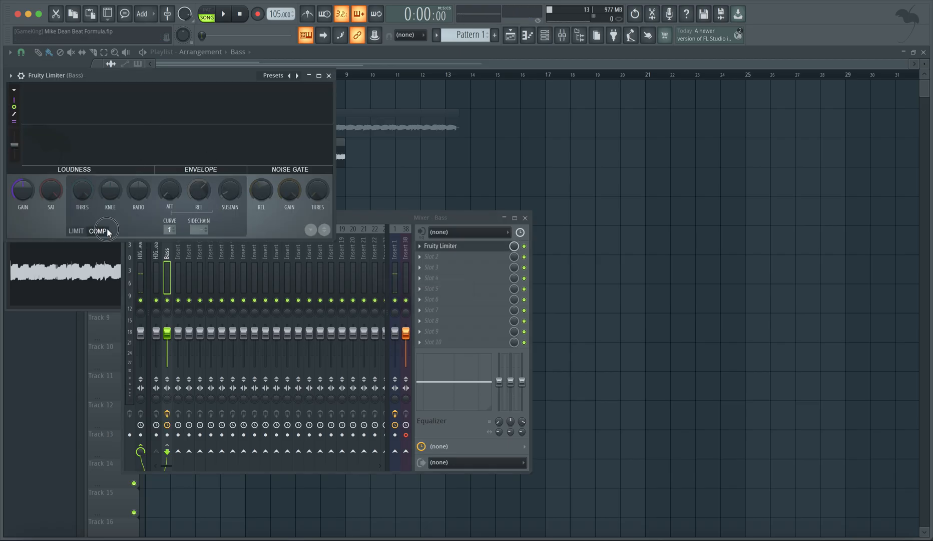
pyautogui.rightClick(199, 229)
pyautogui.click(224, 251)
pyautogui.moveTo(82, 191); pyautogui.dragTo(82, 255)
pyautogui.moveTo(139, 190); pyautogui.dragTo(139, 135)
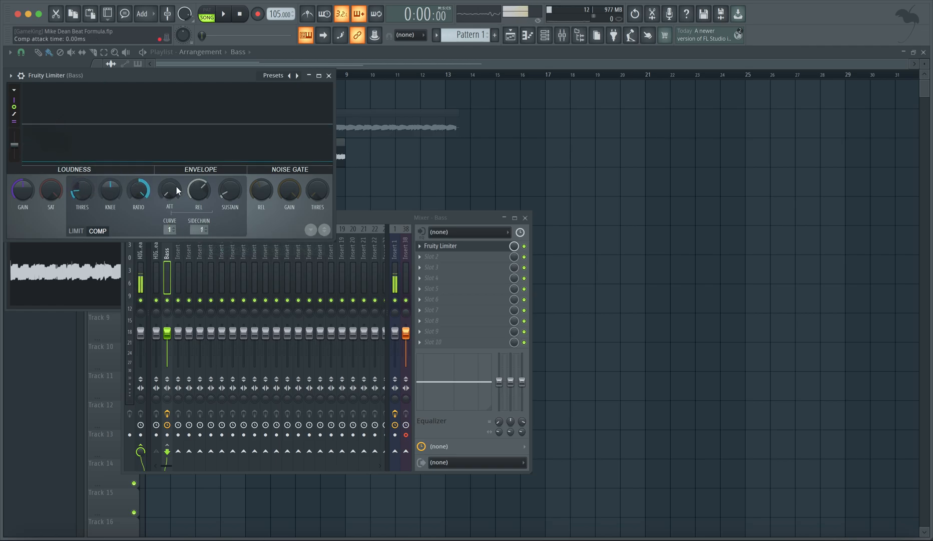
pyautogui.click(328, 75)
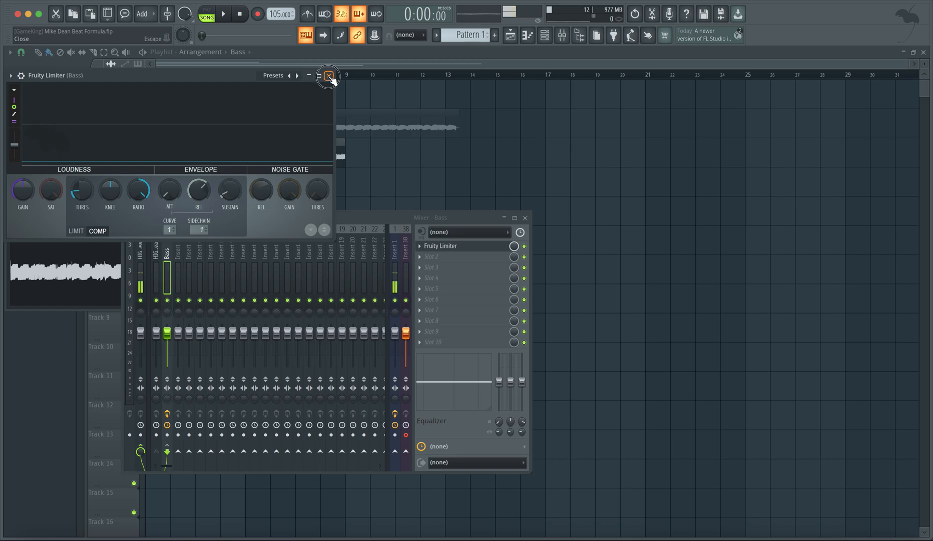
# Paint Pattern 1 across bars 1 to 8 of Track 4 and play it with the bass
pyautogui.rightClick(394, 152)
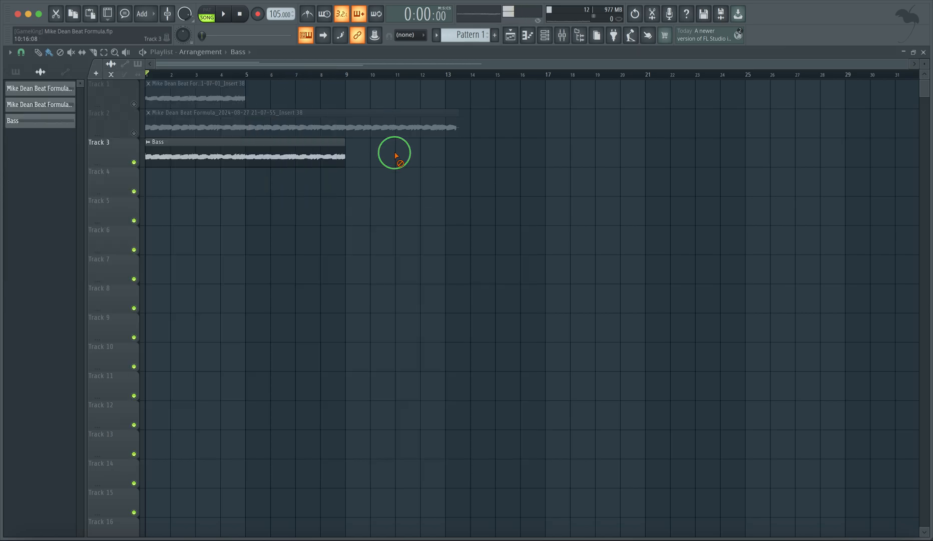
pyautogui.click(16, 72)
pyautogui.moveTo(25, 91)
pyautogui.mouseDown()
pyautogui.moveTo(156, 175)
pyautogui.moveTo(192, 183)
pyautogui.moveTo(181, 184)
pyautogui.moveTo(345, 187)
pyautogui.mouseUp()
pyautogui.press('space')
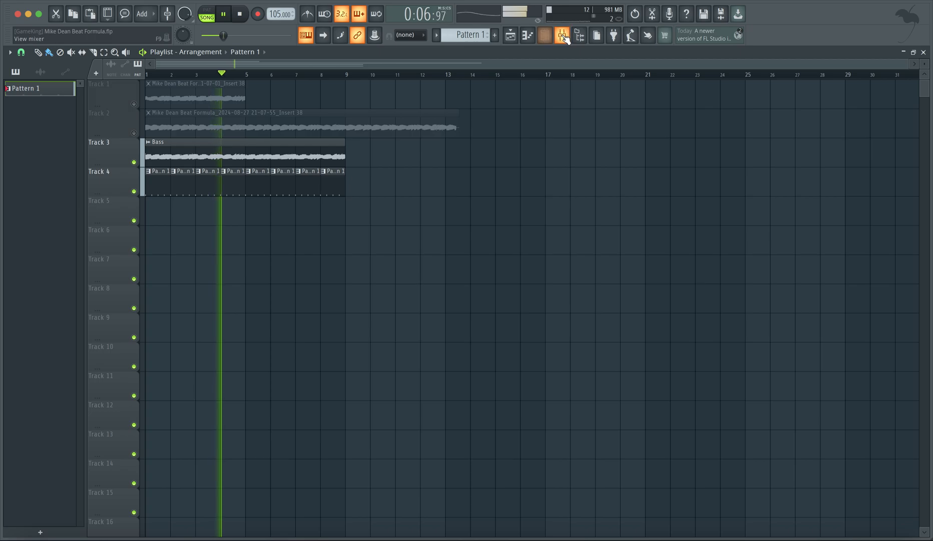
# Duplicate the eight-bar Bass clip and kick patterns so that both tracks extend to bar 17
pyautogui.moveTo(365, 156); pyautogui.dragTo(86, 188)
pyautogui.press('super+b')
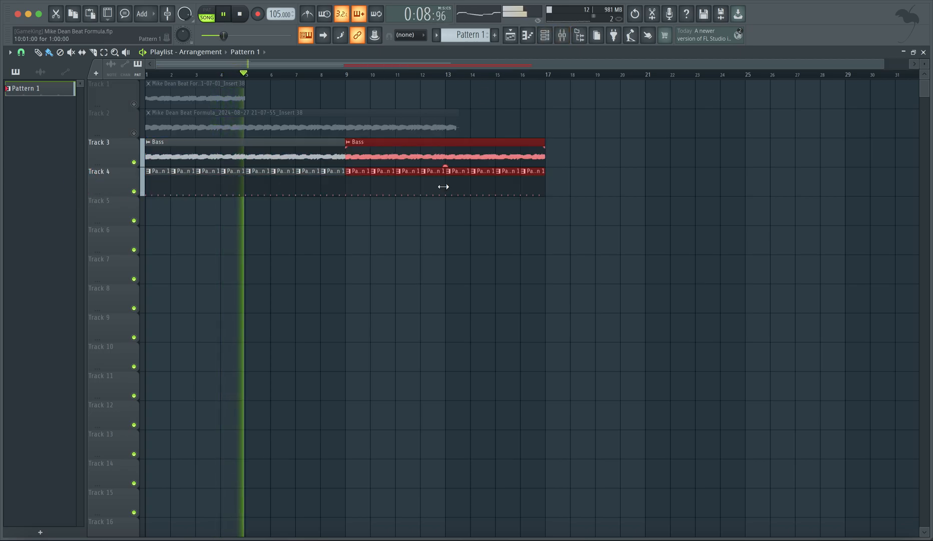
pyautogui.keyDown('super'); pyautogui.click(454, 258); pyautogui.keyUp('super')
pyautogui.press('space')
# Select Insert 38 in the mixer and close the mixer
pyautogui.click(564, 36)
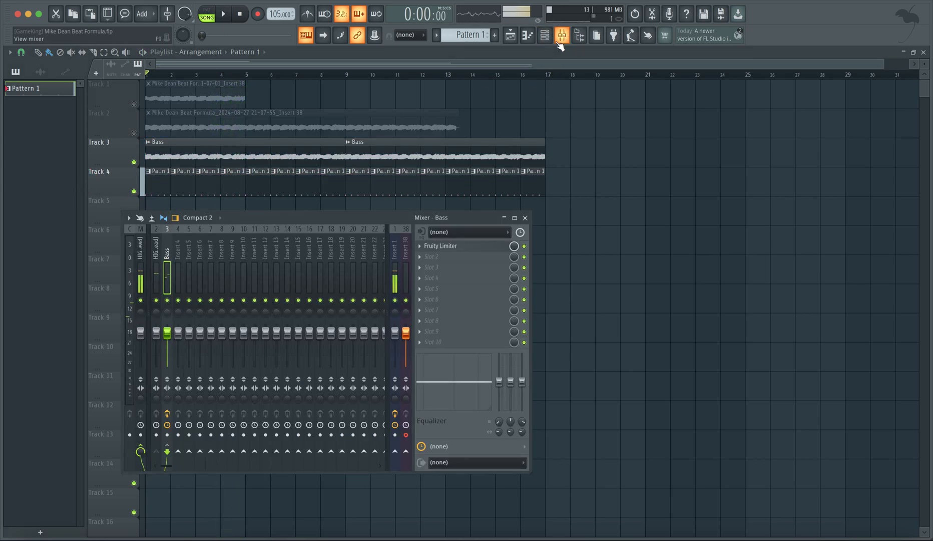
pyautogui.click(405, 271)
pyautogui.rightClick(584, 266)
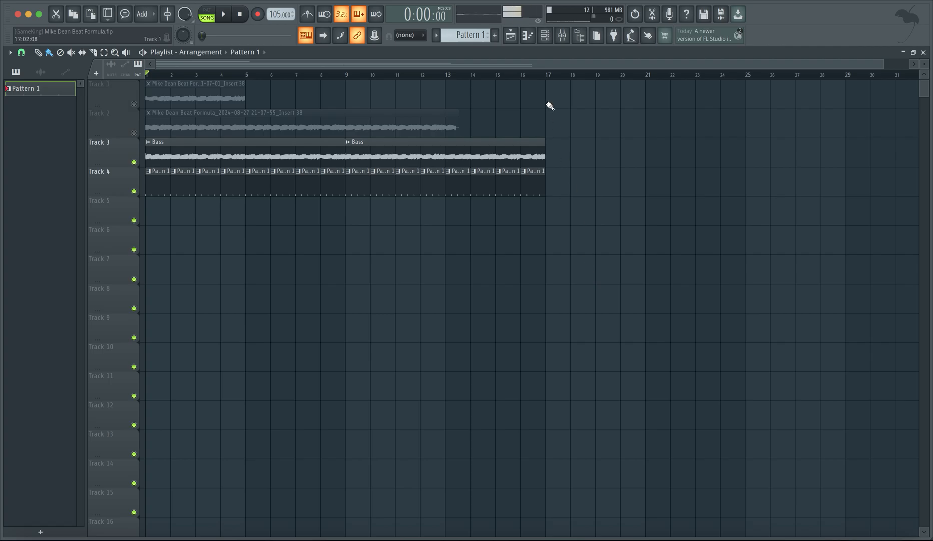
pyautogui.click(545, 35)
pyautogui.click(545, 35)
pyautogui.click(544, 35)
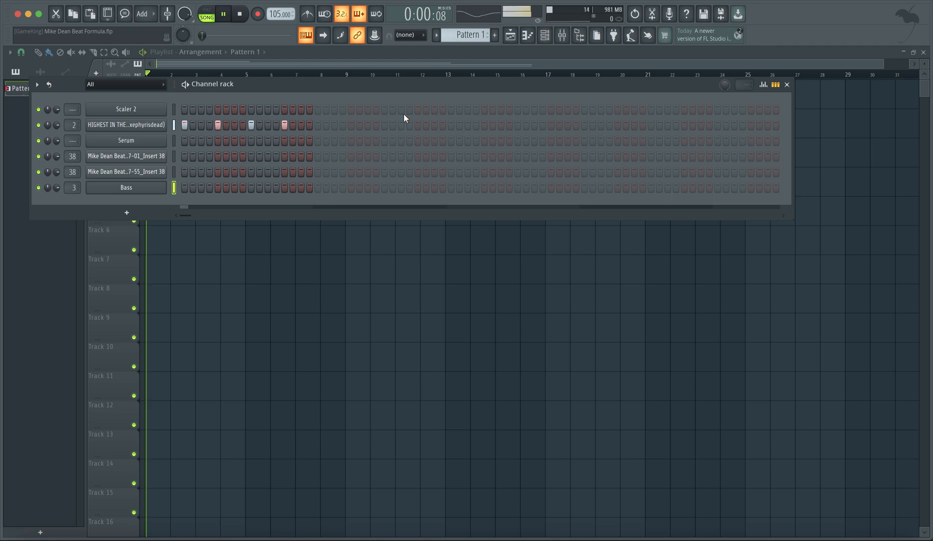
pyautogui.press('F6')
pyautogui.click(562, 35)
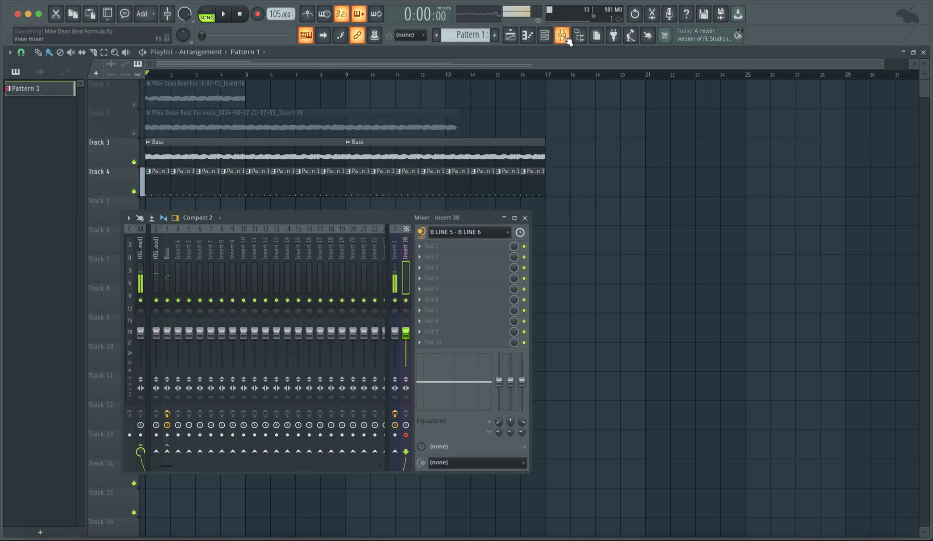
pyautogui.press('F9')
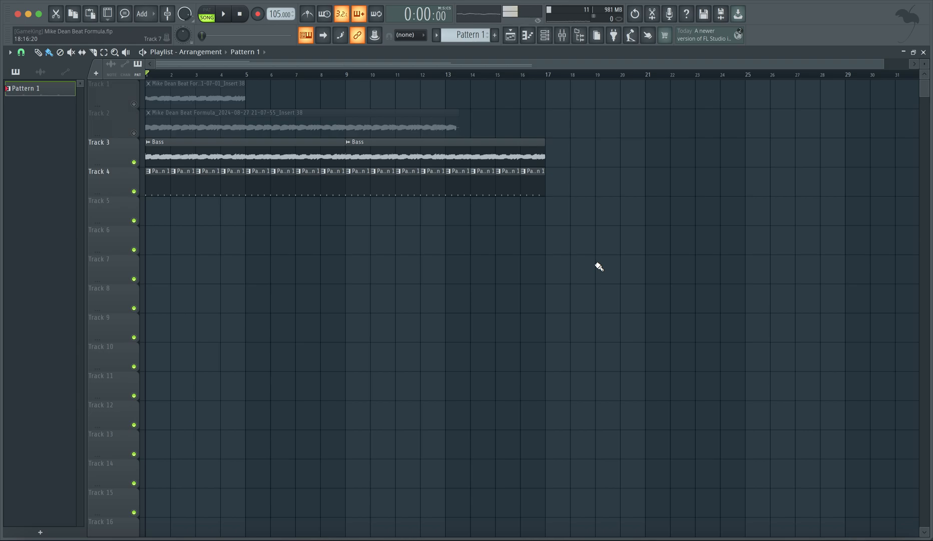
# Play the arranged bass and kick from the start of the song
pyautogui.press('space')
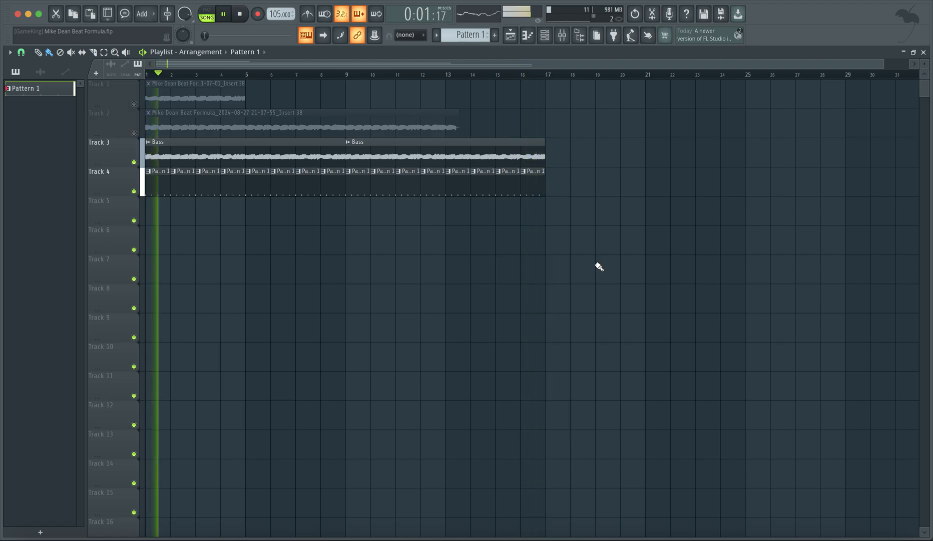
# Play the arrangement, then record a new synth take from Insert 38 onto Track 5 across bars 1 to 17
pyautogui.press('space')
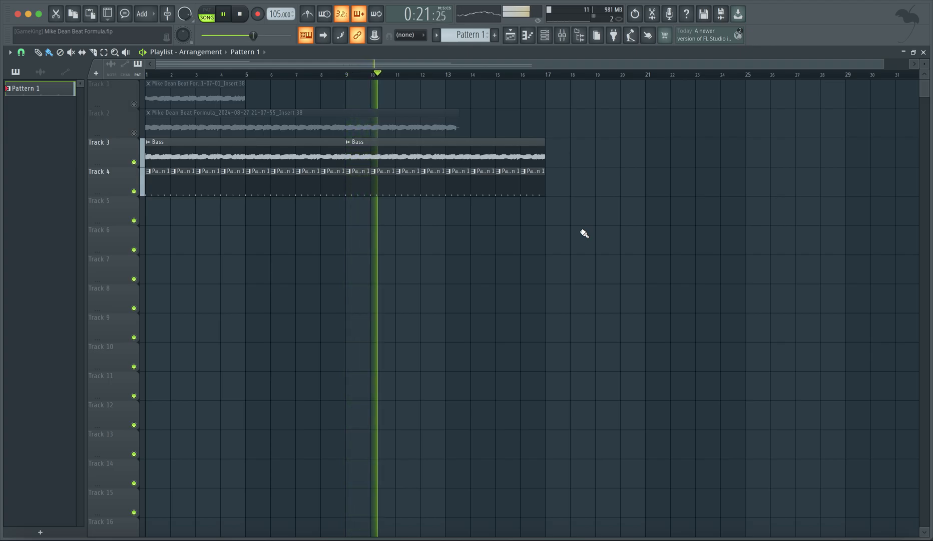
pyautogui.press('space')
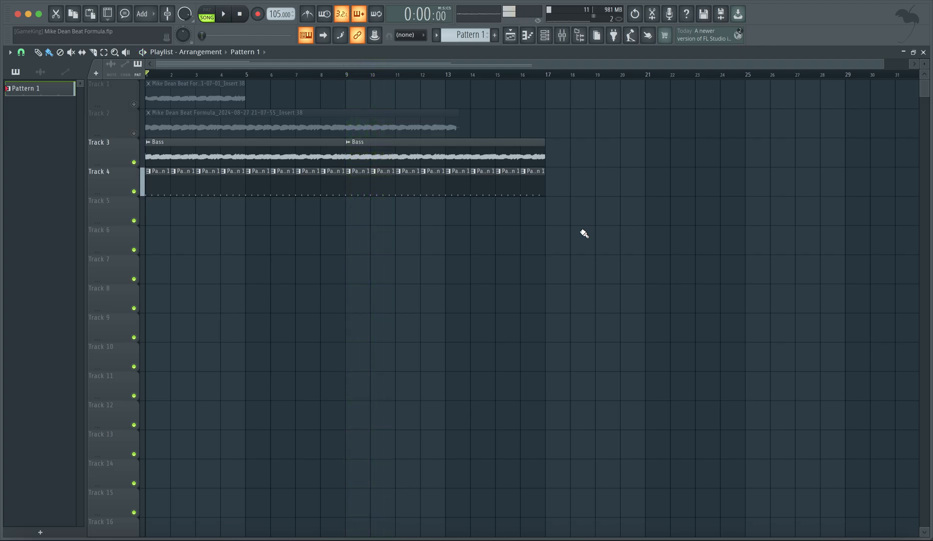
pyautogui.click(562, 39)
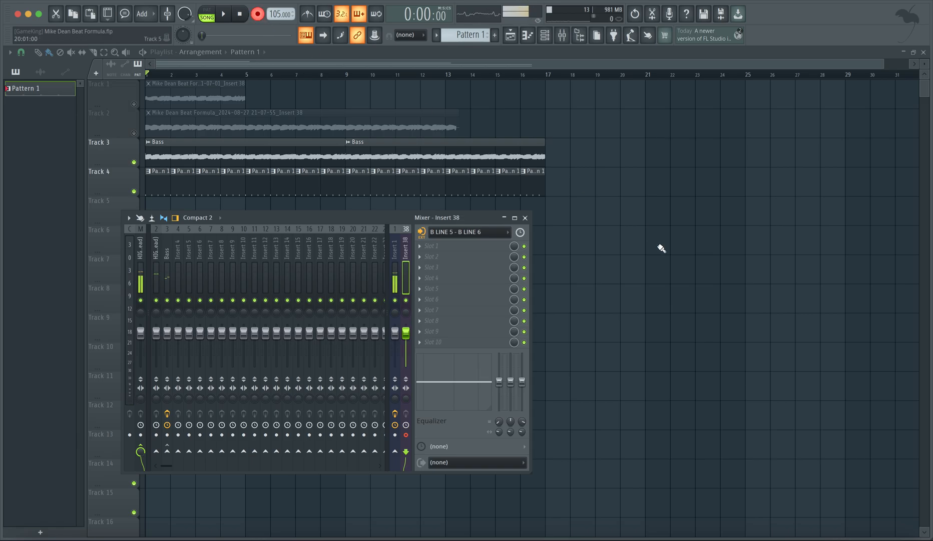
pyautogui.rightClick(696, 283)
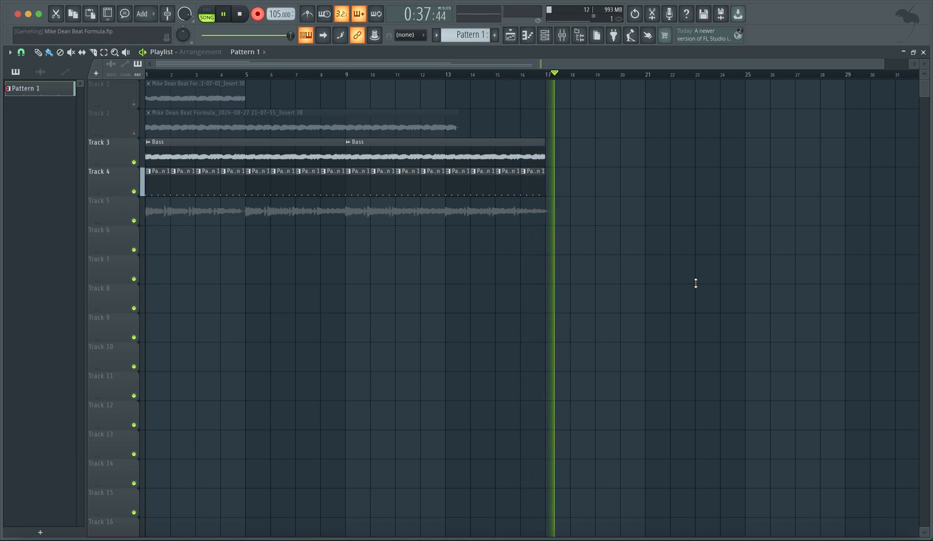
pyautogui.press('space')
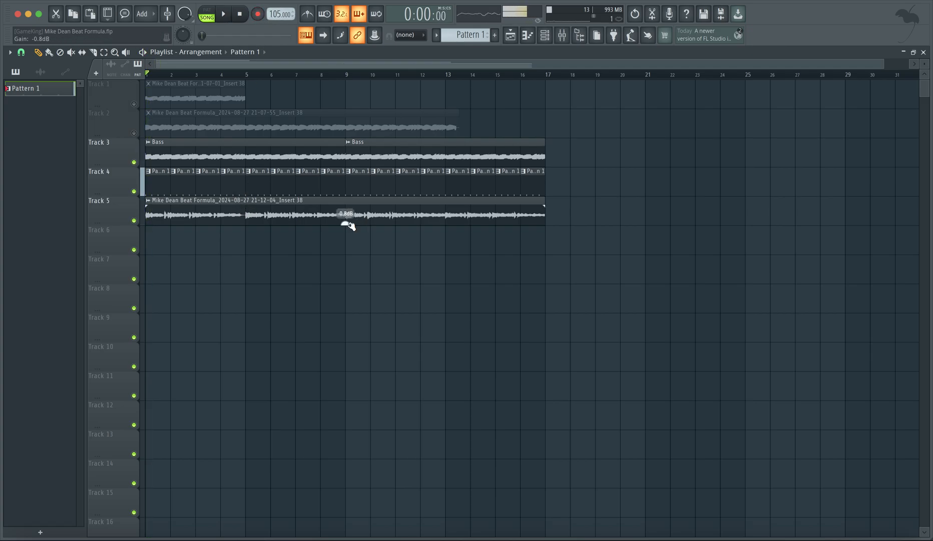
# Lower the gain of the recorded Track 5 clip to -5.4 dB during playback and save the project
pyautogui.moveTo(345, 224); pyautogui.dragTo(345, 229)
pyautogui.press('space')
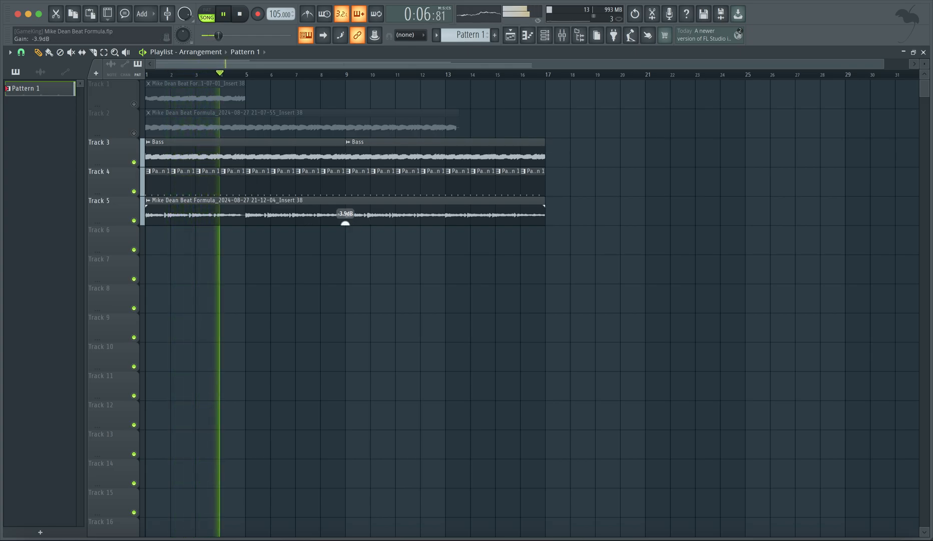
pyautogui.moveTo(347, 224); pyautogui.dragTo(348, 226)
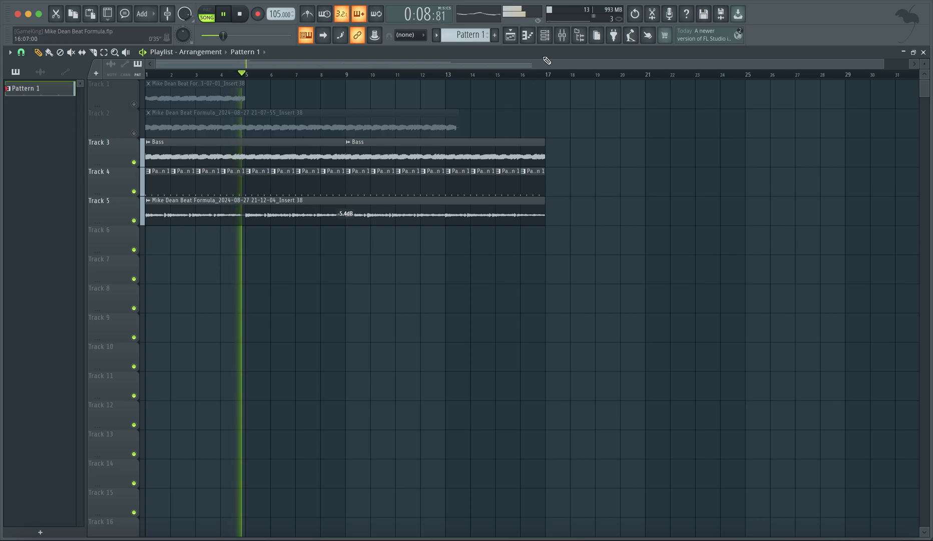
pyautogui.press('space')
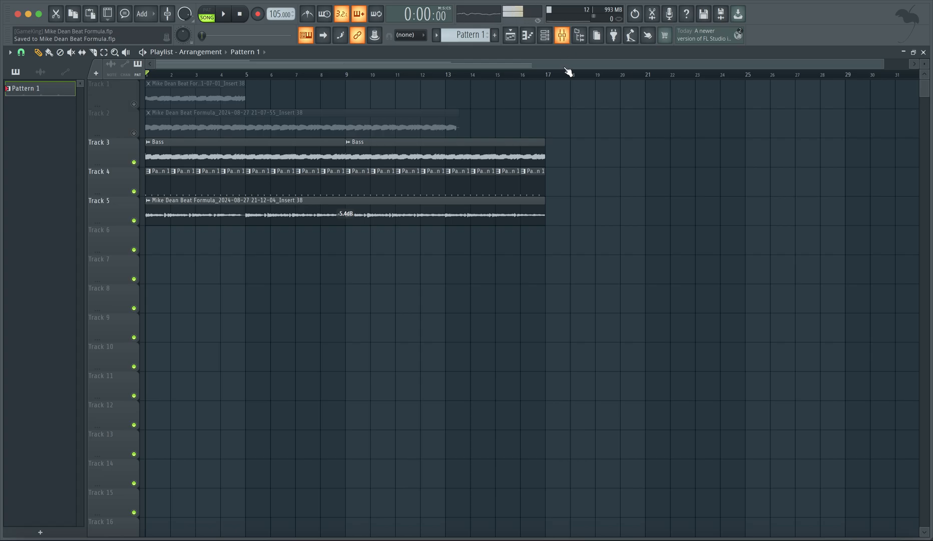
pyautogui.hotkey('ctrl', 'a')
pyautogui.rightClick(599, 181)
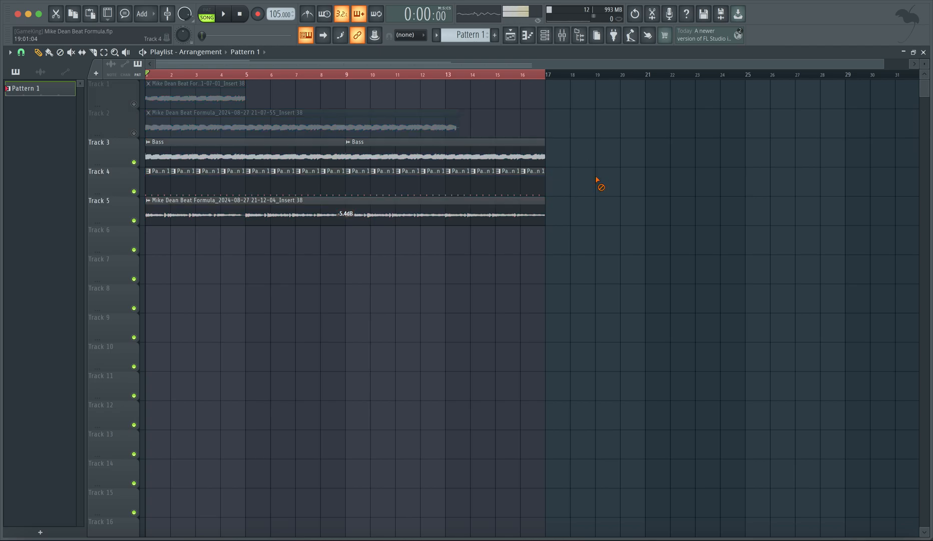
pyautogui.click(491, 76)
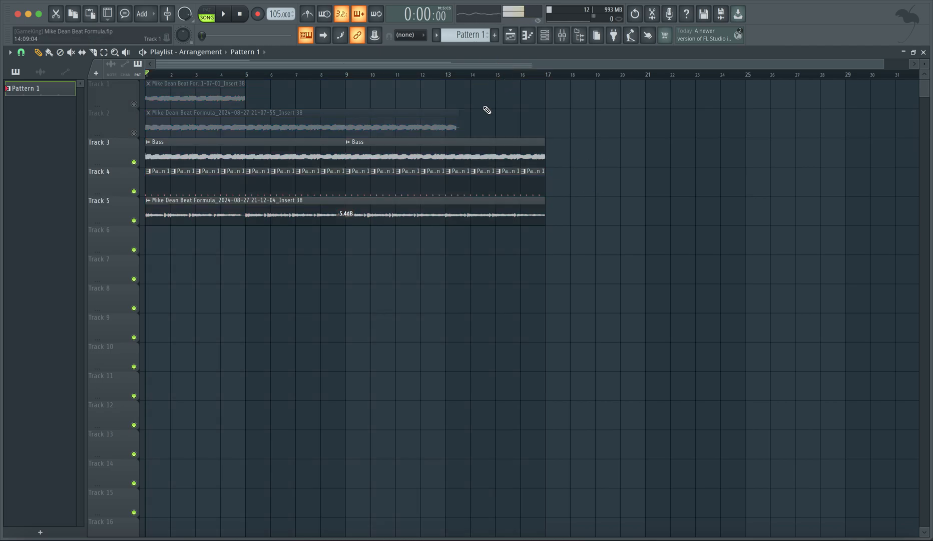
# Rename Track 3 as Contrast, Track 4 as Kick and Track 5 as Harmony
pyautogui.doubleClick(110, 150)
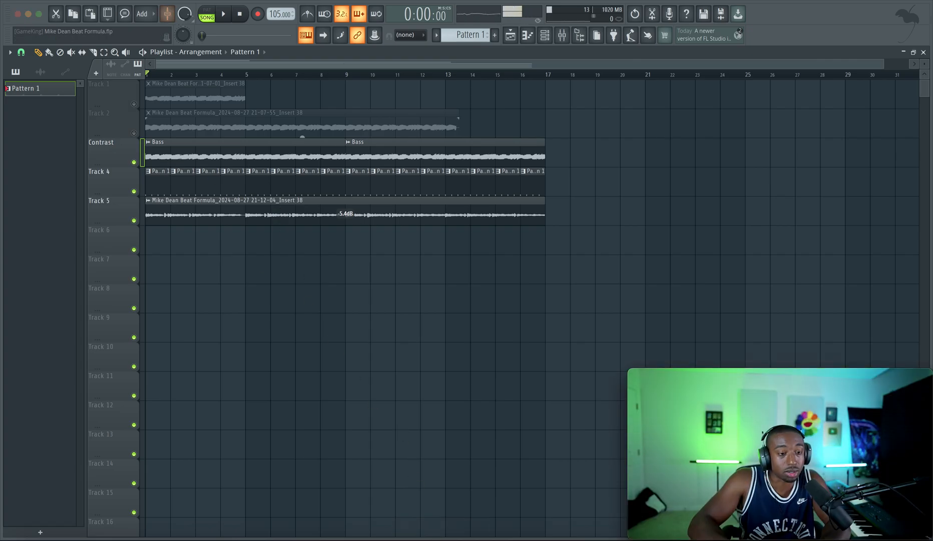
pyautogui.click(147, 0)
pyautogui.click(165, 49)
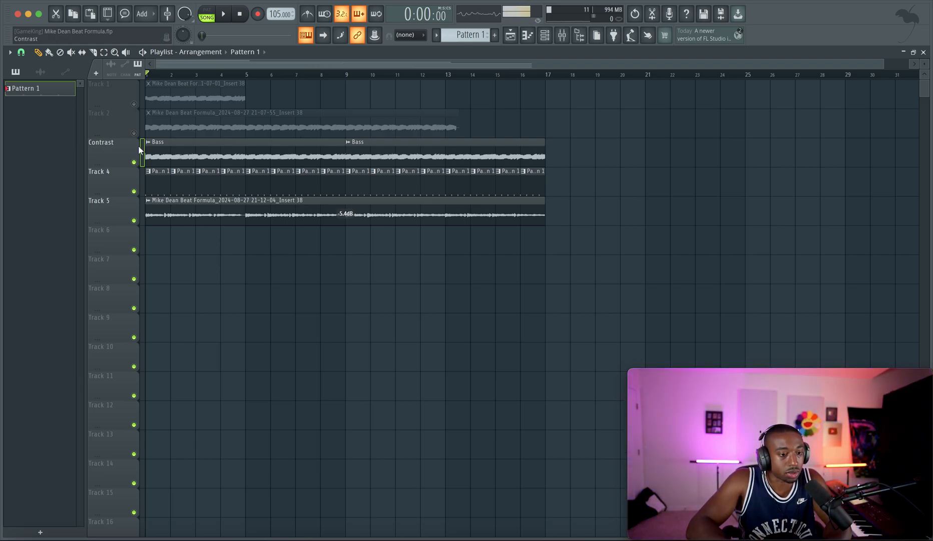
pyautogui.rightClick(120, 185)
pyautogui.click(121, 185)
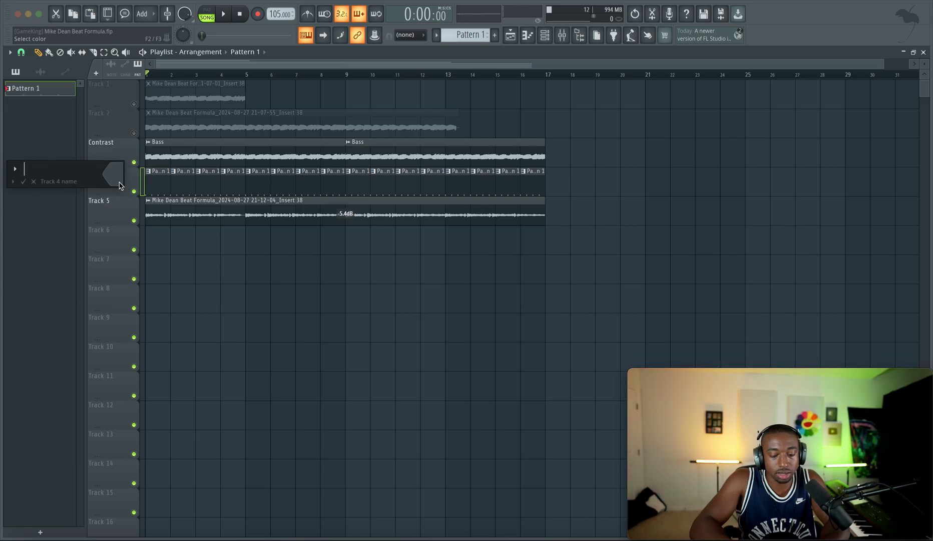
pyautogui.rightClick(120, 208)
pyautogui.click(122, 209)
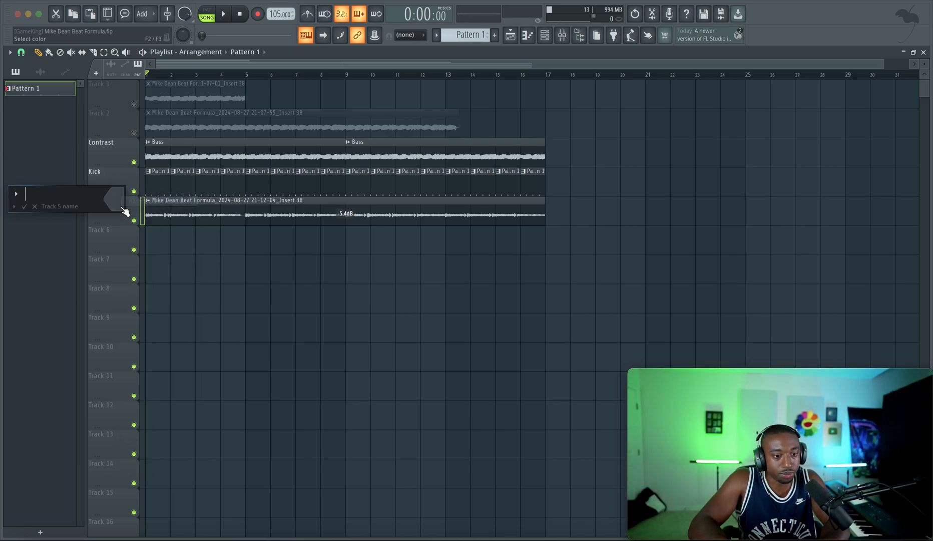
pyautogui.write('Harmony')
pyautogui.press('Return')
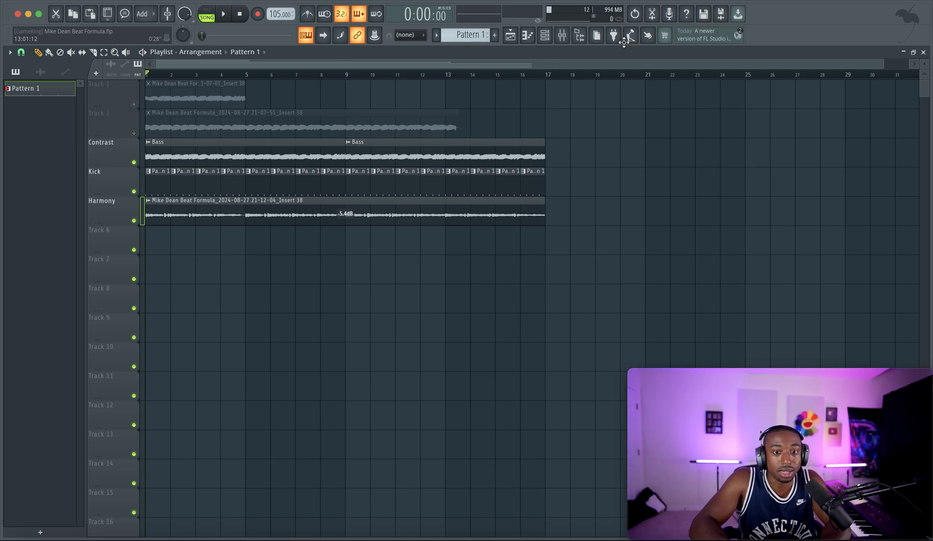
# Set the typing keyboard's note layout to Minor Pentatonic
pyautogui.click(566, 38)
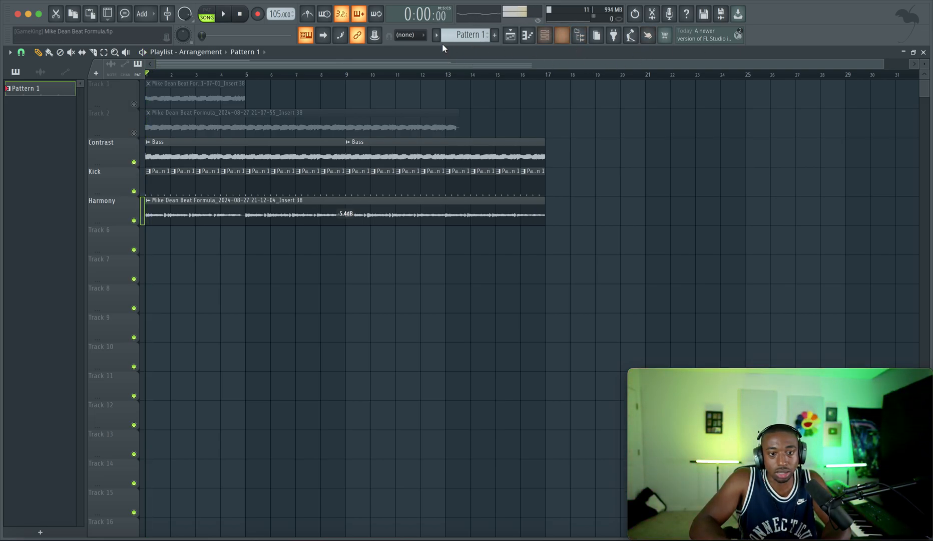
pyautogui.rightClick(312, 42)
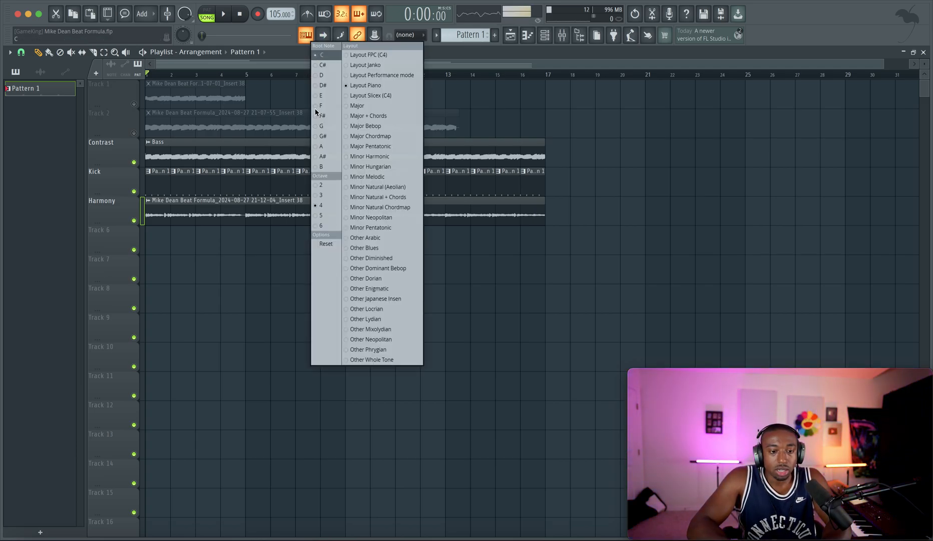
pyautogui.click(385, 227)
# Add BusyWorksBeats - Hercules as a new channel and load its favorited Christals preset
pyautogui.click(546, 35)
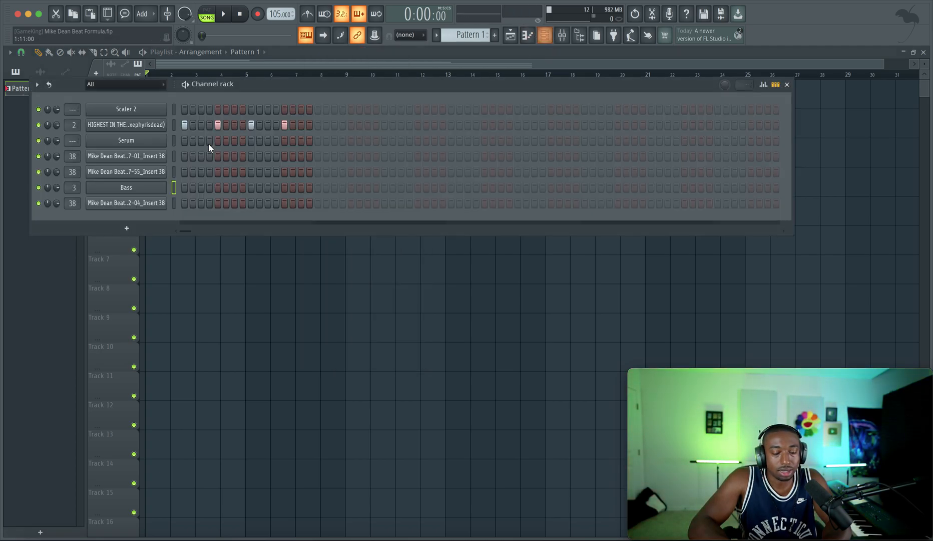
pyautogui.click(145, 228)
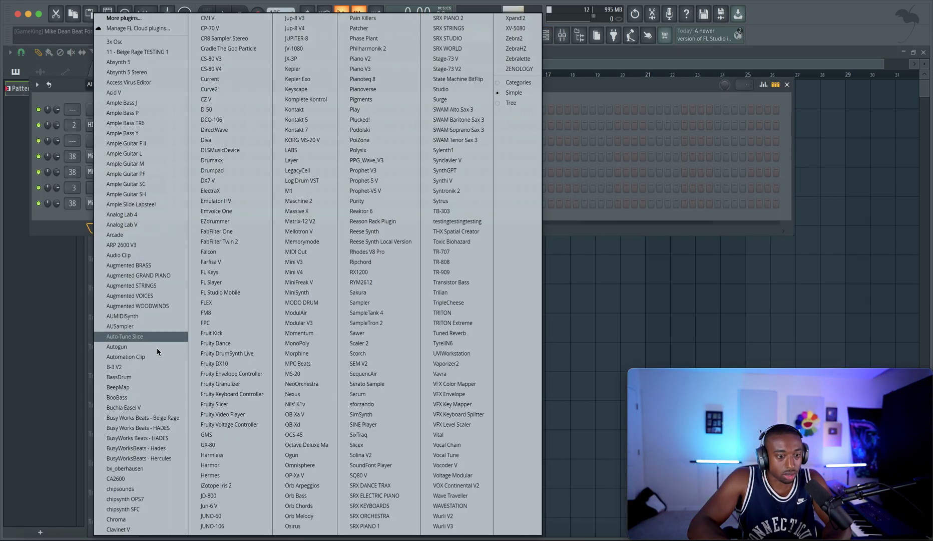
pyautogui.click(164, 458)
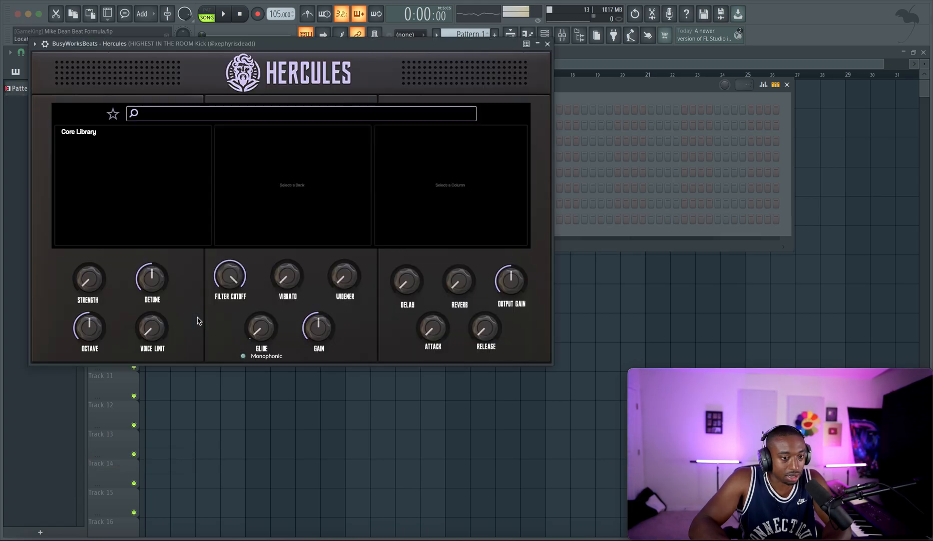
pyautogui.click(113, 114)
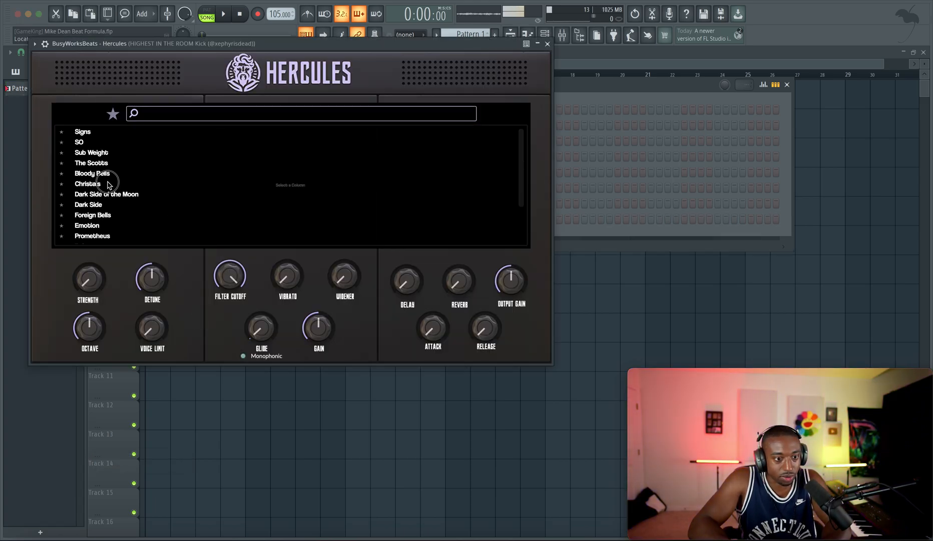
pyautogui.click(108, 184)
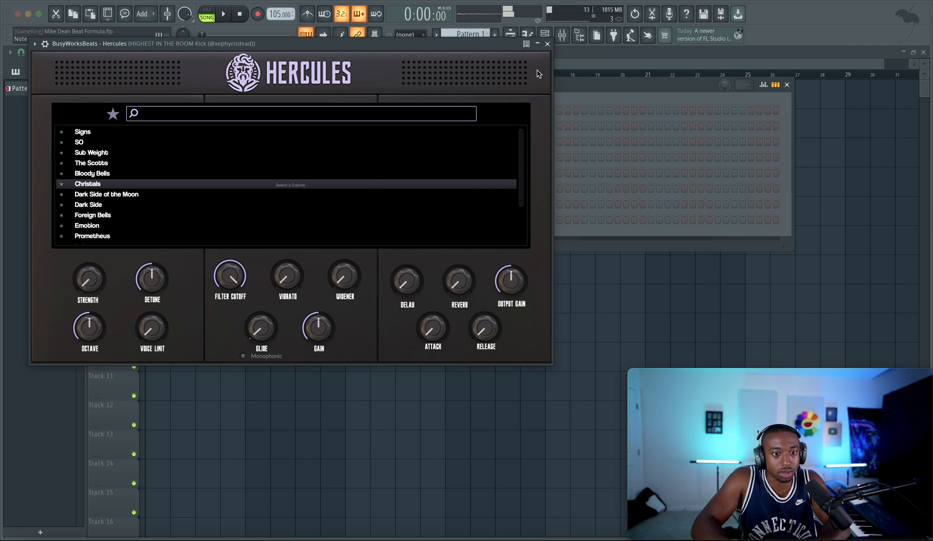
pyautogui.click(547, 44)
# Set the typing keyboard to E Minor Pentatonic and record a Hercules melody as Pattern 3 on Track 6 up to bar 17
pyautogui.rightClick(315, 38)
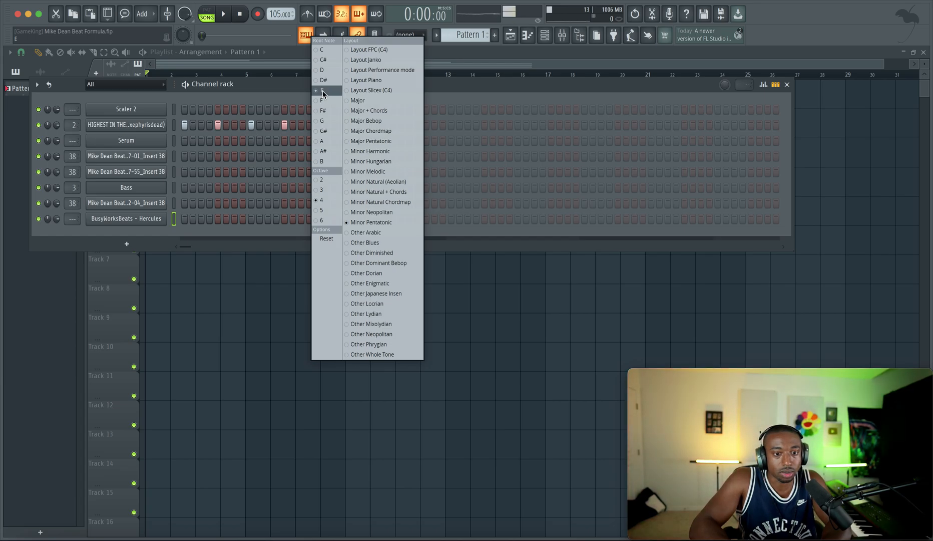
pyautogui.click(381, 225)
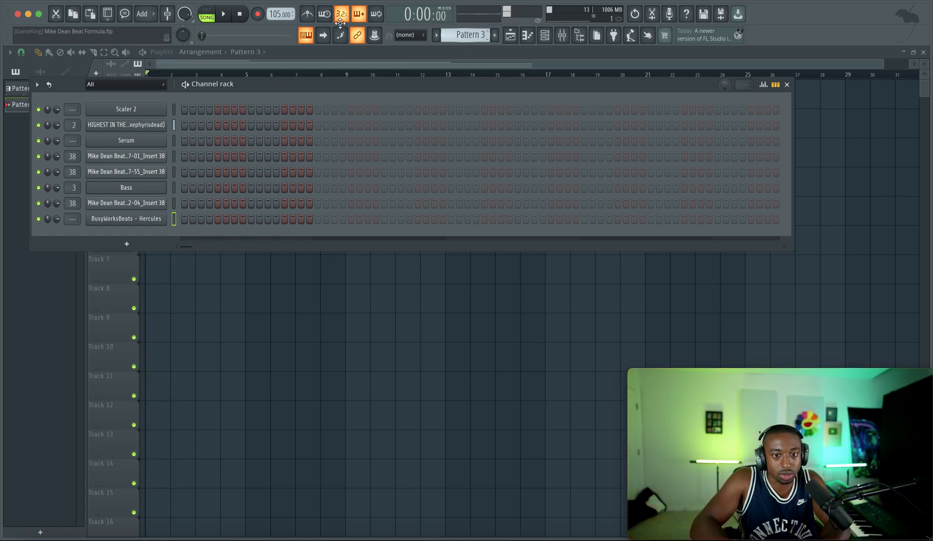
pyautogui.click(285, 312)
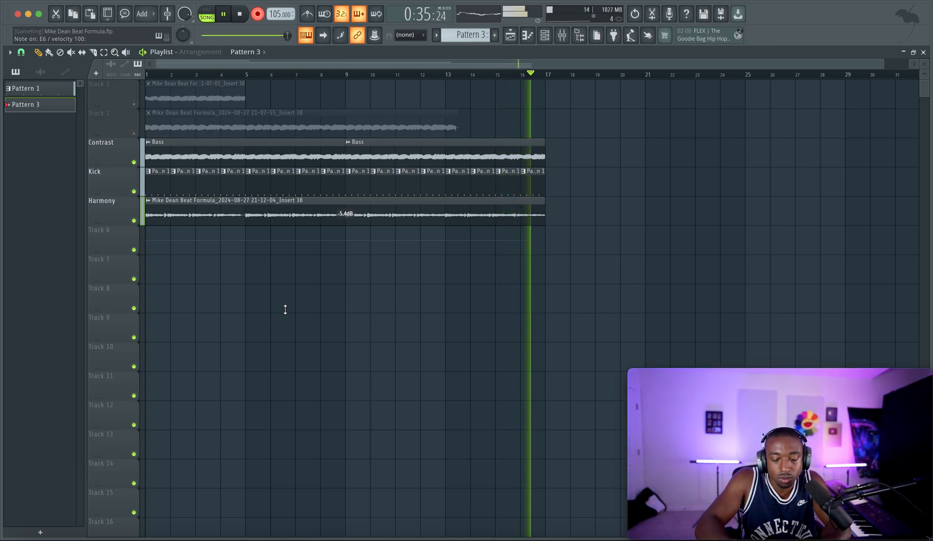
pyautogui.press('space')
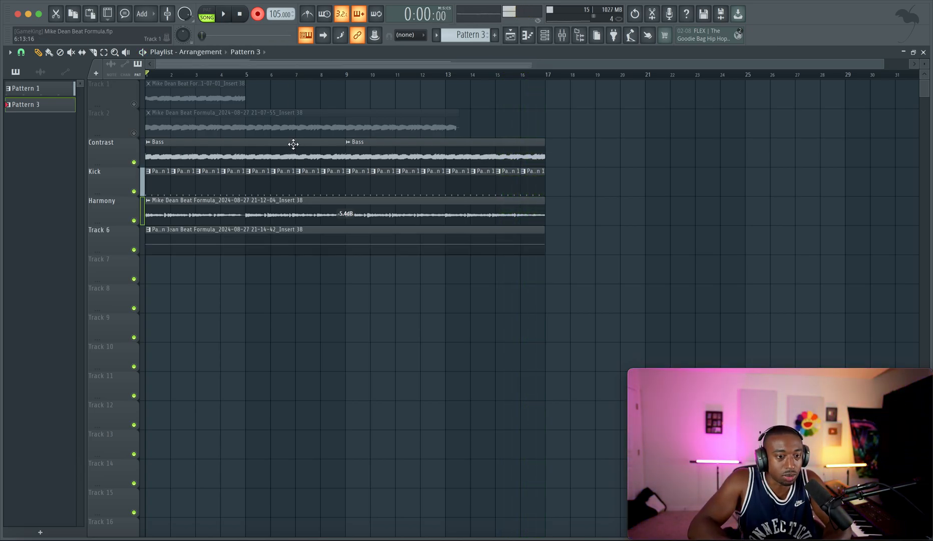
# Inspect the recorded Hercules notes in the piano roll and remove the overlapping Insert 38 audio clip from Track 6
pyautogui.click(546, 39)
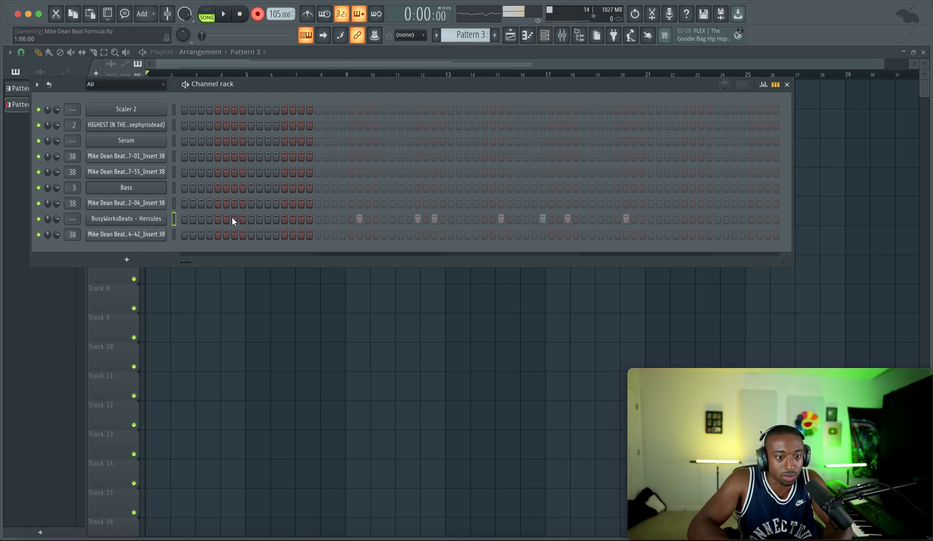
pyautogui.rightClick(167, 220)
pyautogui.click(169, 213)
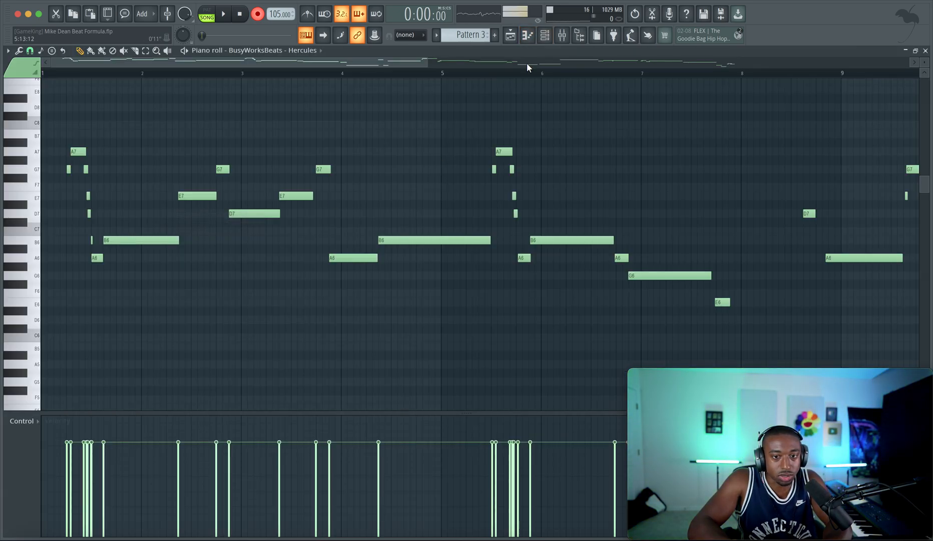
pyautogui.click(511, 36)
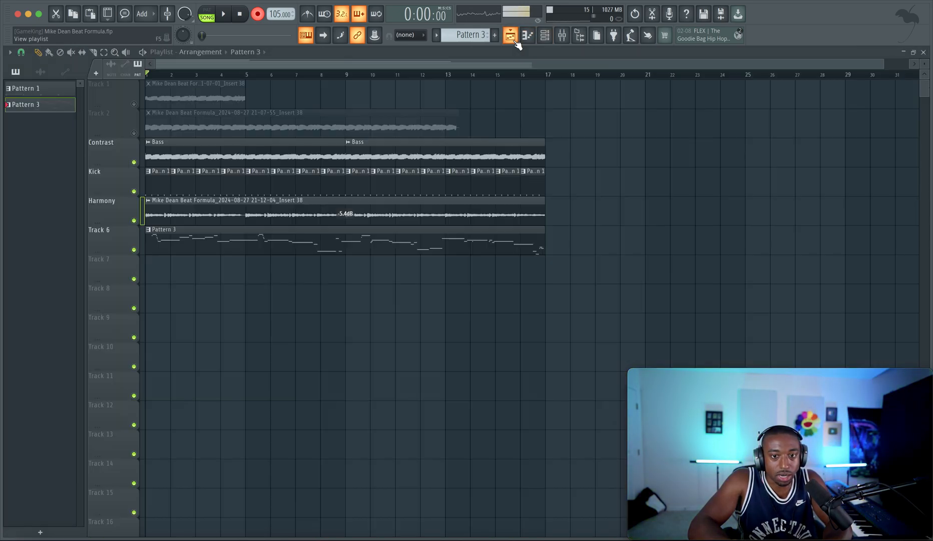
# Route the Hercules channel to mixer insert 4, close the open windows and turn off recording
pyautogui.click(546, 40)
pyautogui.hotkey('ctrl', 'l')
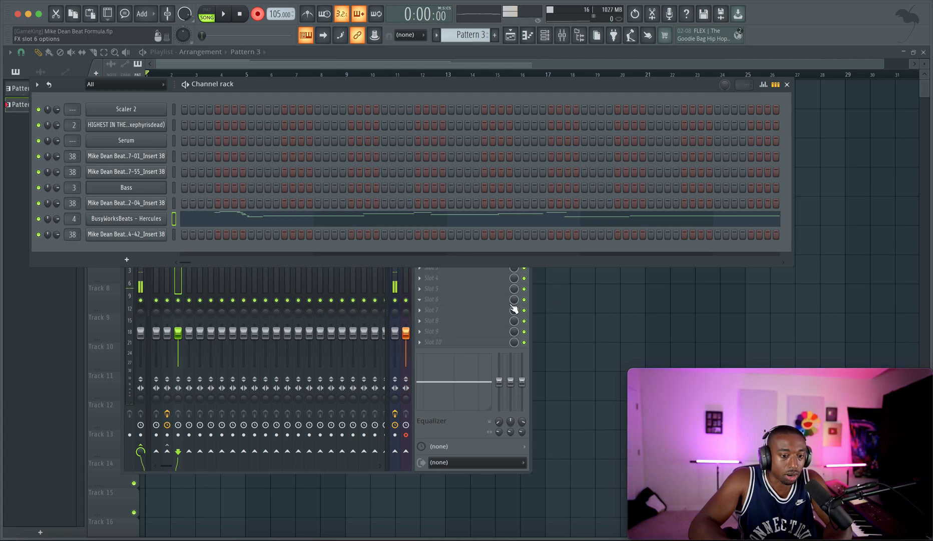
pyautogui.press('F12')
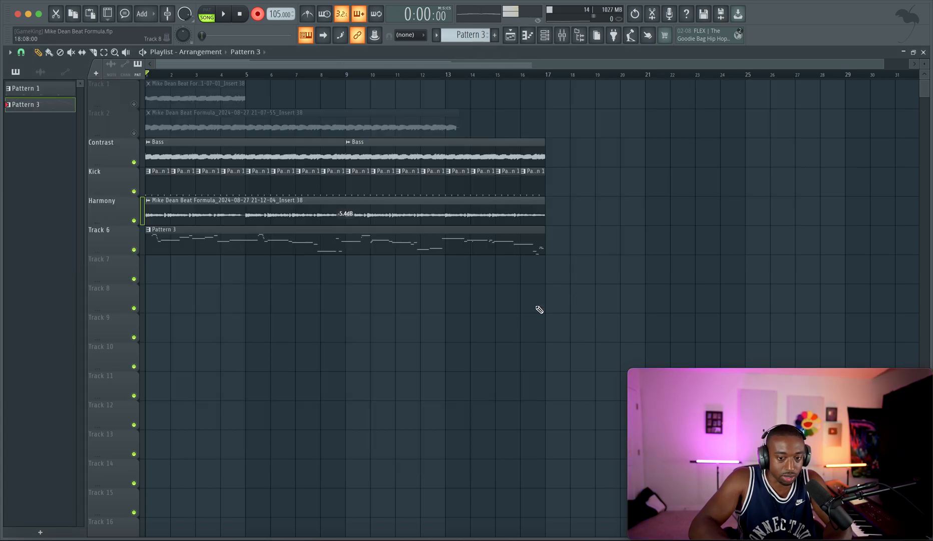
pyautogui.click(258, 15)
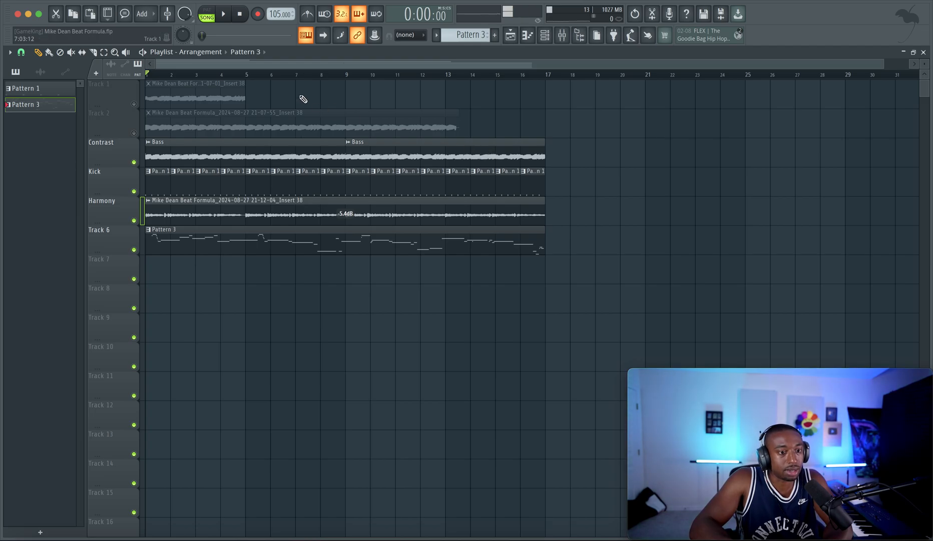
# Play the song from the start with the Hercules melody and bring up the channel rack
pyautogui.press('space')
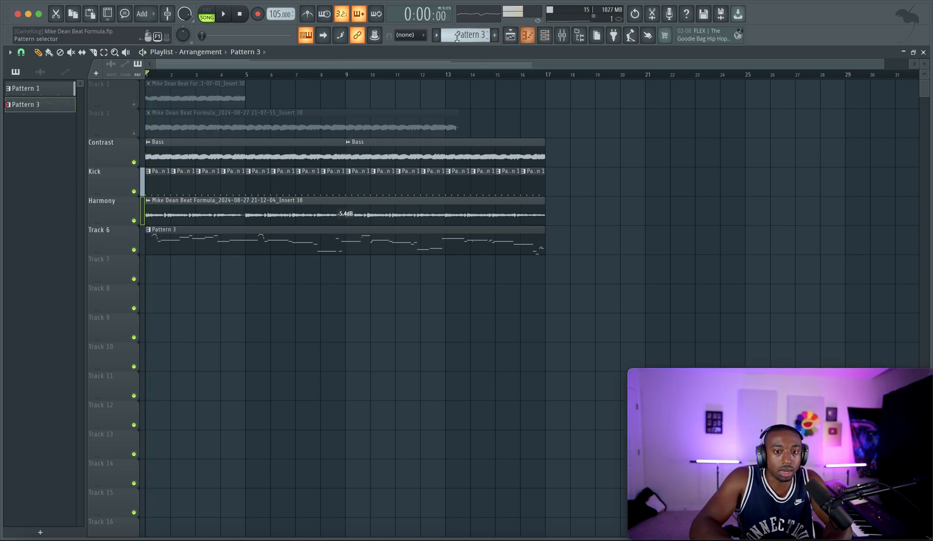
pyautogui.click(307, 35)
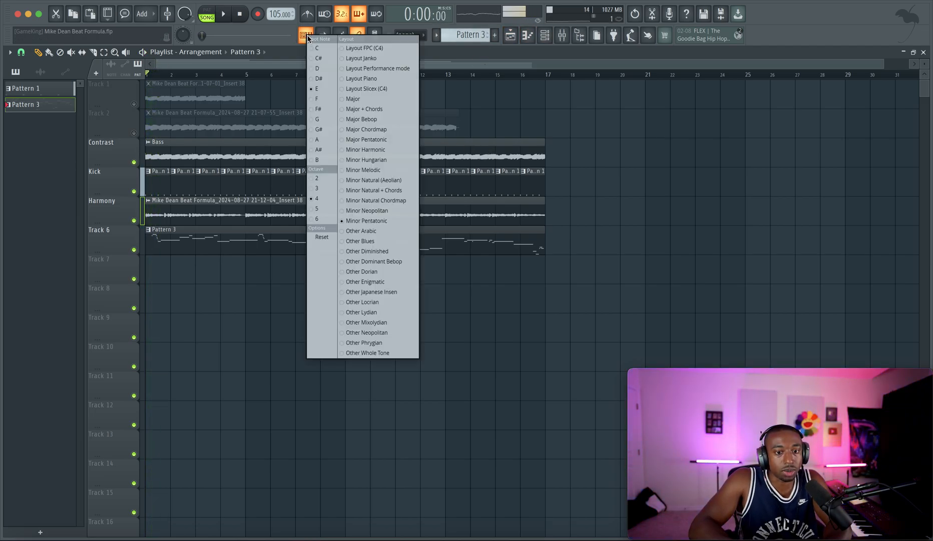
pyautogui.click(458, 302)
pyautogui.click(544, 35)
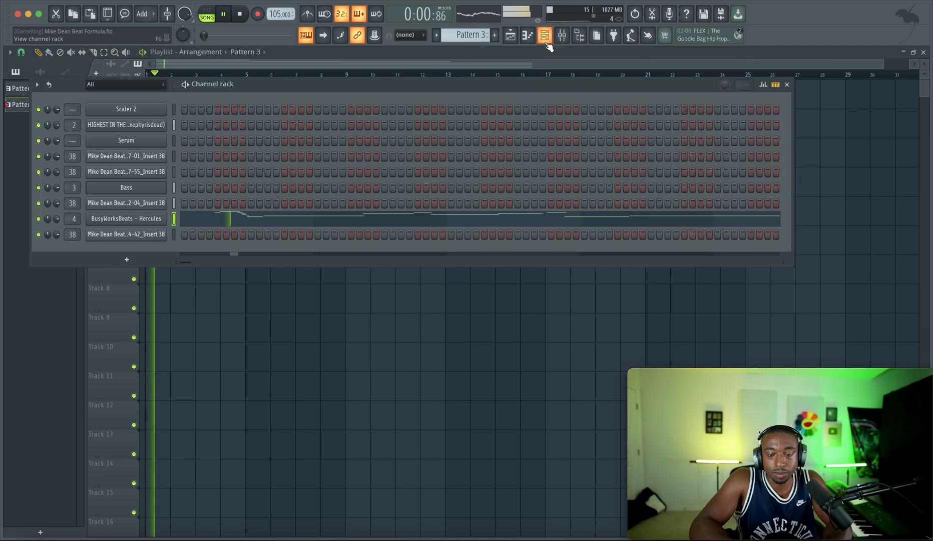
# Open the Hercules instrument, show its favourite presets and try Dark Side of the Moon against the playing song
pyautogui.click(265, 295)
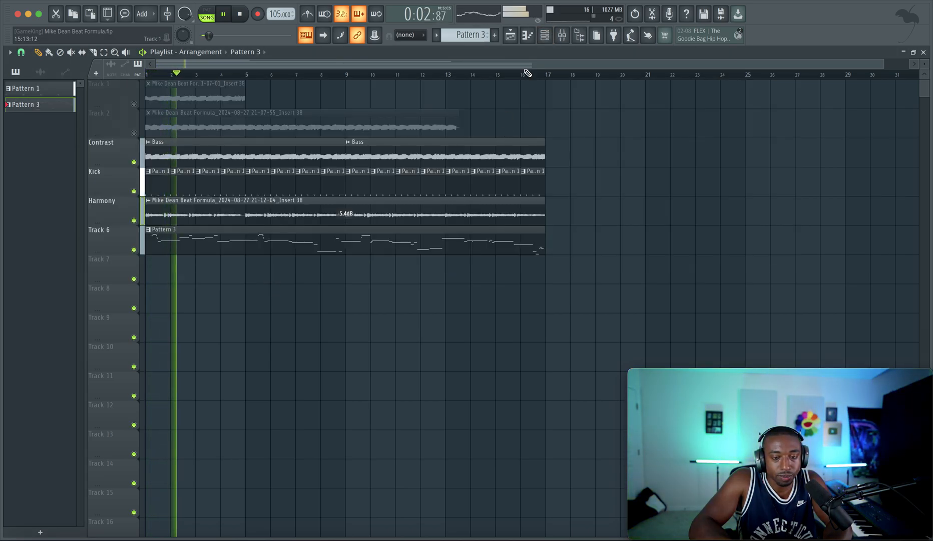
pyautogui.click(549, 35)
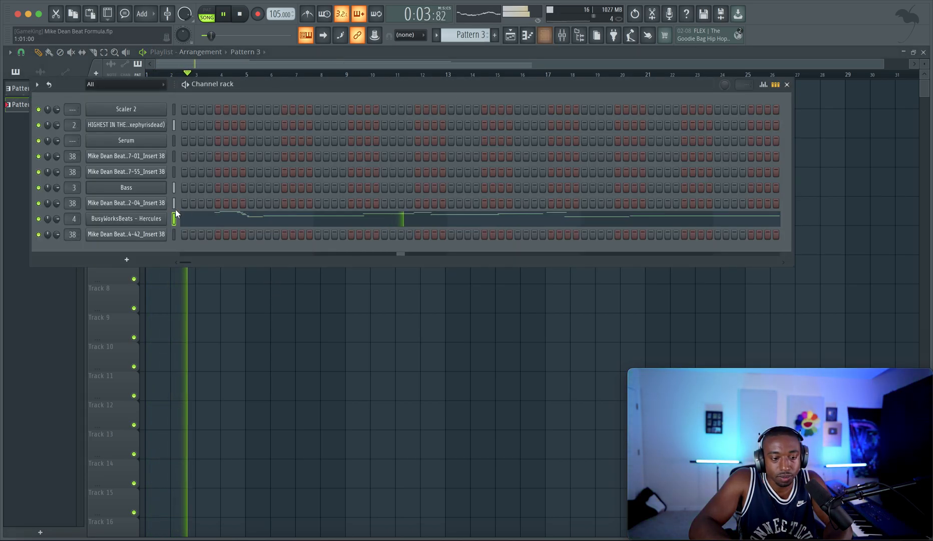
pyautogui.click(149, 223)
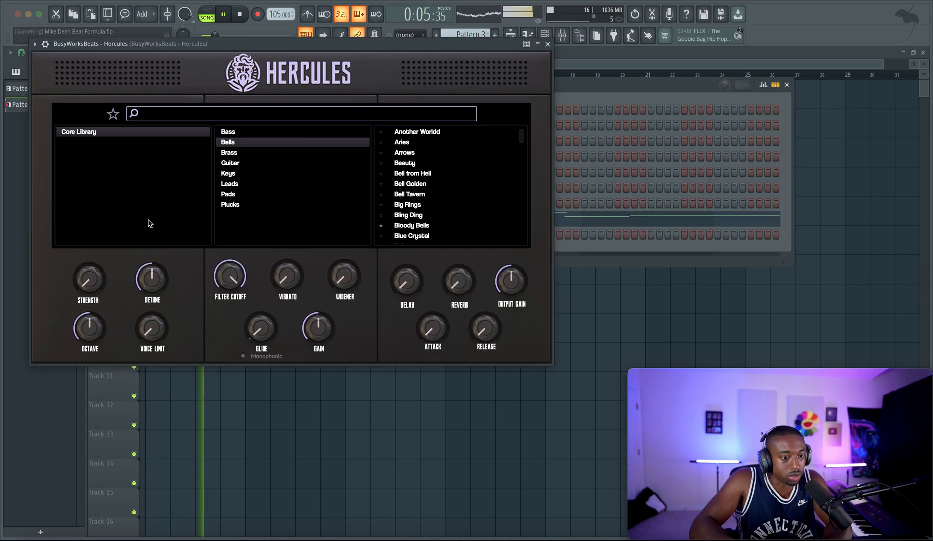
pyautogui.click(112, 115)
pyautogui.click(107, 193)
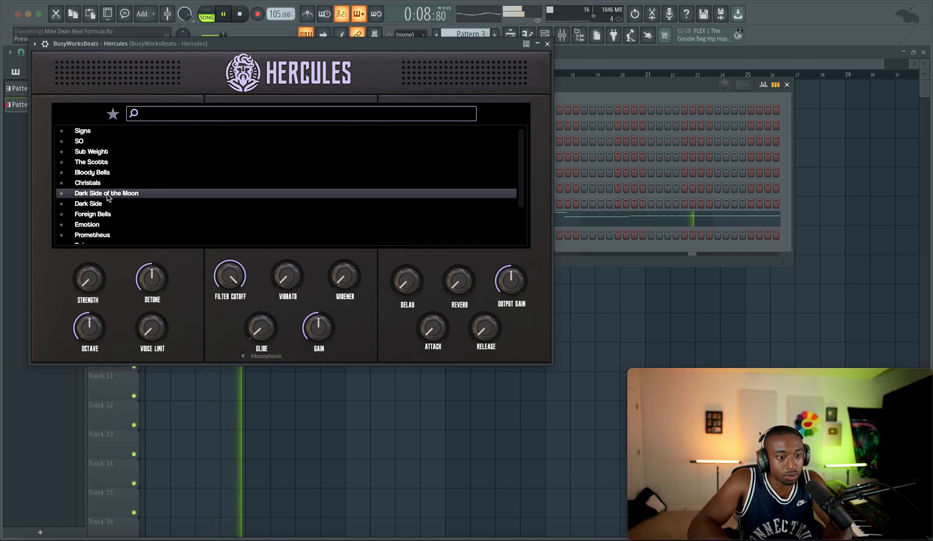
pyautogui.scroll(-2, 105, 209)
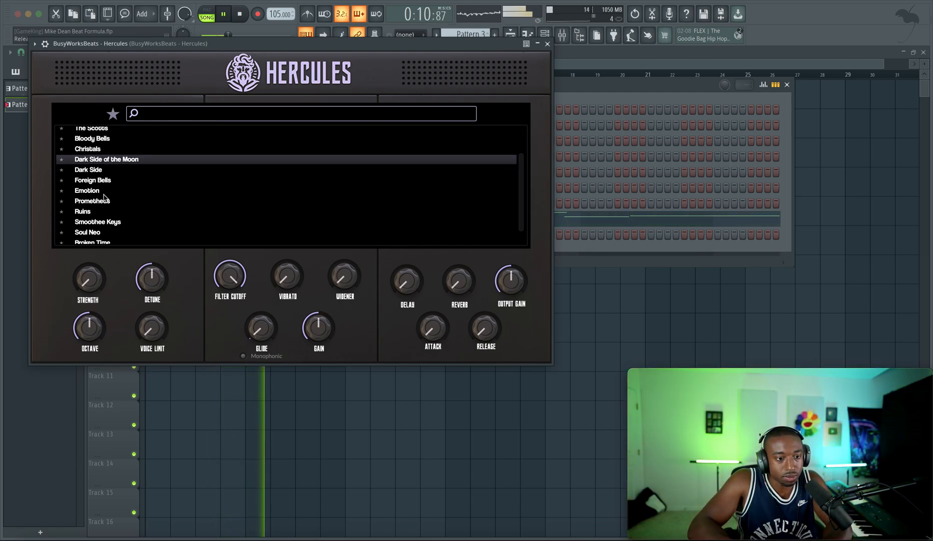
pyautogui.scroll(-1, 104, 195)
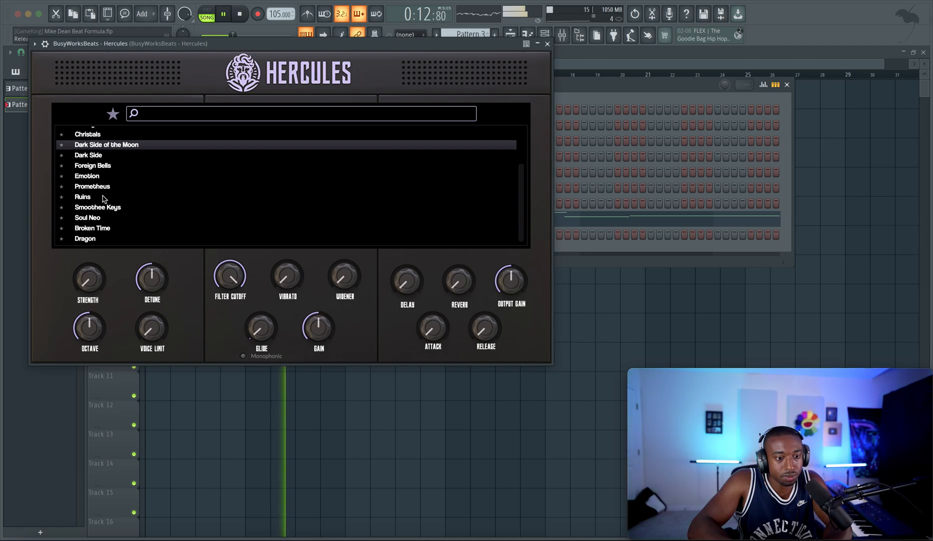
# Audition the Foreign Bells, The Scotts and Sub Weight presets on Hercules, then close the instrument
pyautogui.scroll(2, 103, 198)
pyautogui.click(100, 191)
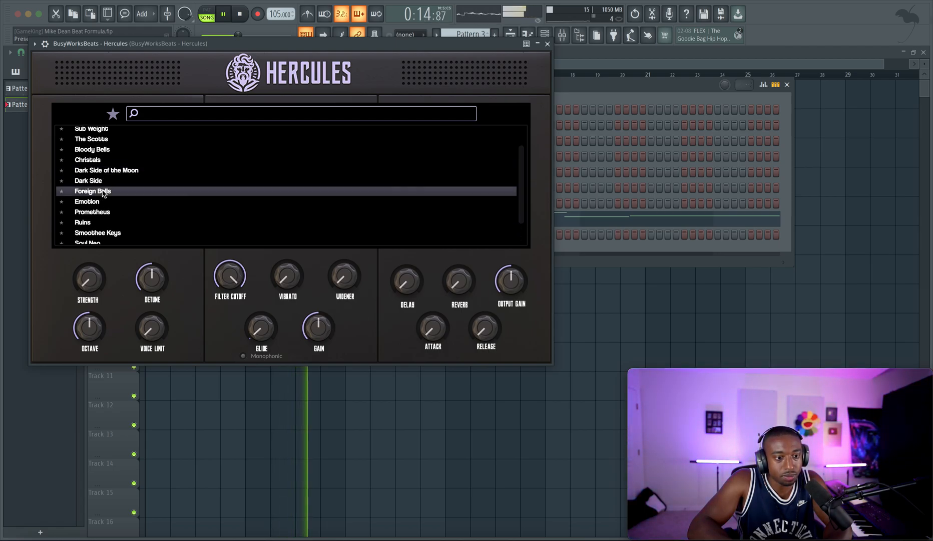
pyautogui.scroll(2, 102, 184)
pyautogui.scroll(1, 102, 184)
pyautogui.click(101, 163)
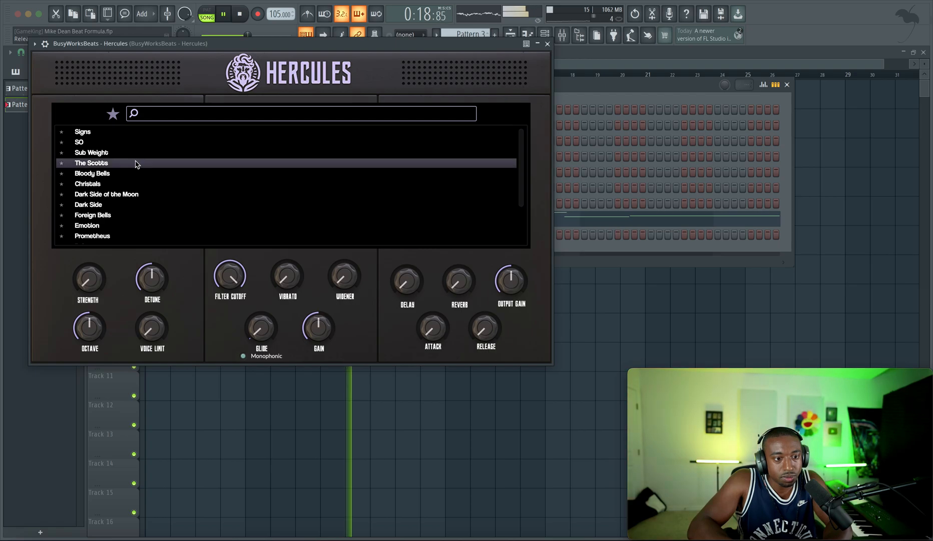
pyautogui.click(121, 153)
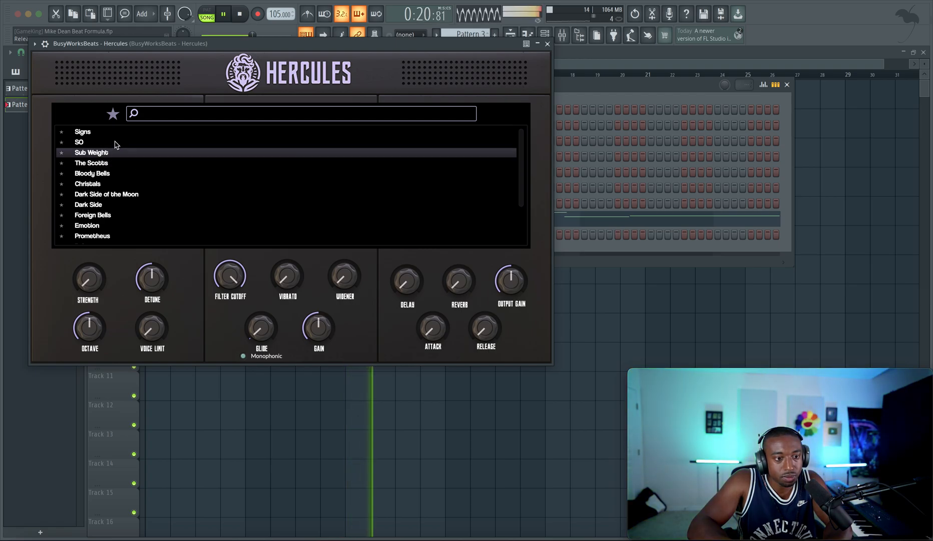
pyautogui.press('Escape')
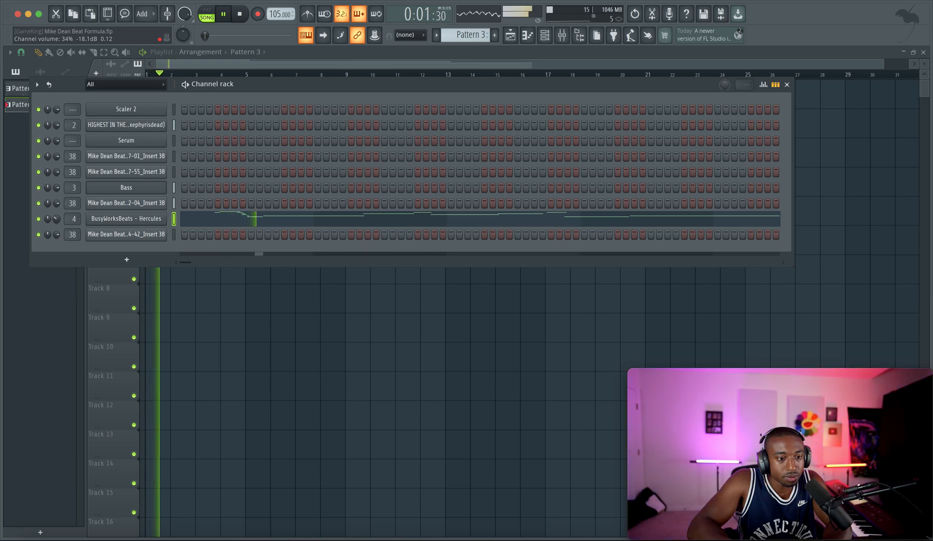
# Lower the Hercules channel volume to about 34% and close the channel rack
pyautogui.moveTo(56, 219); pyautogui.dragTo(56, 224)
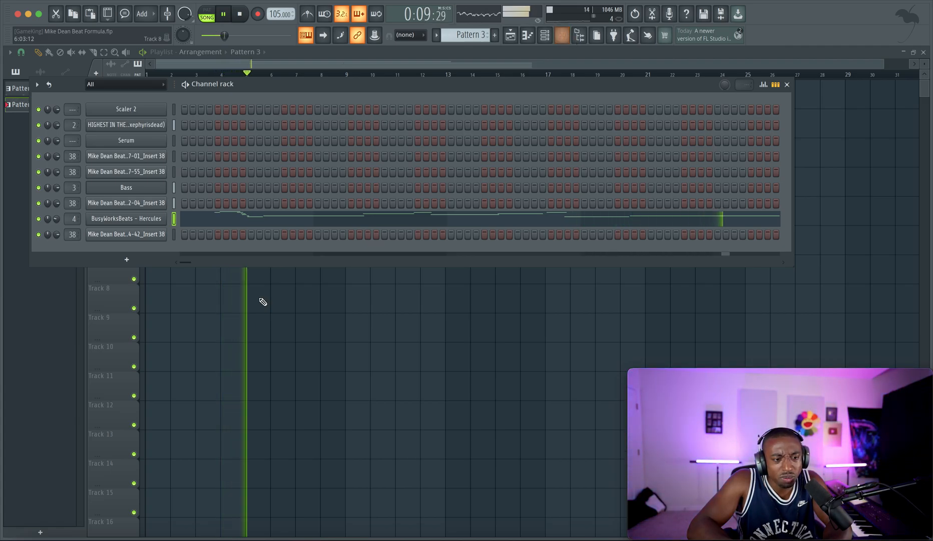
pyautogui.press('F6')
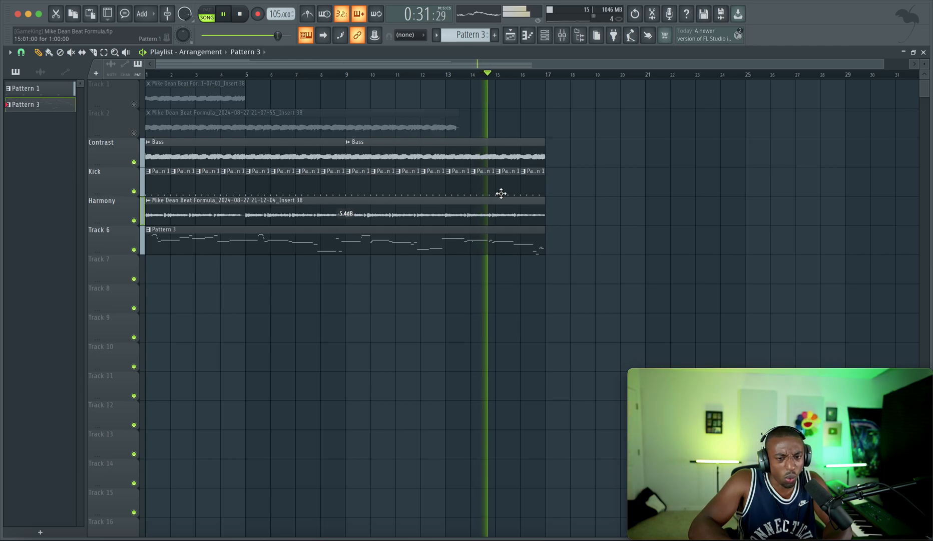
# Delete the stray short A6 note beneath the long B6 note near bar 14 of the Hercules melody and return to the playlist
pyautogui.doubleClick(463, 247)
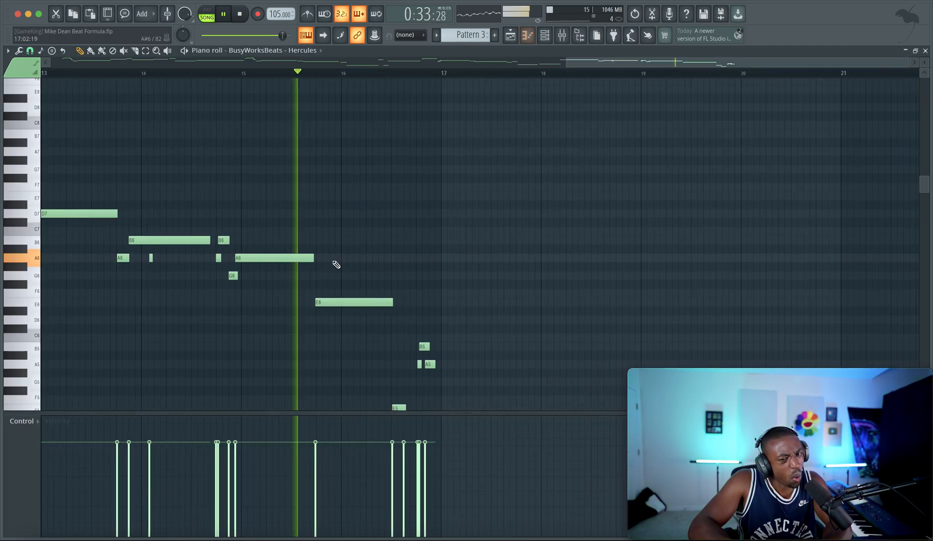
pyautogui.rightClick(218, 259)
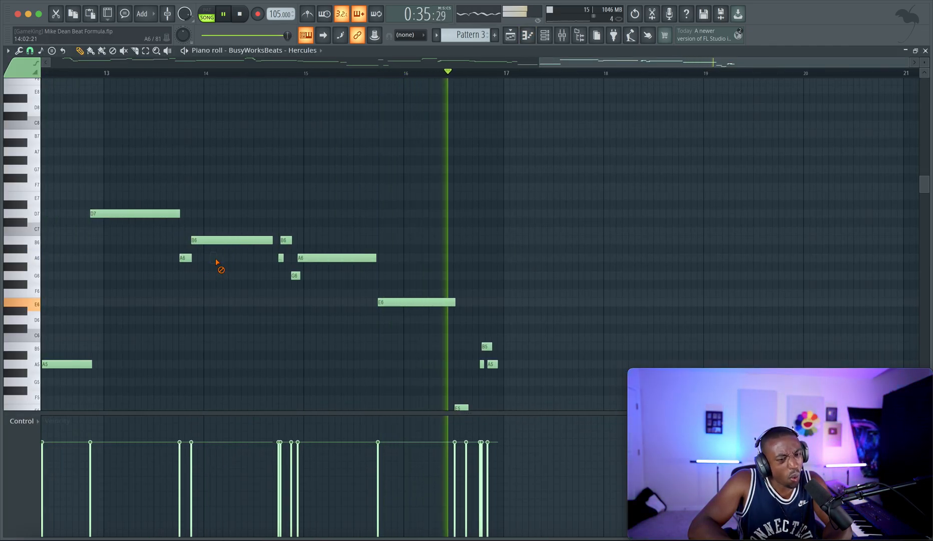
pyautogui.click(521, 39)
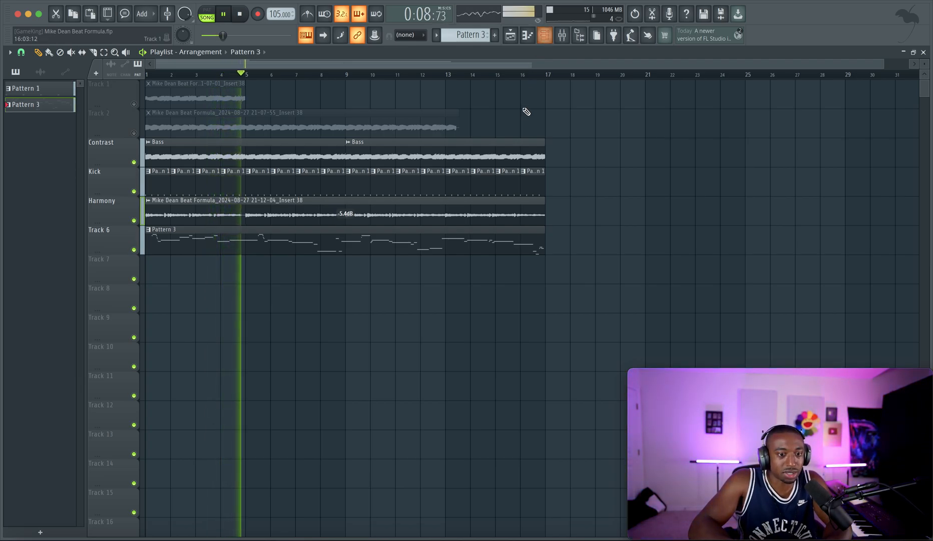
# Duplicate the Contrast, Kick, Harmony and Track 6 clips from bar 17 onward and delete the duplicated Pattern 3 clip
pyautogui.rightClick(547, 116)
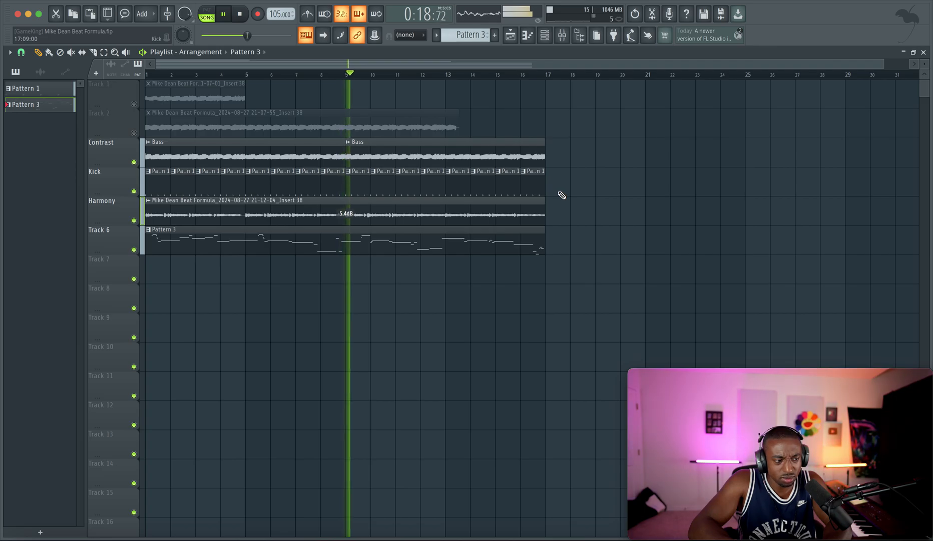
pyautogui.moveTo(587, 253); pyautogui.dragTo(140, 166)
pyautogui.hotkey('ctrl', 'b')
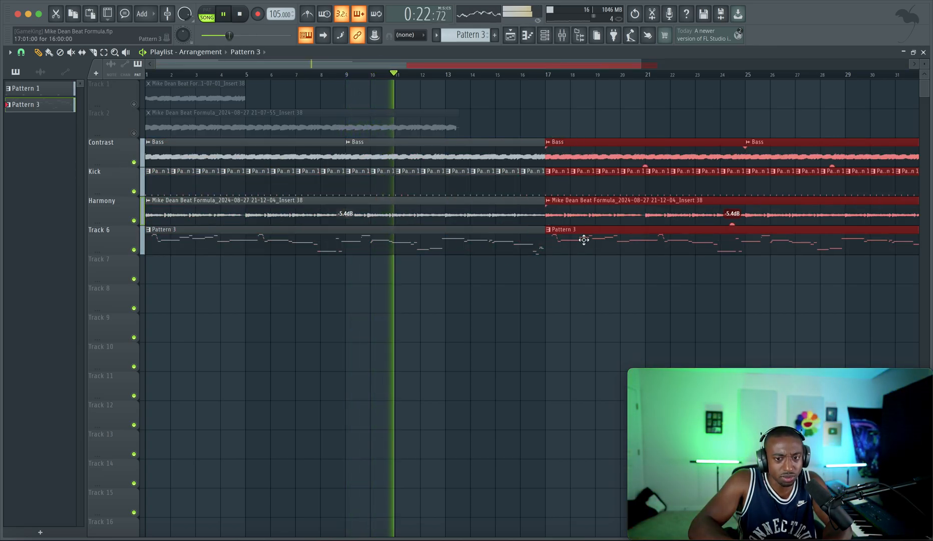
pyautogui.rightClick(588, 252)
# Add a second BusyWorksBeats - Hercules instrument to the channel rack and load its favourite preset Bloody Bells
pyautogui.click(545, 35)
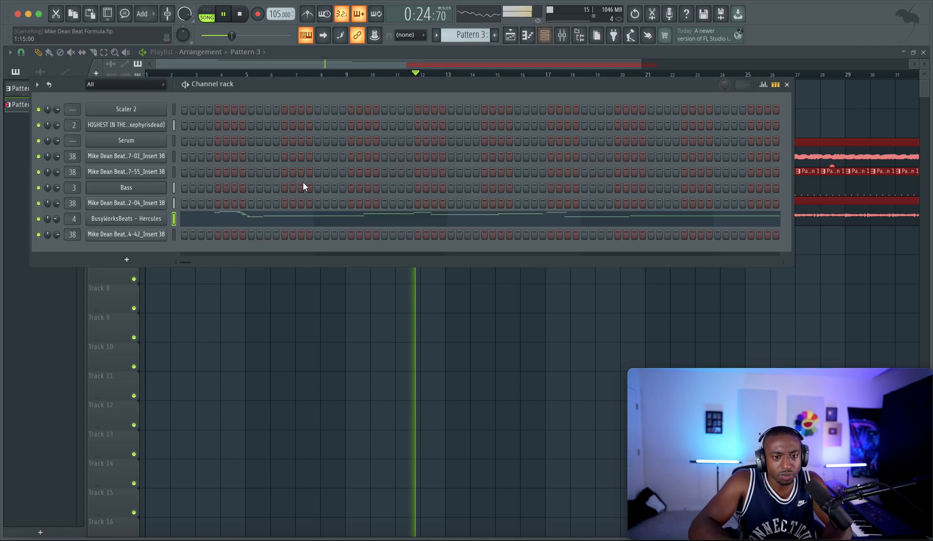
pyautogui.click(139, 260)
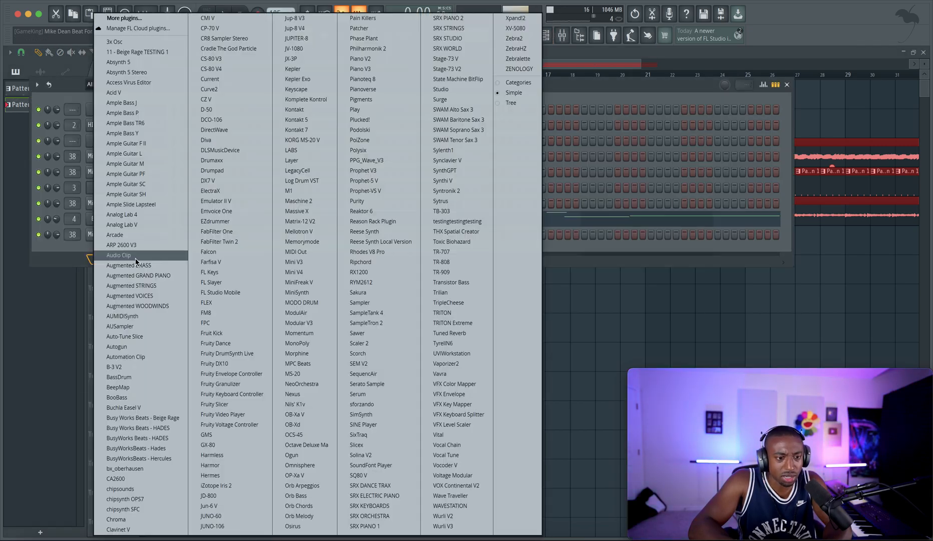
pyautogui.click(159, 459)
pyautogui.click(140, 141)
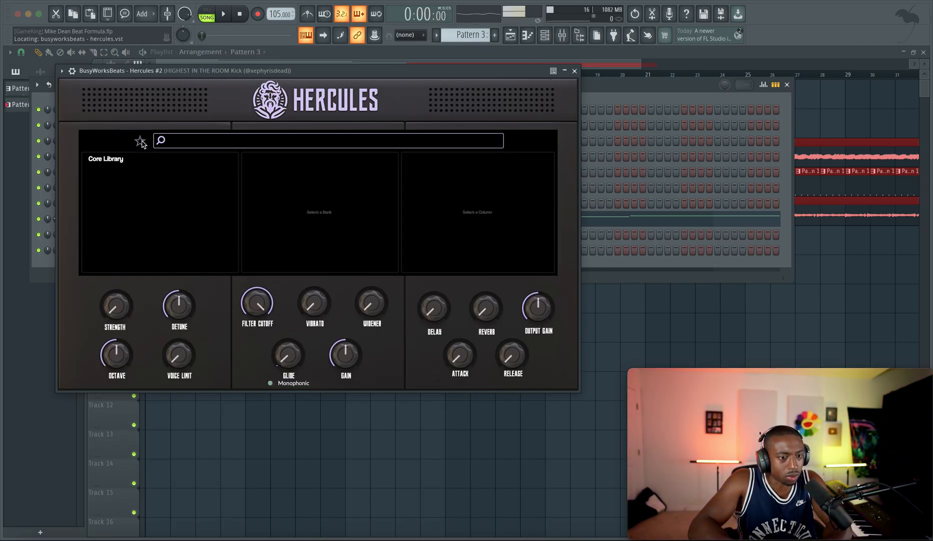
pyautogui.click(138, 200)
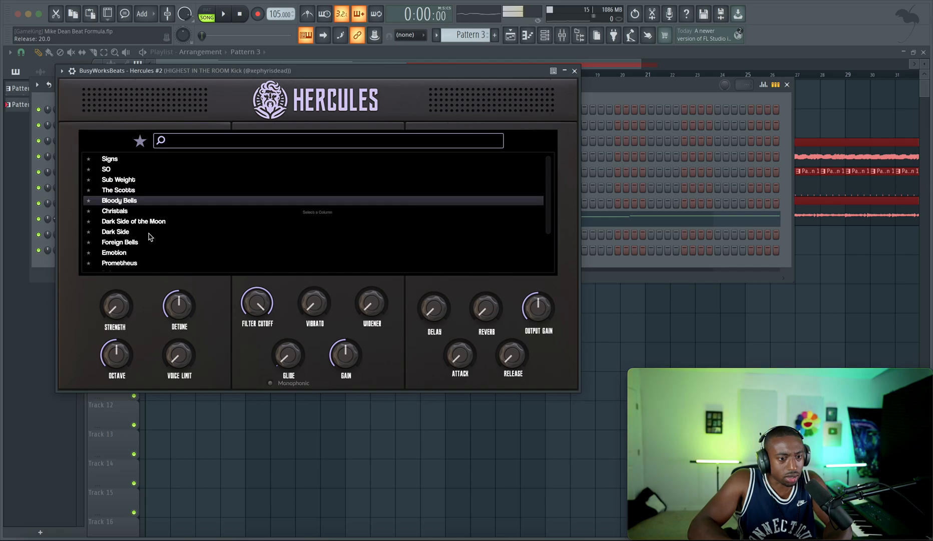
pyautogui.scroll(-1, 149, 236)
pyautogui.click(575, 71)
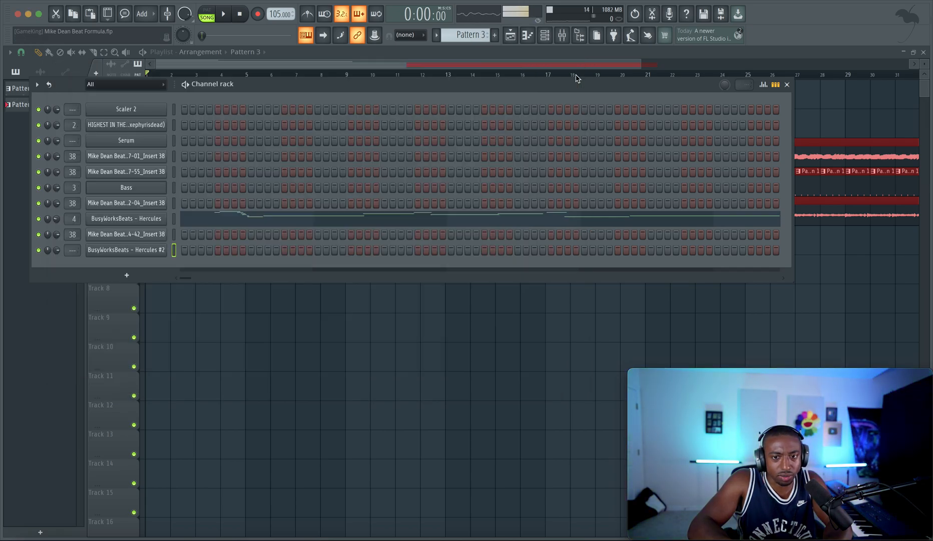
# Switch to the empty Pattern 8 and route the Hercules #2 channel to mixer insert 5
pyautogui.scroll(5, 482, 39)
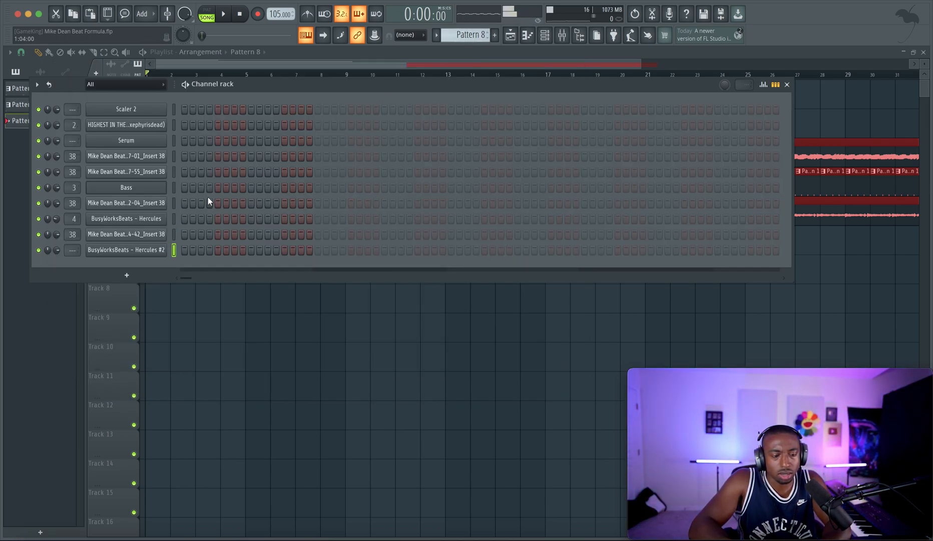
pyautogui.hotkey('ctrl', 'l')
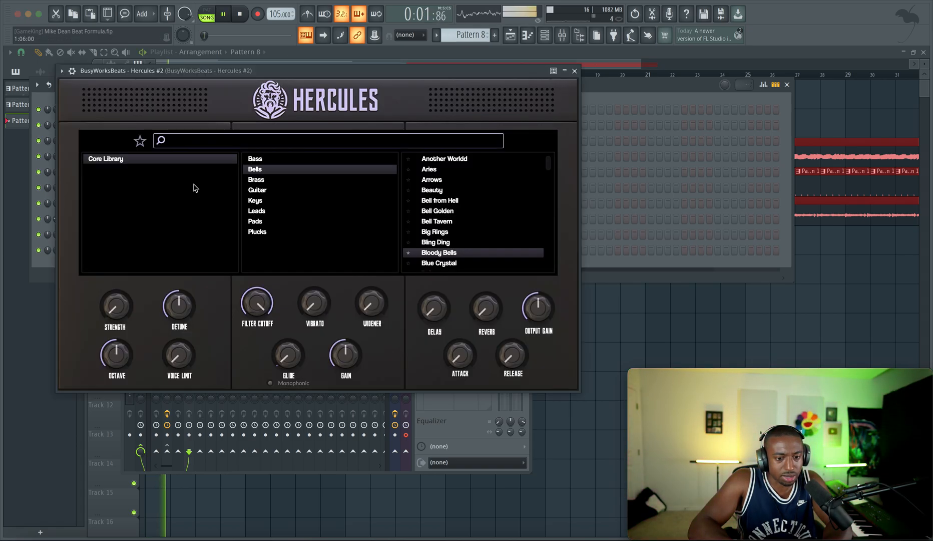
# Audition Hercules #2 favourites with the song playing, including Dark Side of the Moon, Christals, Foreign Bells, Emotion and Prometheus
pyautogui.click(140, 144)
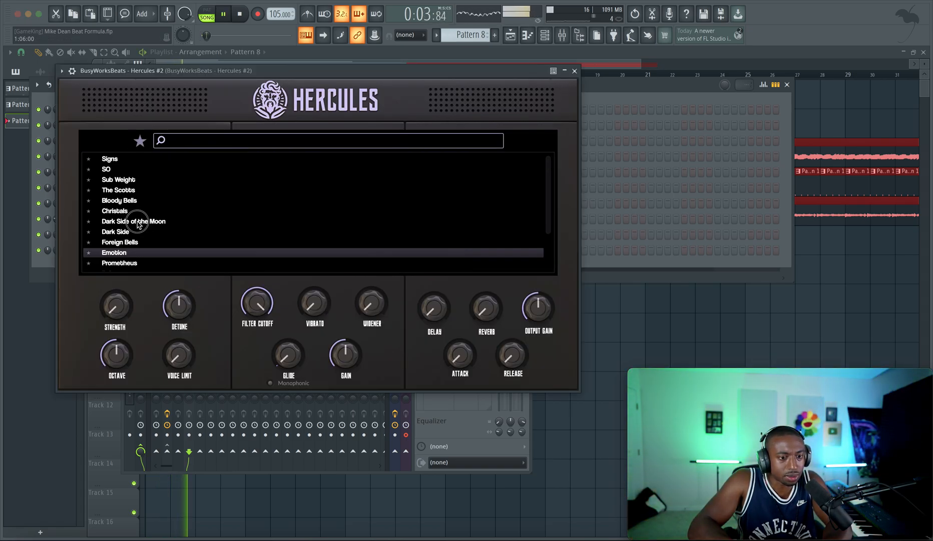
pyautogui.click(138, 222)
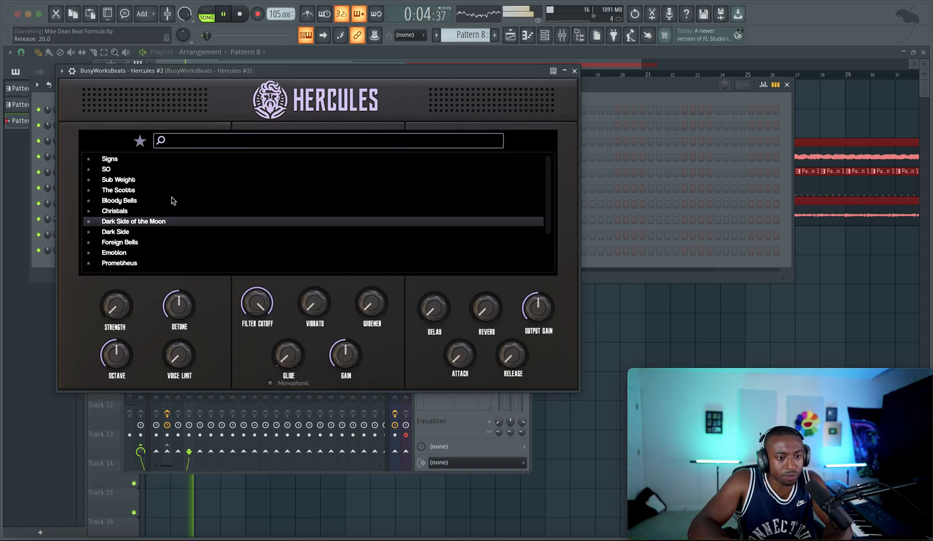
pyautogui.click(135, 211)
pyautogui.click(140, 244)
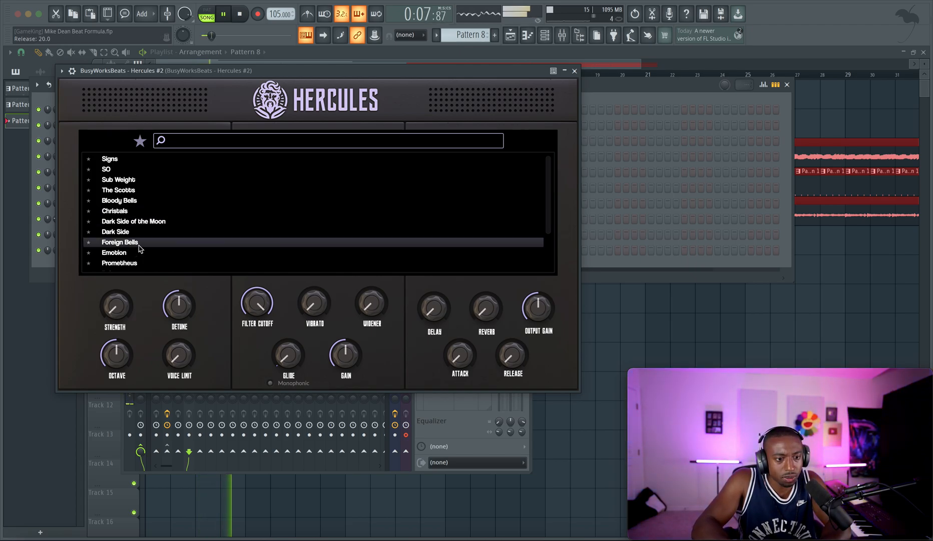
pyautogui.click(139, 252)
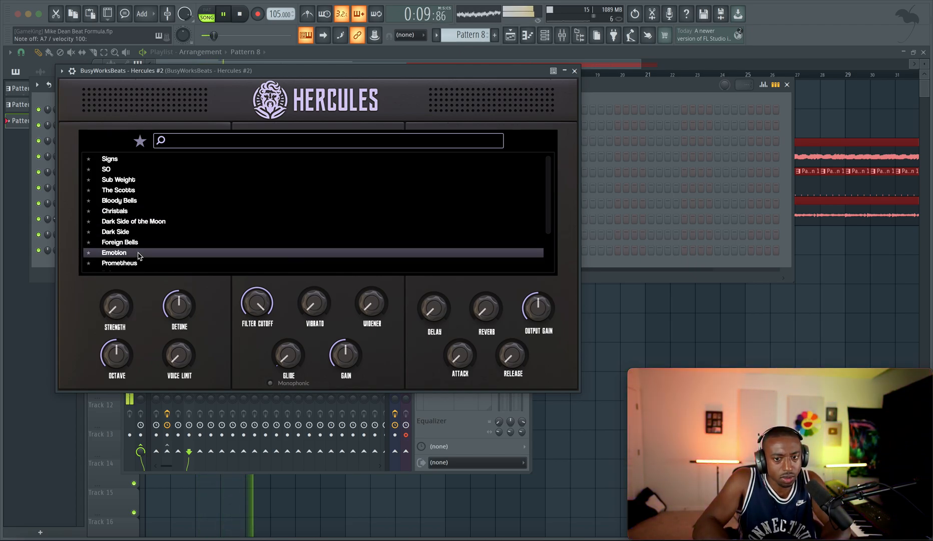
pyautogui.click(142, 259)
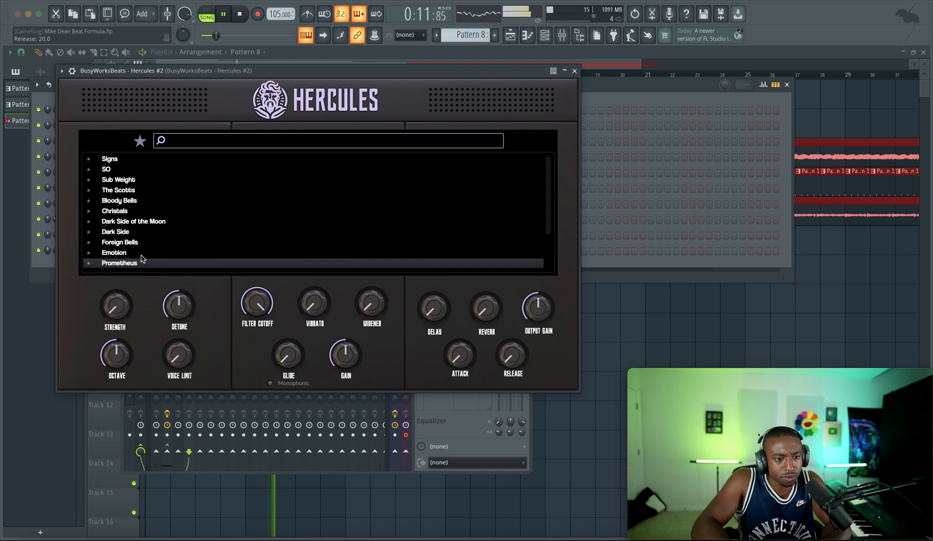
# Try the Ruins and Smoothee Keys presets on Hercules #2, load Soul Neo and close all open windows
pyautogui.scroll(-3, 143, 213)
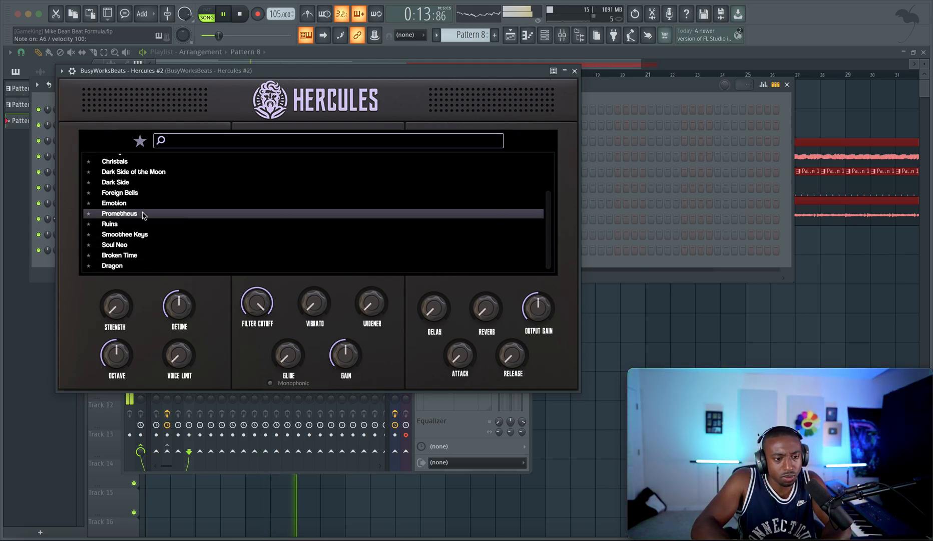
pyautogui.click(140, 225)
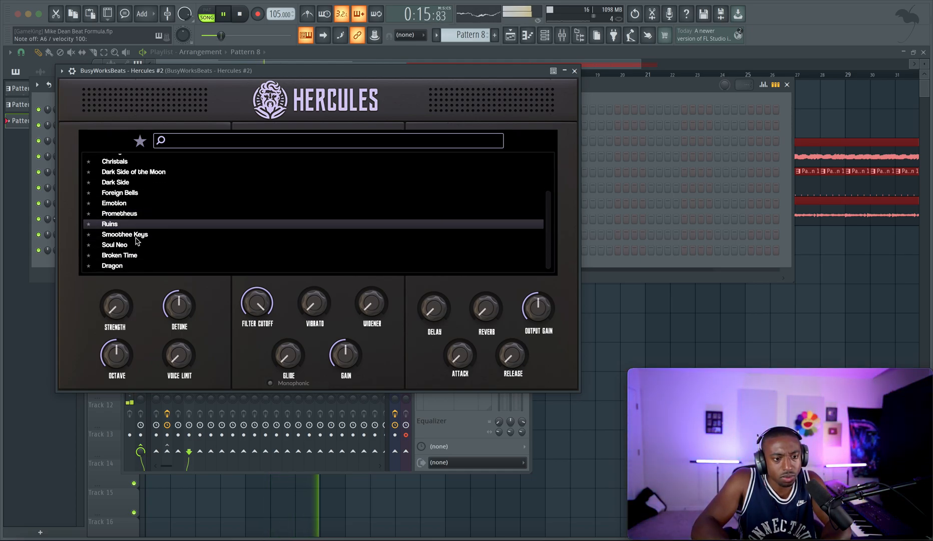
pyautogui.click(137, 235)
pyautogui.click(134, 245)
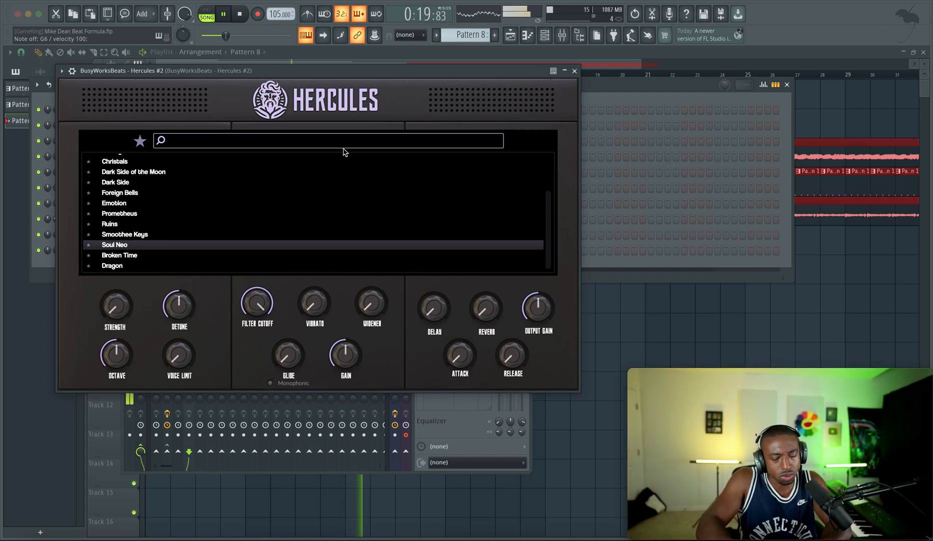
pyautogui.click(574, 72)
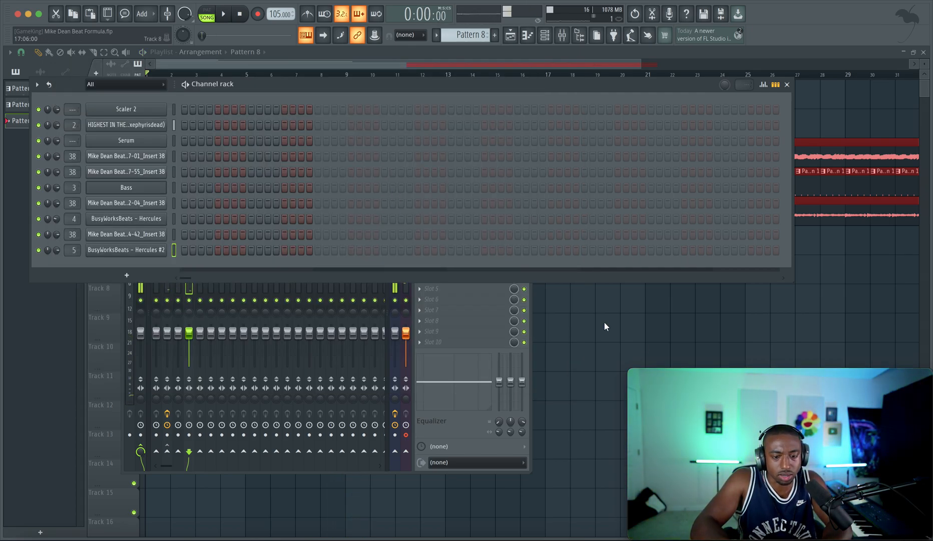
pyautogui.press('F12')
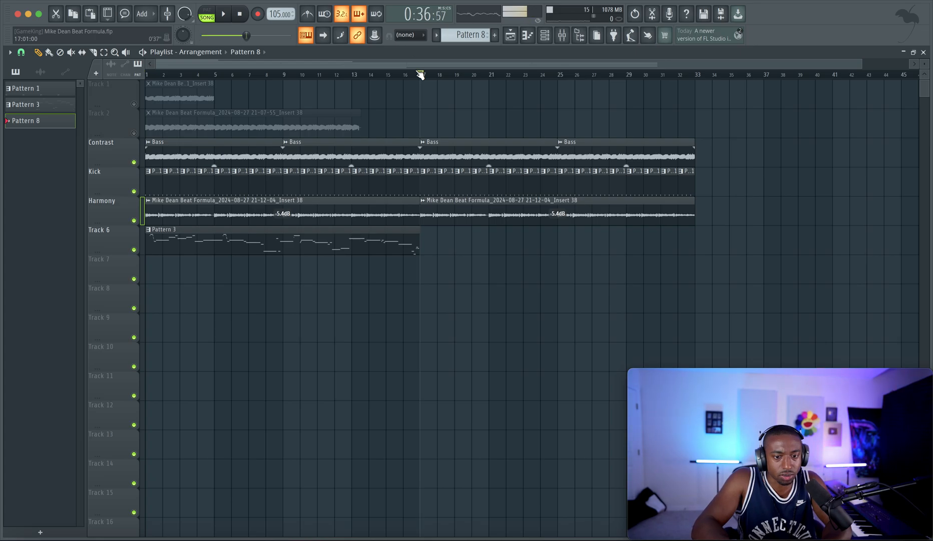
# Place the playhead at bar 17 and choose the scale option for the typing keyboard
pyautogui.rightClick(311, 39)
pyautogui.click(330, 195)
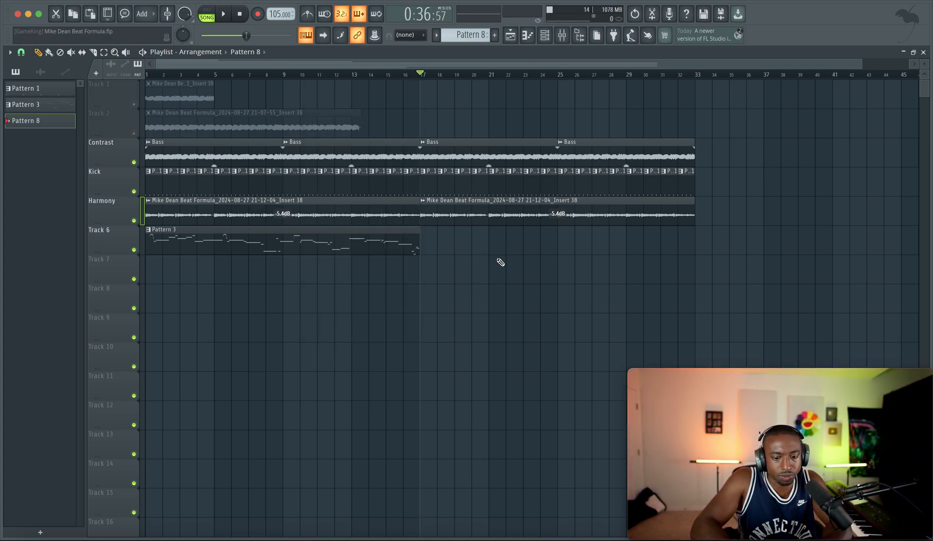
pyautogui.click(546, 36)
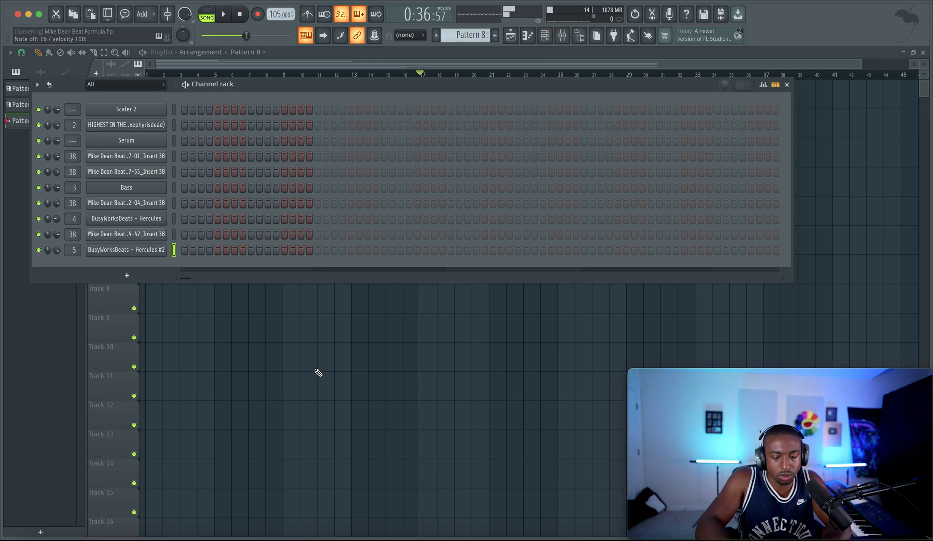
pyautogui.press('F6')
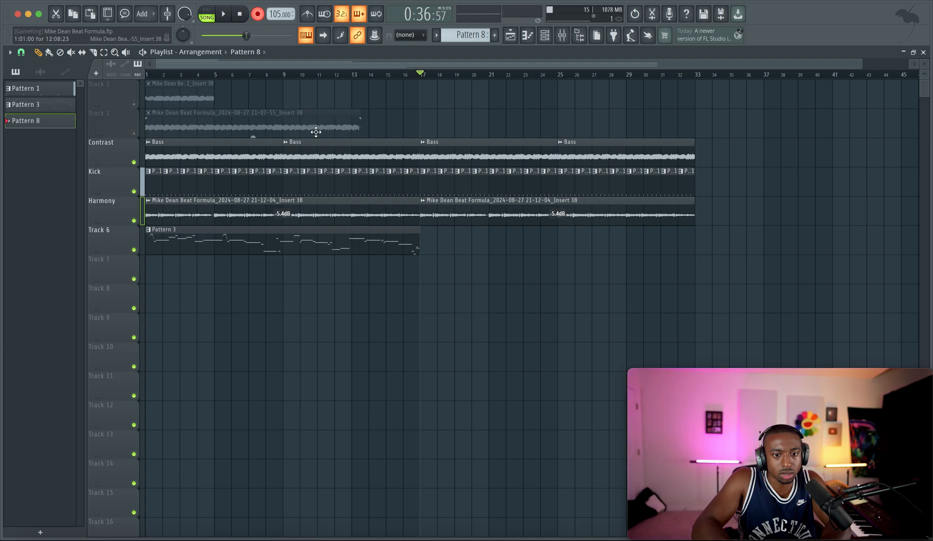
pyautogui.press('space')
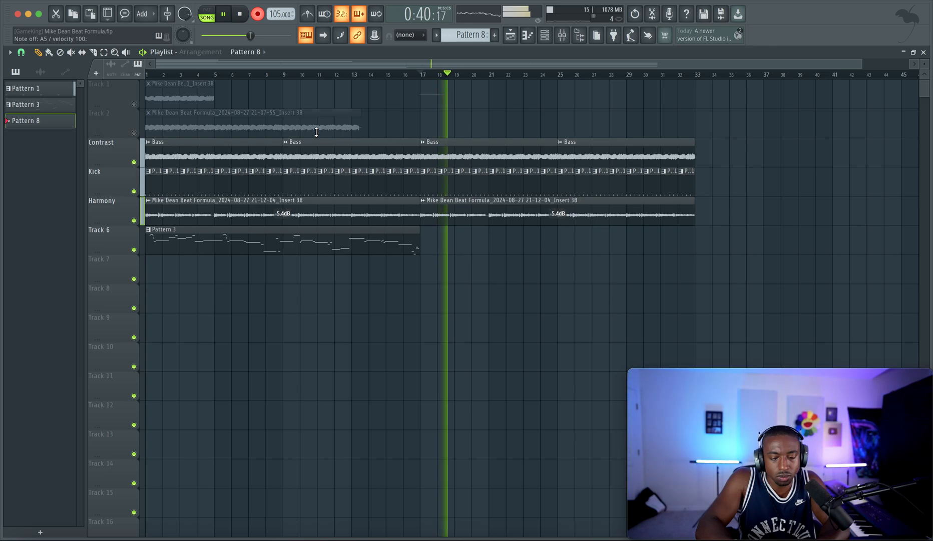
pyautogui.press('space')
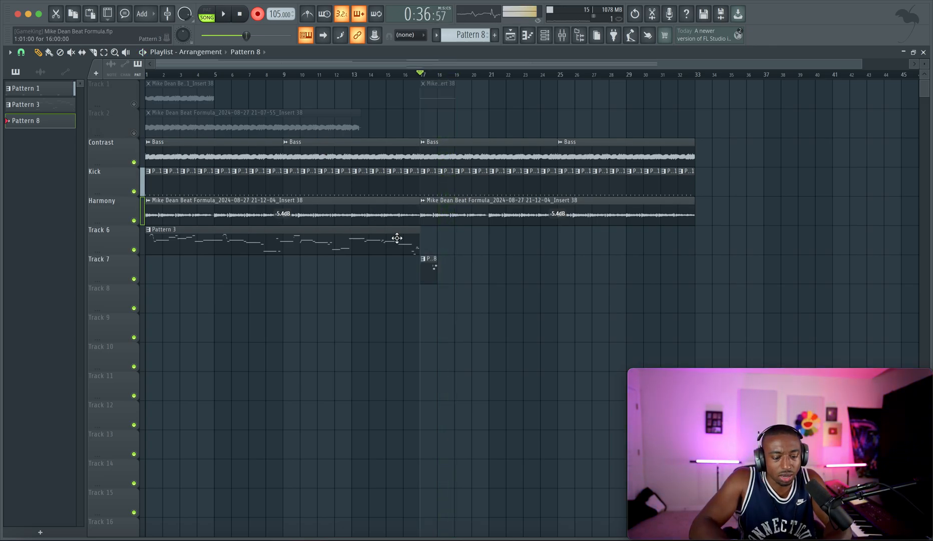
pyautogui.press('super+z')
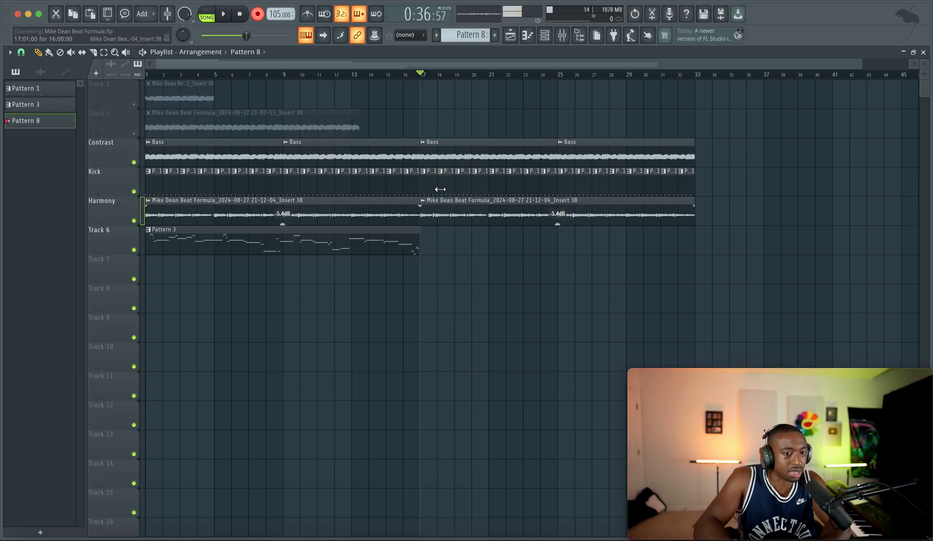
# Disarm audio recording on mixer insert 38
pyautogui.click(564, 39)
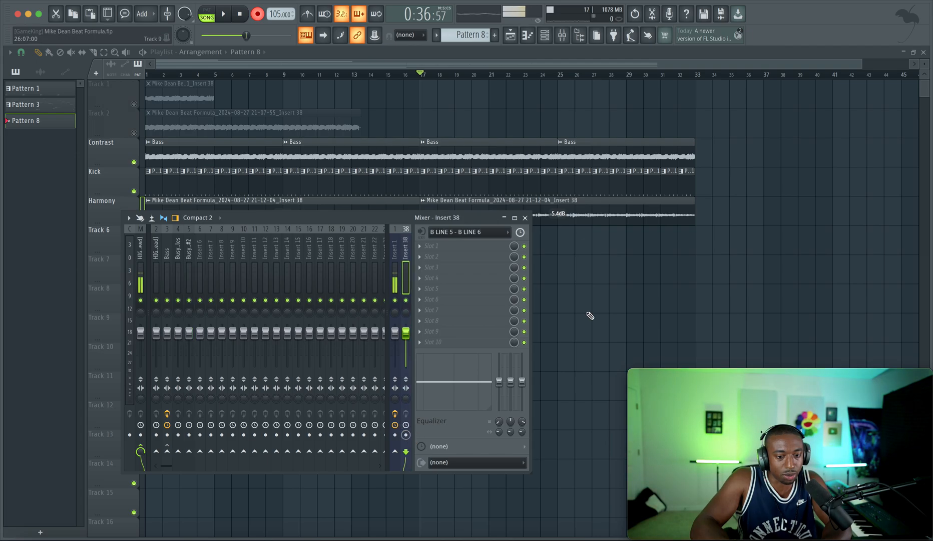
pyautogui.press('F9')
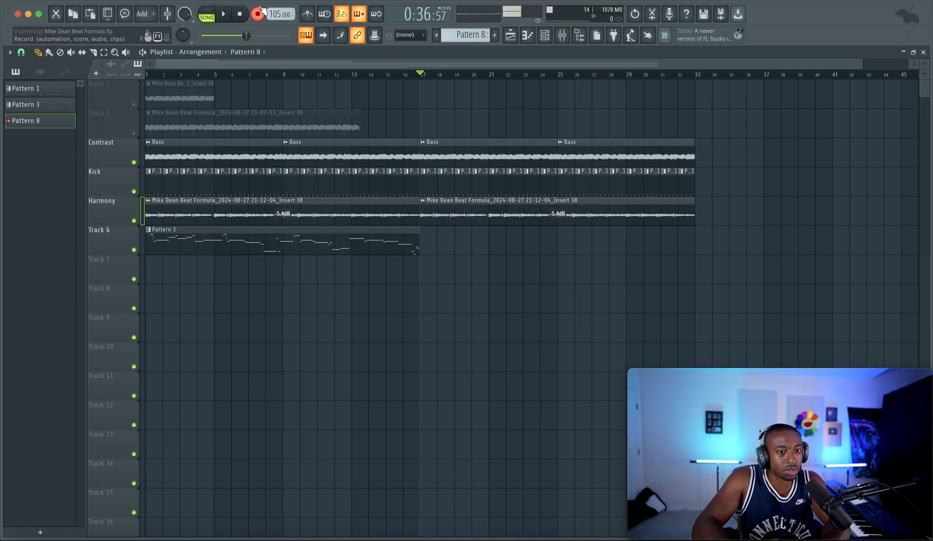
# Raise the Hercules #2 channel volume to about 92% and its mixer insert 5 fader to about 5.6 dB
pyautogui.press('space')
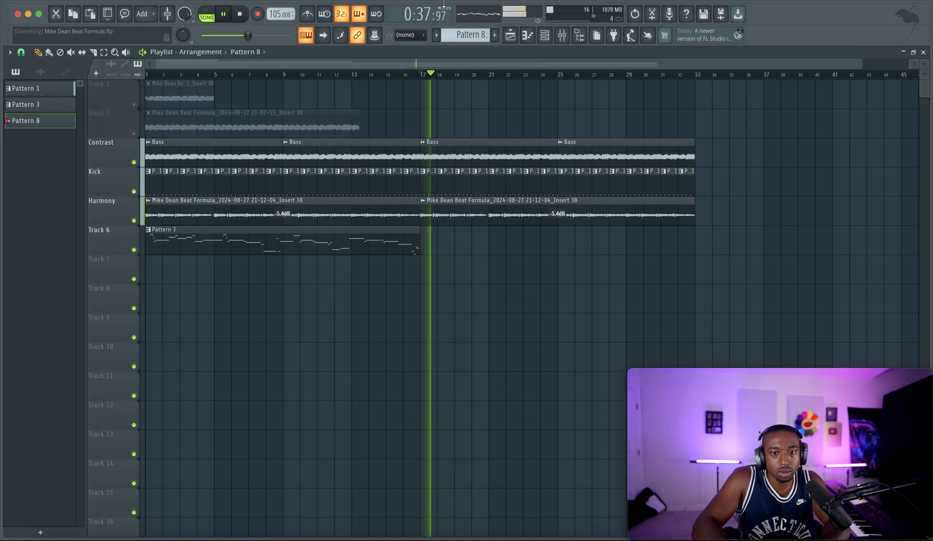
pyautogui.click(526, 36)
pyautogui.press('space')
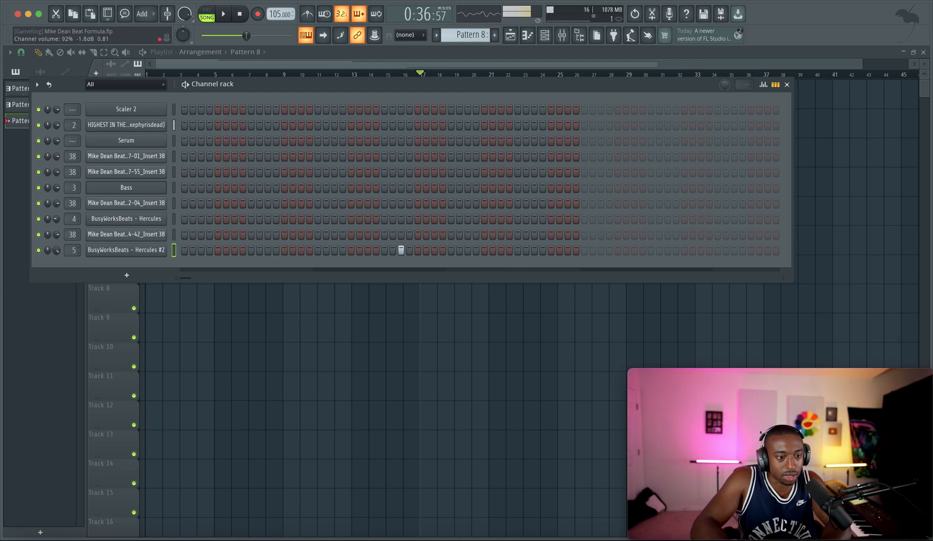
pyautogui.click(115, 250)
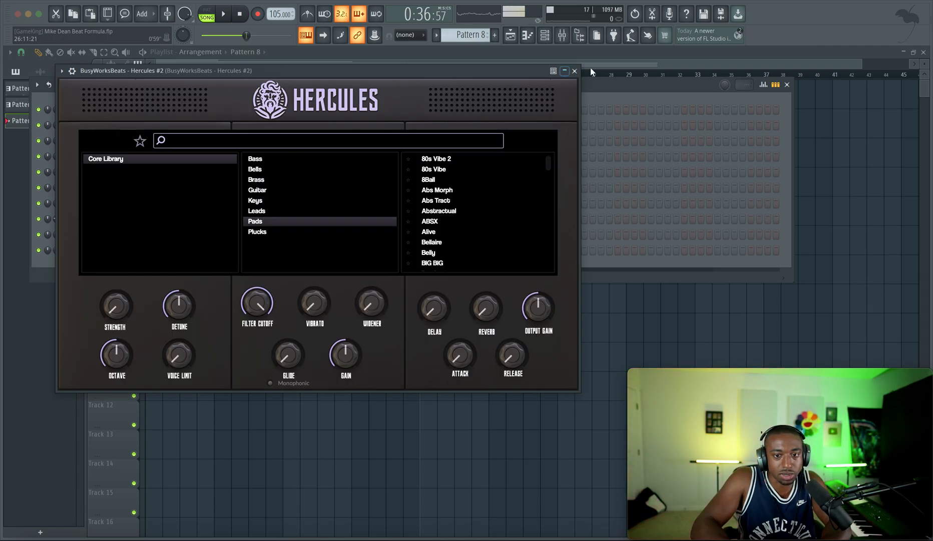
pyautogui.click(576, 71)
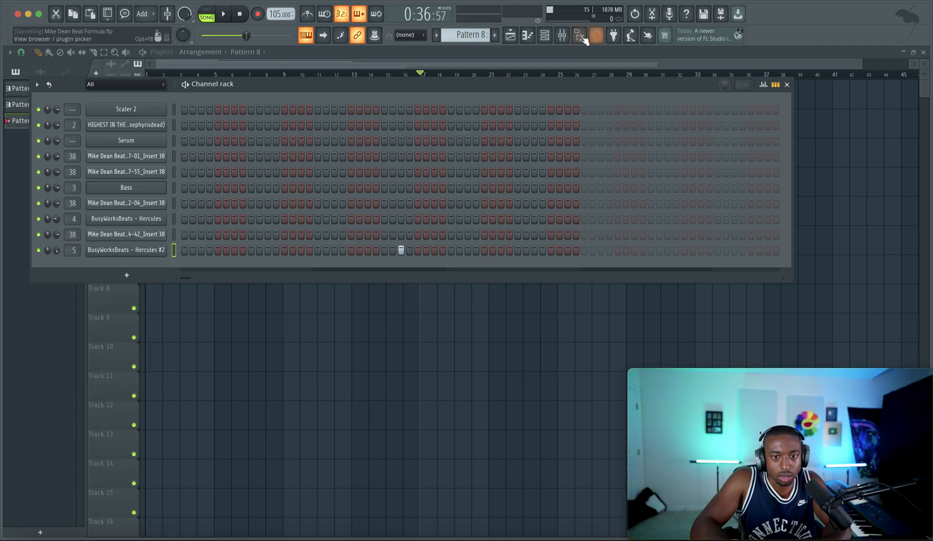
pyautogui.click(562, 35)
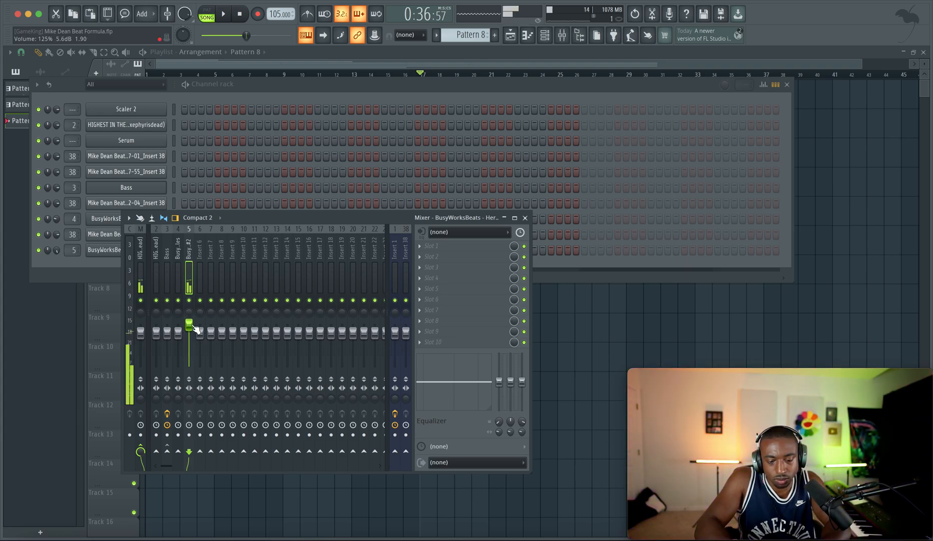
# Record a Hercules #2 melody into Pattern 8 from bar 17 to about bar 25 over the playing song
pyautogui.press('F12')
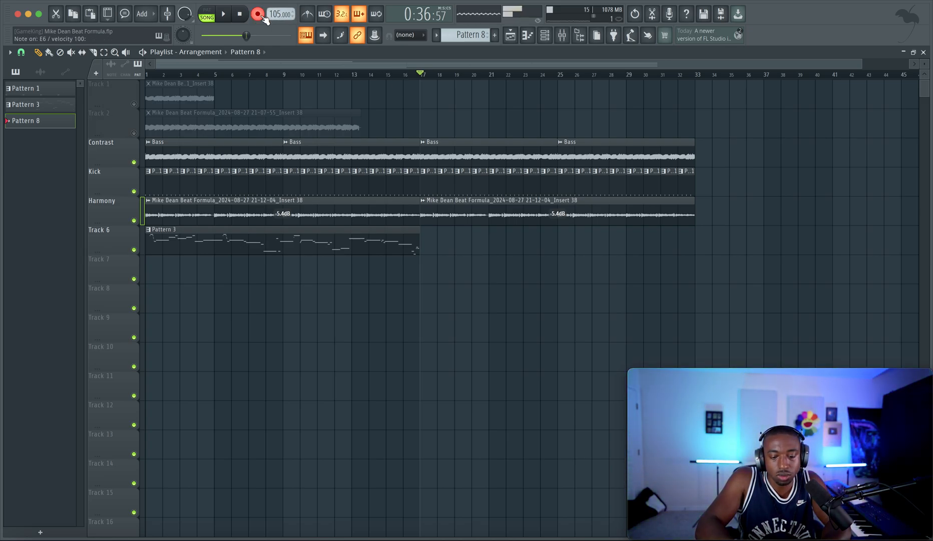
pyautogui.press('space')
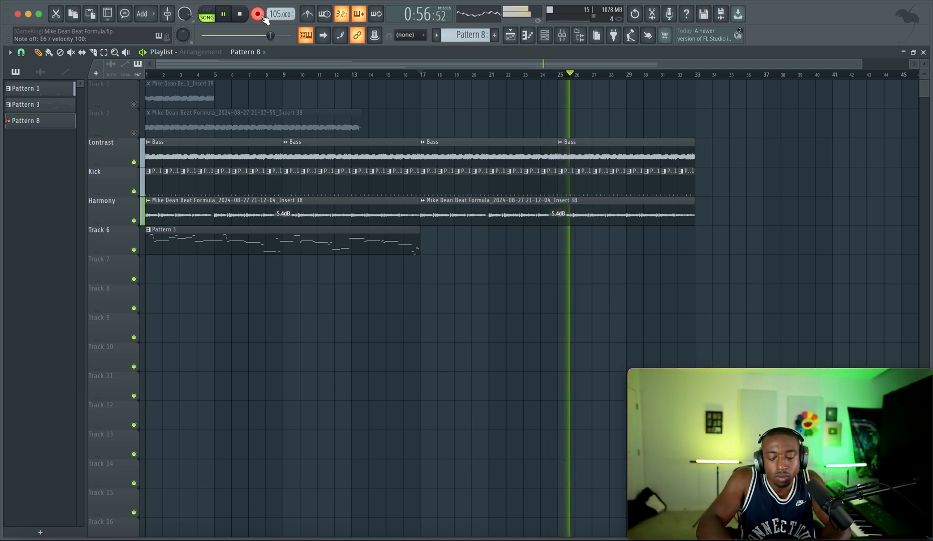
pyautogui.press('space')
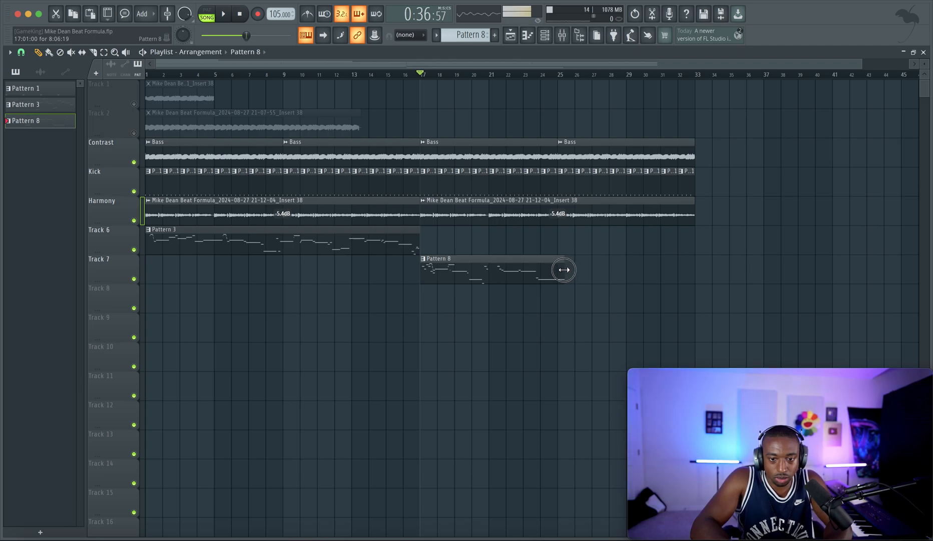
# Copy the Pattern 3 clip to bar 17 on Track 6, trim its start to bar 25, and shorten the Pattern 8 clip's end
pyautogui.moveTo(261, 241); pyautogui.dragTo(530, 220)
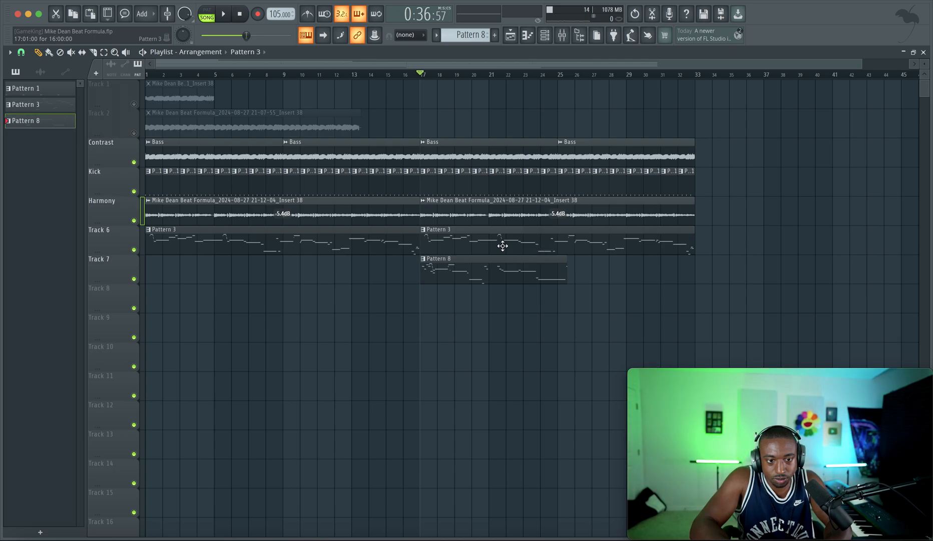
pyautogui.click(430, 243)
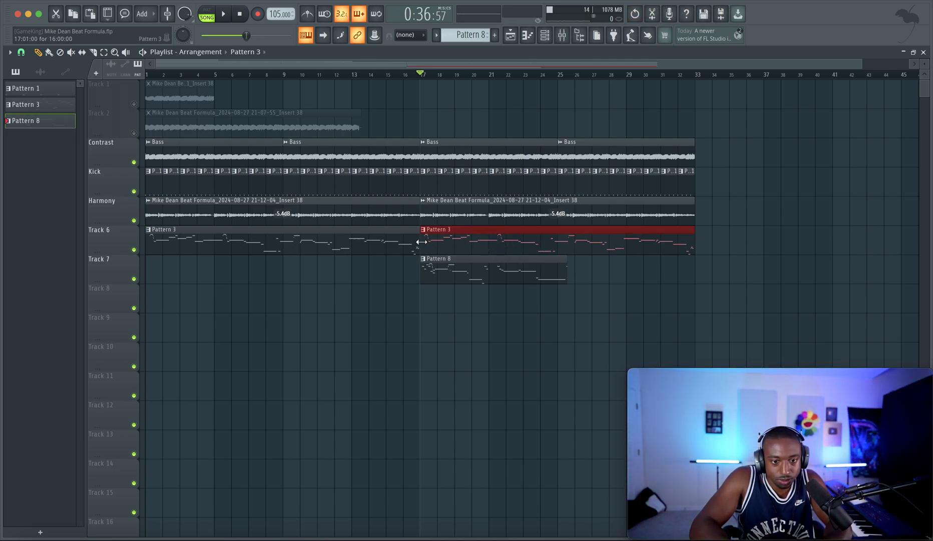
pyautogui.moveTo(421, 242); pyautogui.dragTo(562, 270)
# Delete the stray short notes, the A6, the long G6 near bar 2 and the first A5 from Pattern 8's opening bars
pyautogui.press('space')
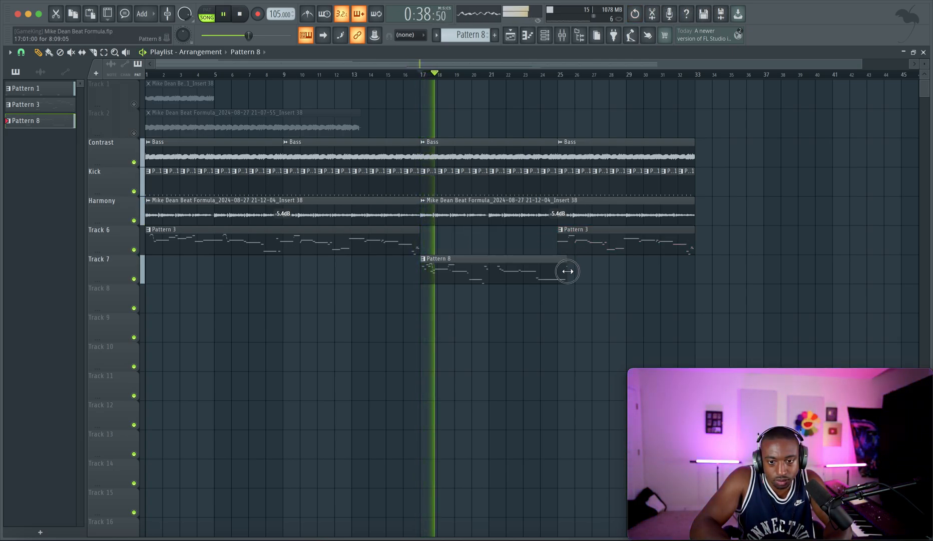
pyautogui.doubleClick(434, 263)
pyautogui.scroll(5, 298, 259)
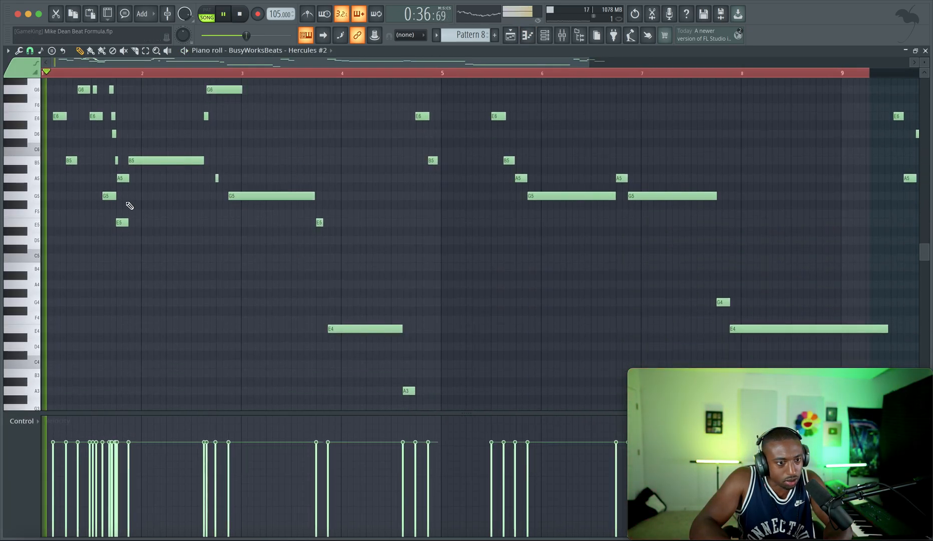
pyautogui.scroll(3, 128, 204)
pyautogui.moveTo(91, 165); pyautogui.dragTo(121, 160)
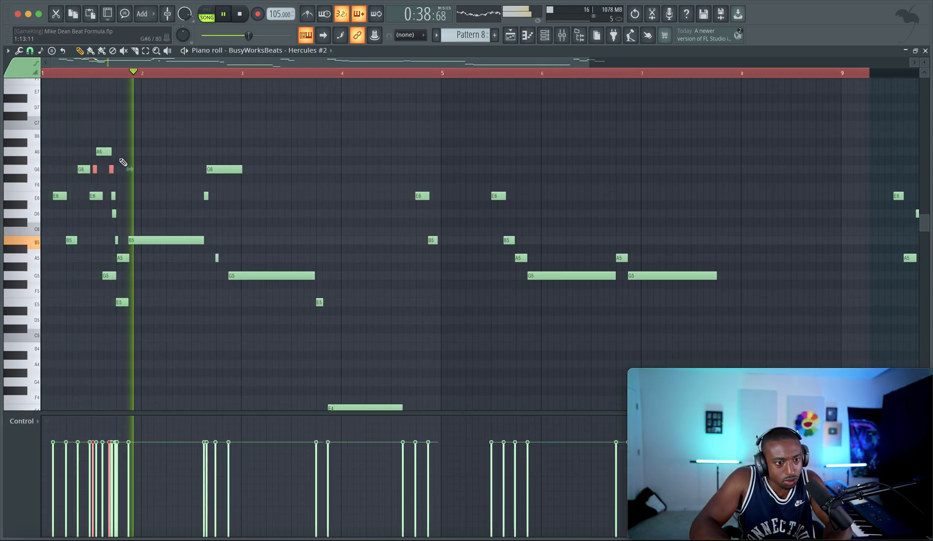
pyautogui.keyDown('shift'); pyautogui.keyDown('super'); pyautogui.click(114, 214); pyautogui.keyUp('super'); pyautogui.keyUp('shift')
pyautogui.keyDown('shift'); pyautogui.keyDown('super'); pyautogui.click(116, 241); pyautogui.keyUp('super'); pyautogui.keyUp('shift')
pyautogui.keyDown('shift'); pyautogui.keyDown('super'); pyautogui.click(114, 196); pyautogui.keyUp('super'); pyautogui.keyUp('shift')
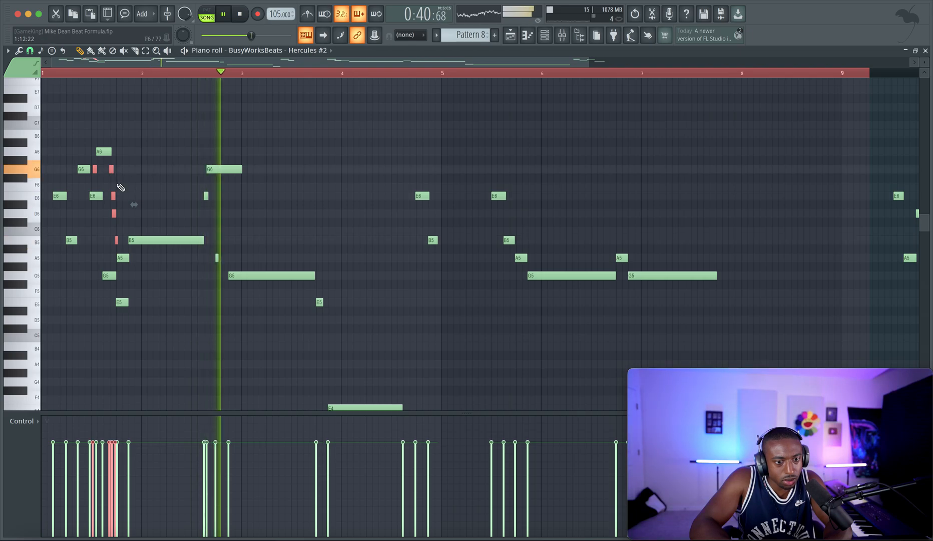
pyautogui.moveTo(208, 202); pyautogui.dragTo(121, 127)
pyautogui.keyDown('shift'); pyautogui.keyDown('super'); pyautogui.click(103, 151); pyautogui.keyUp('super'); pyautogui.keyUp('shift')
pyautogui.press('Delete')
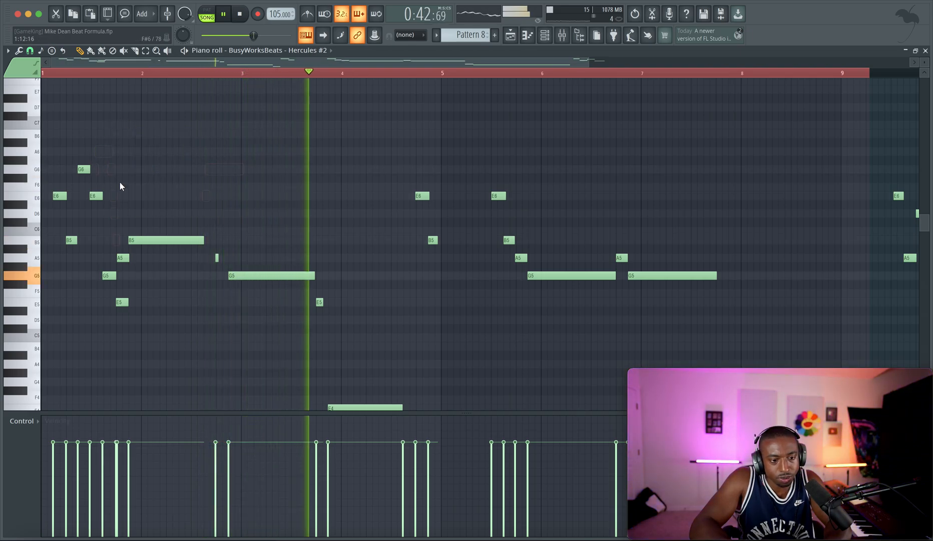
pyautogui.rightClick(121, 258)
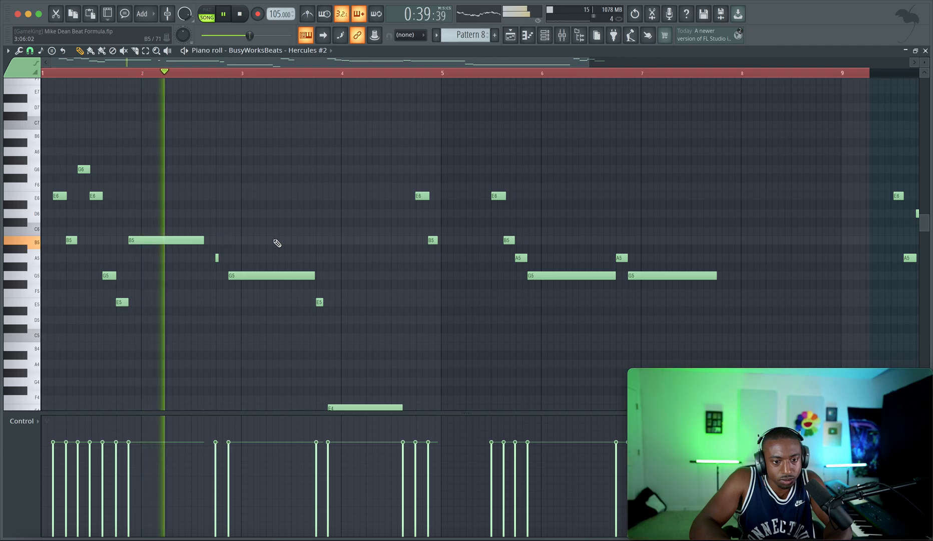
# Play through Pattern 8 and check its remaining notes, especially the A3, E6 and B5 just before bar 5
pyautogui.keyDown('ctrl'); pyautogui.scroll(-2, 278, 242); pyautogui.keyUp('ctrl')
pyautogui.scroll(-4, 277, 242)
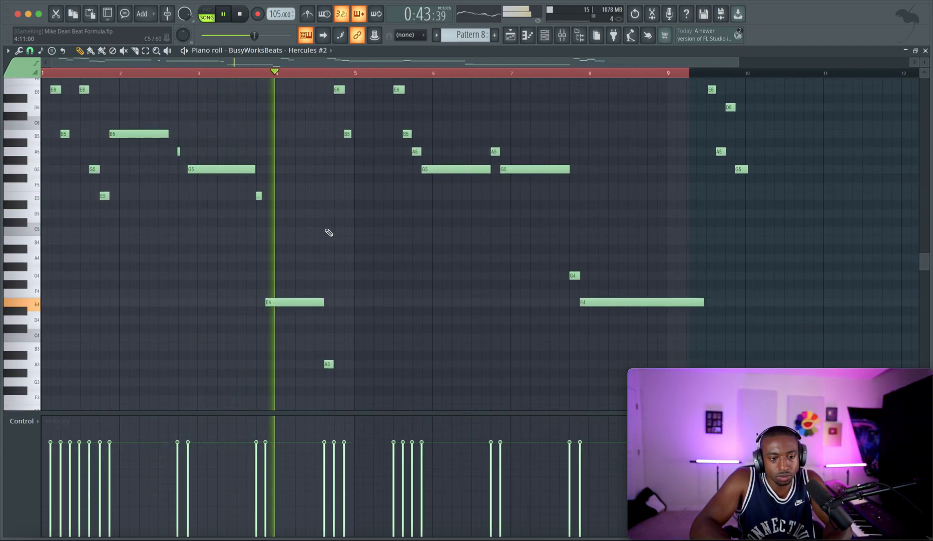
pyautogui.keyDown('ctrl'); pyautogui.scroll(-1, 329, 233); pyautogui.keyUp('ctrl')
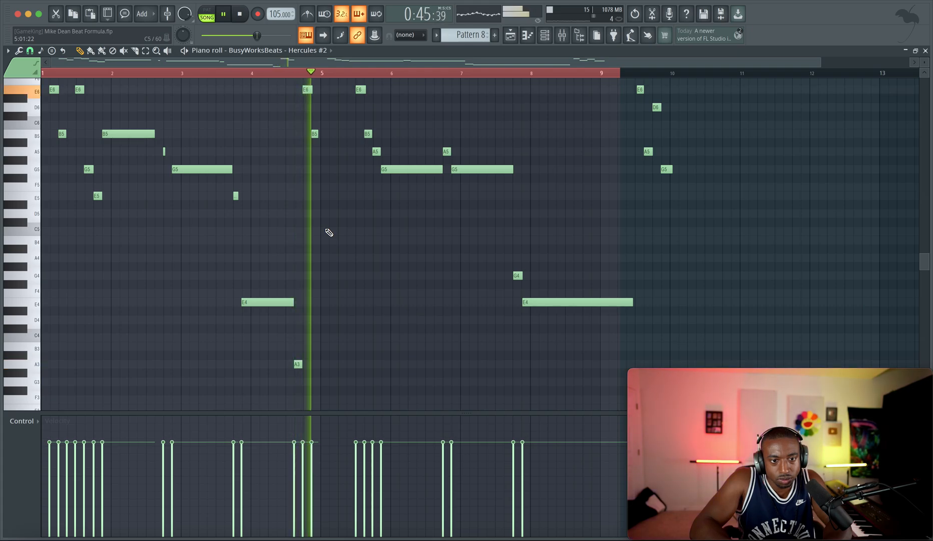
pyautogui.scroll(2, 350, 218)
pyautogui.press('space')
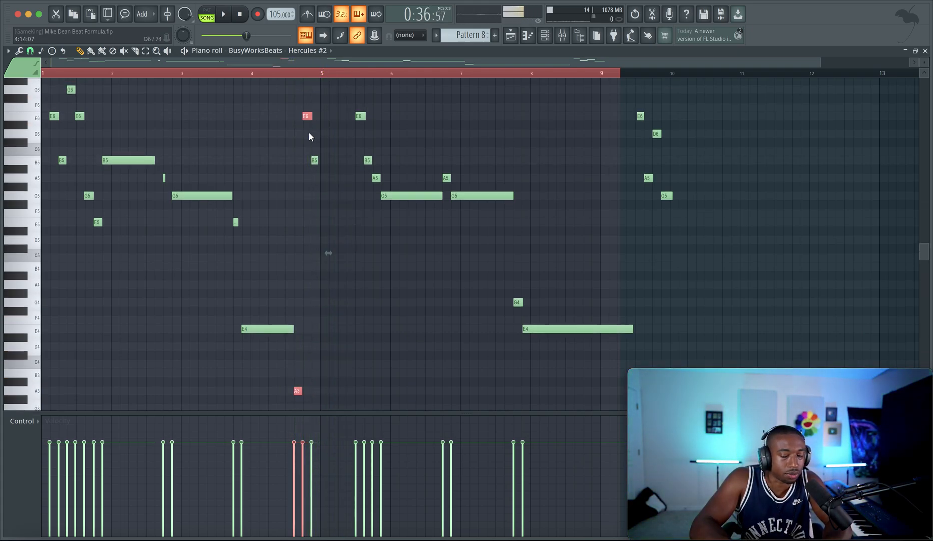
pyautogui.click(315, 160)
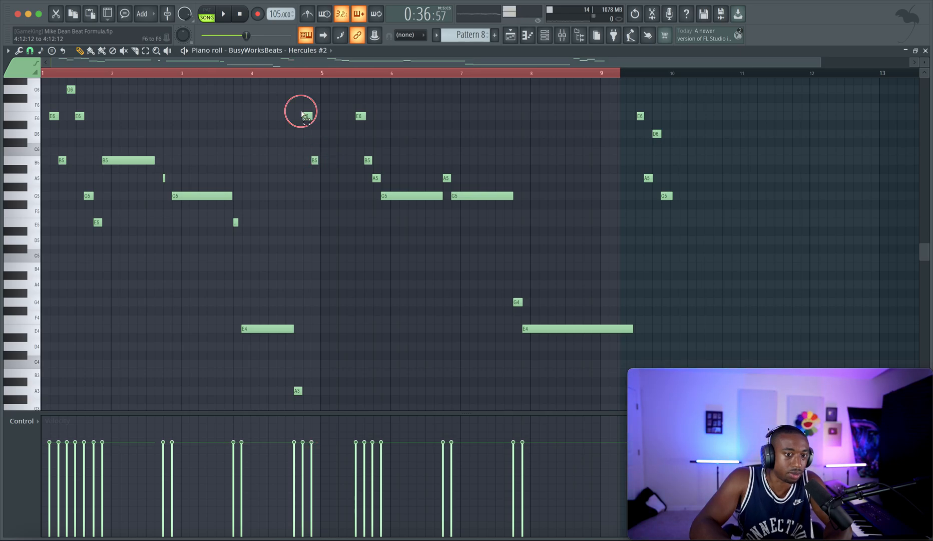
pyautogui.press('space')
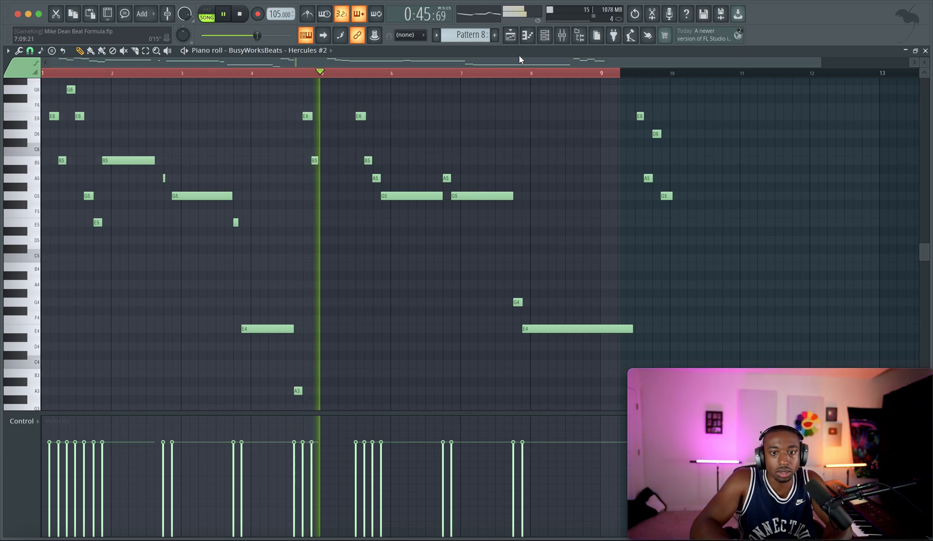
# Set the second Harmony clip's gain to -3.3 dB and the third and fourth Bass clips' gain to 1.6 dB in the playlist
pyautogui.press('F5')
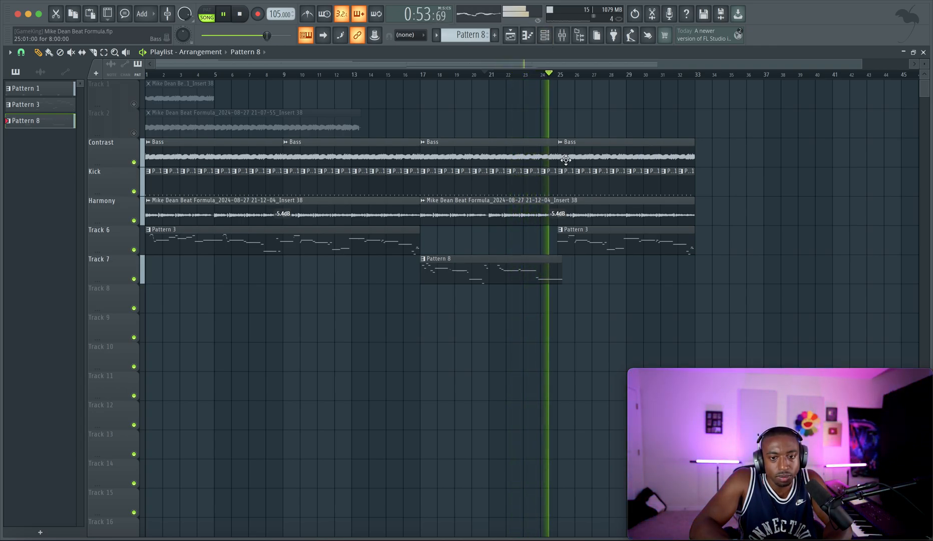
pyautogui.scroll(-1, 562, 156)
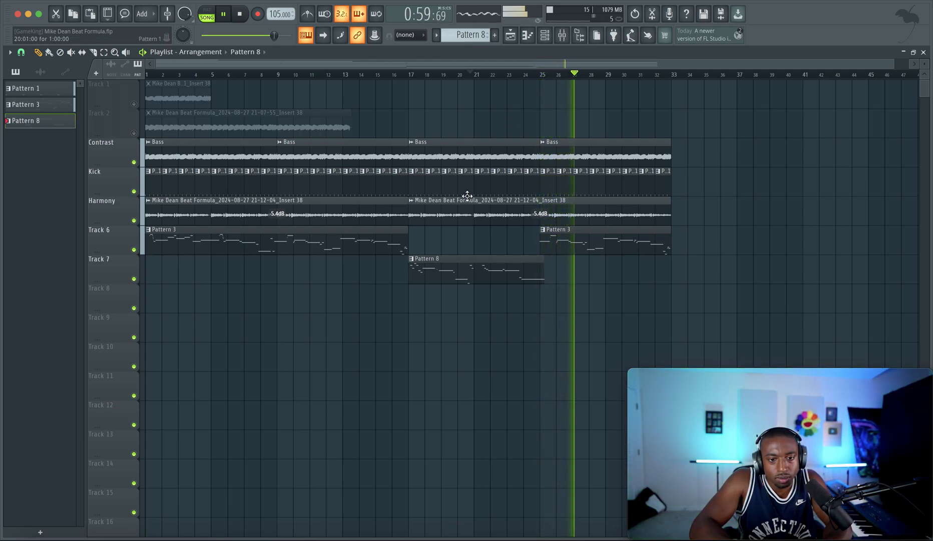
pyautogui.moveTo(539, 224); pyautogui.dragTo(540, 219)
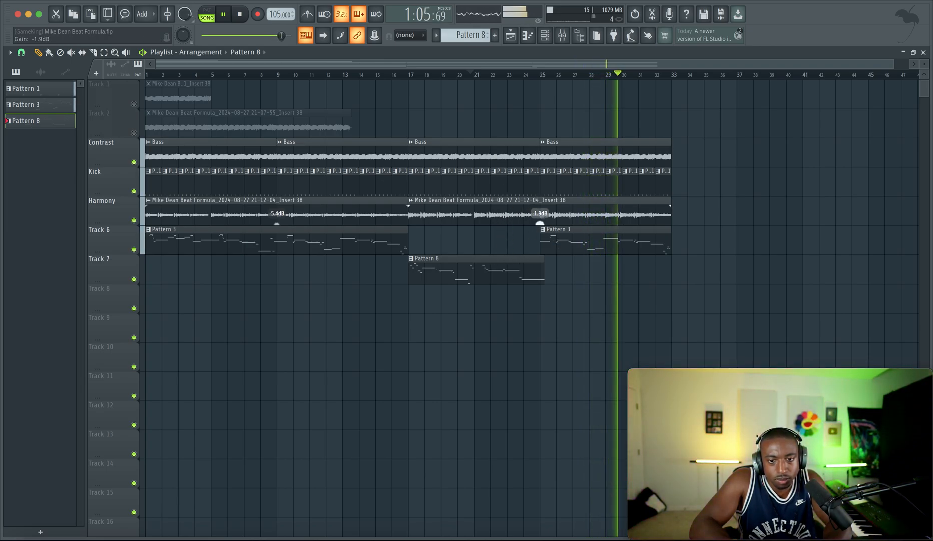
pyautogui.moveTo(540, 223); pyautogui.dragTo(540, 227)
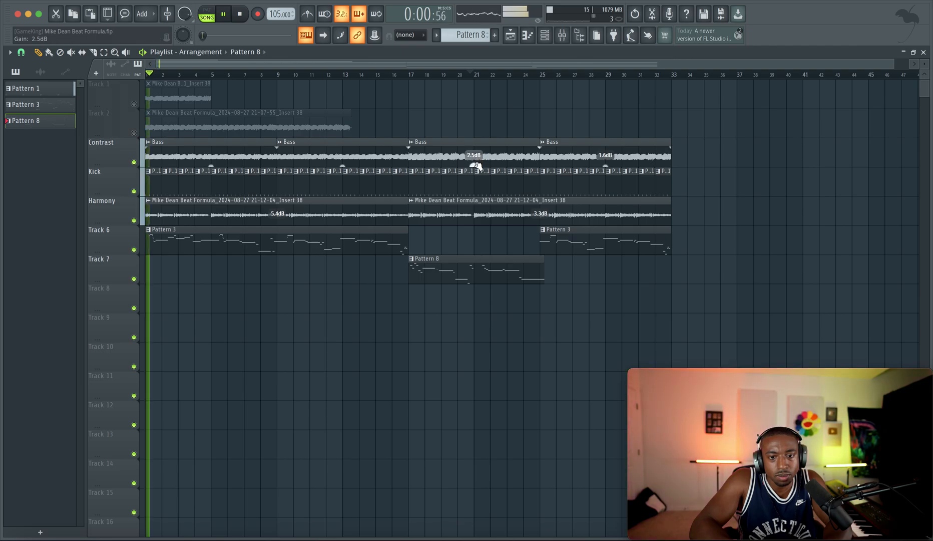
pyautogui.moveTo(474, 165); pyautogui.dragTo(474, 168)
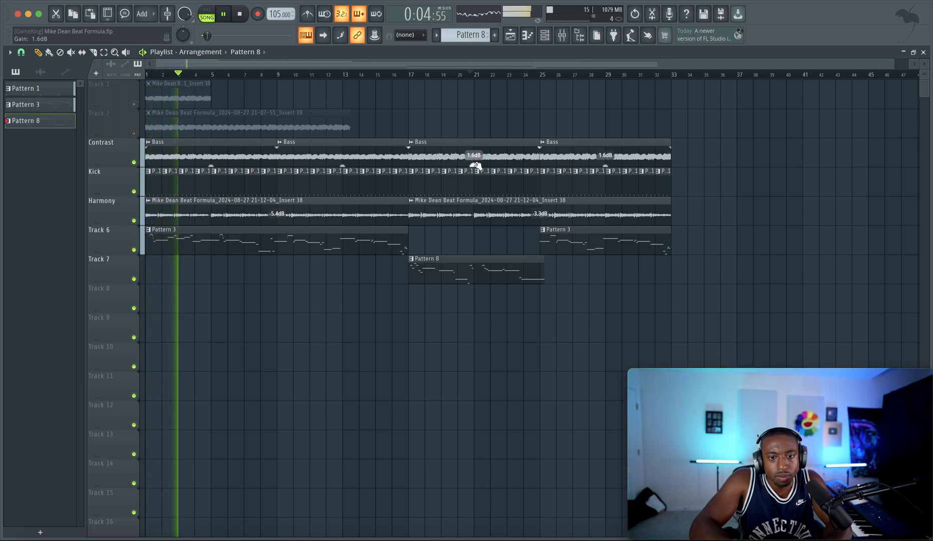
# Listen to the second section of the arrangement, bring up the mixer to watch the levels, and stop playback
pyautogui.scroll(-2, 489, 115)
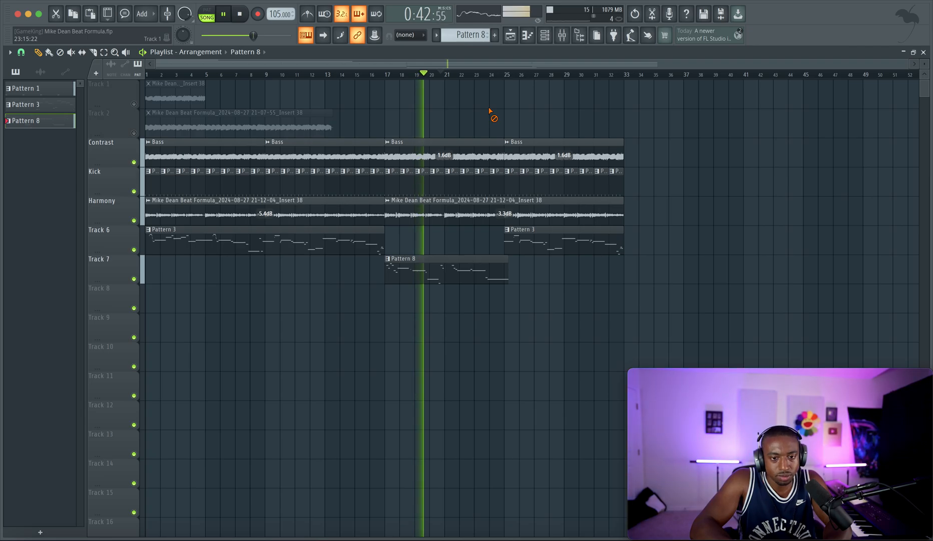
pyautogui.click(563, 37)
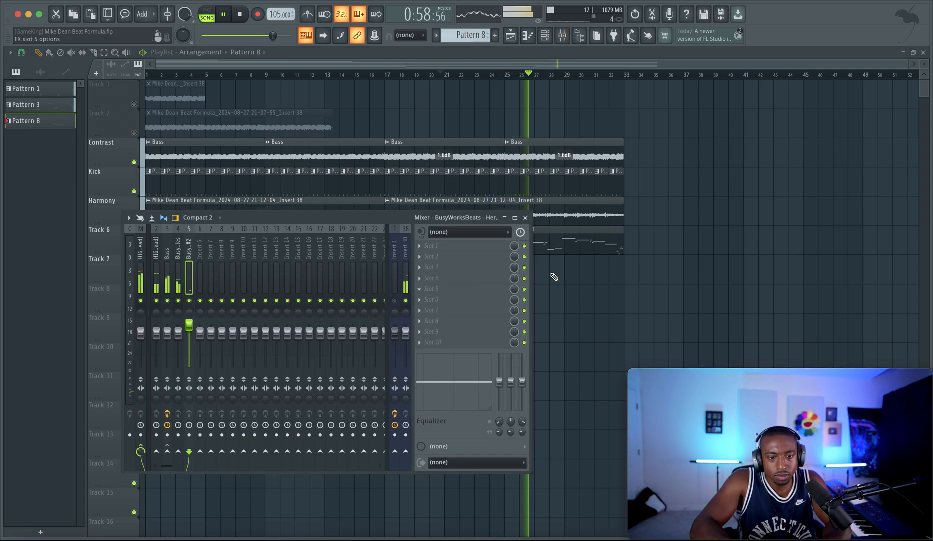
pyautogui.press('F9')
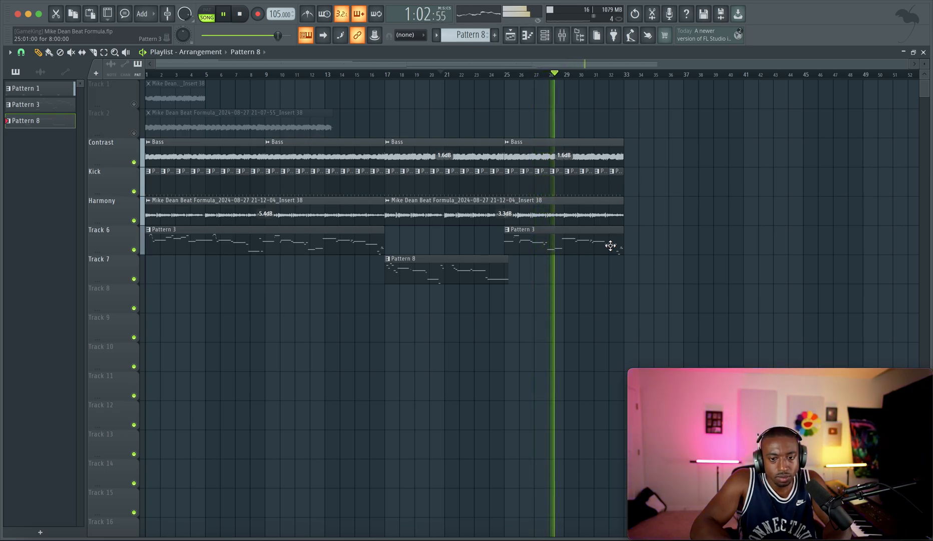
pyautogui.press('F9')
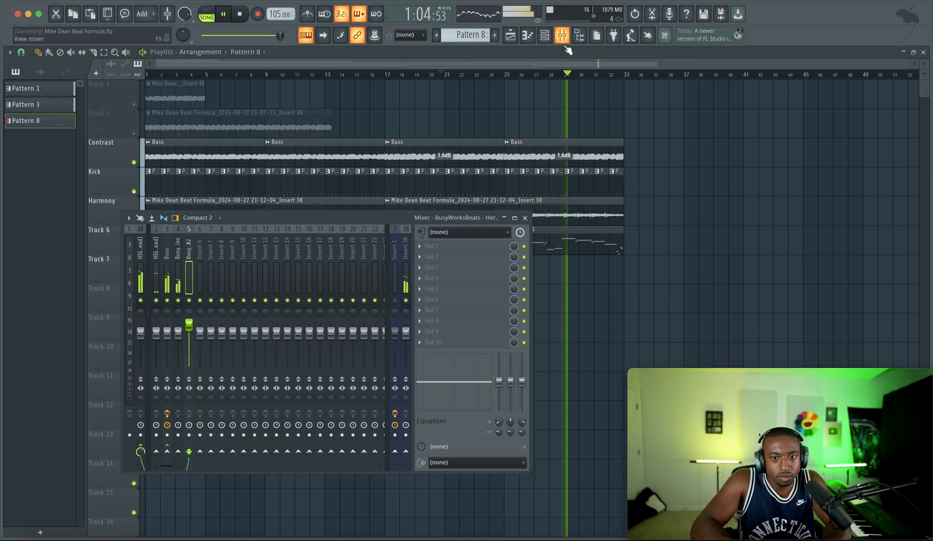
pyautogui.press('space')
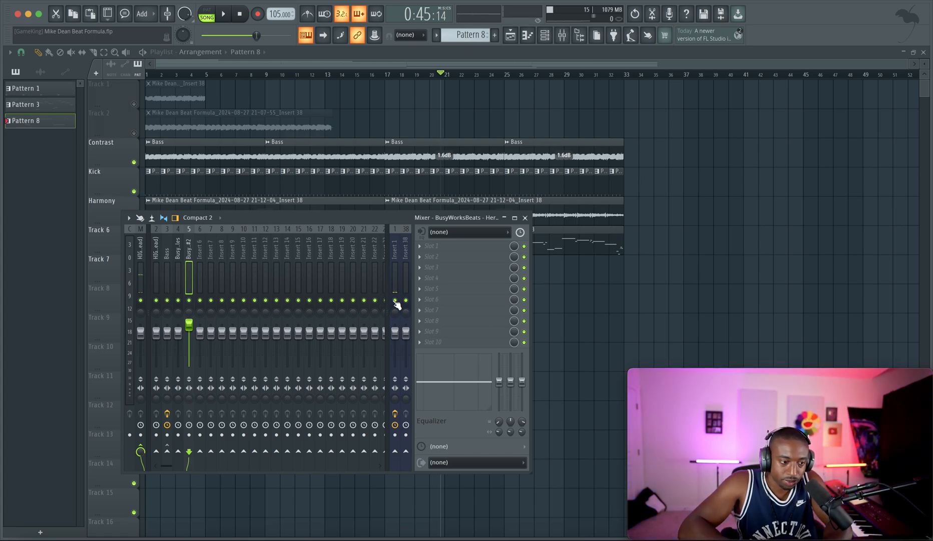
# Load Vocodex into the first effect slot of Insert 38 and place its window beside the mixer
pyautogui.click(407, 289)
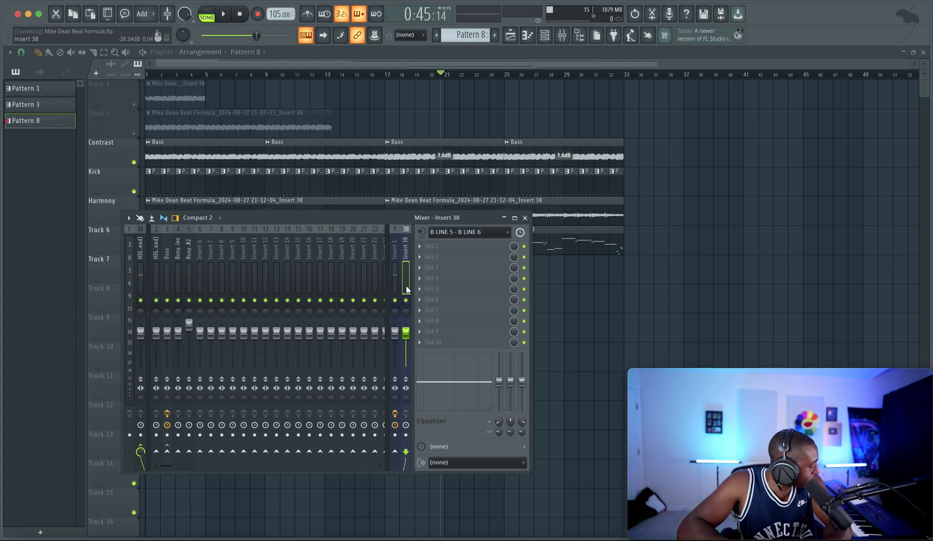
pyautogui.click(394, 284)
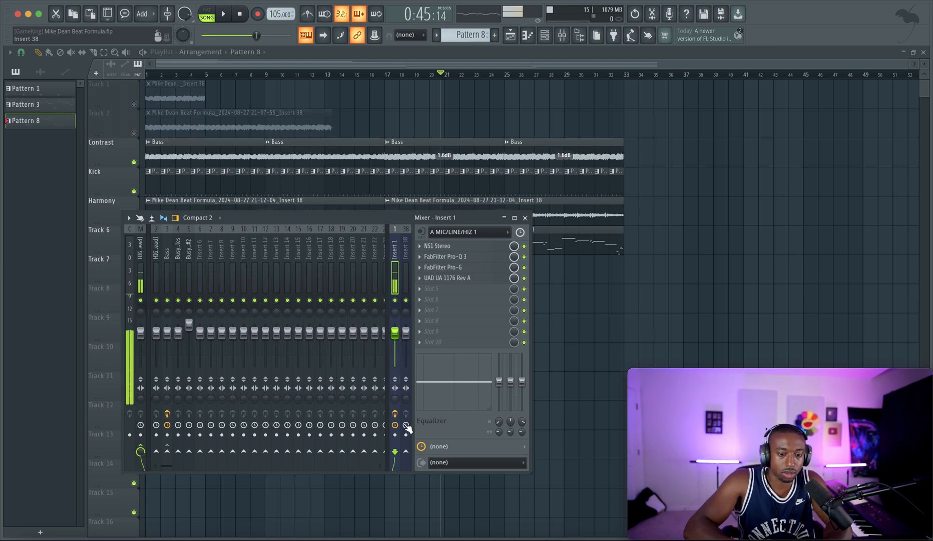
pyautogui.click(404, 276)
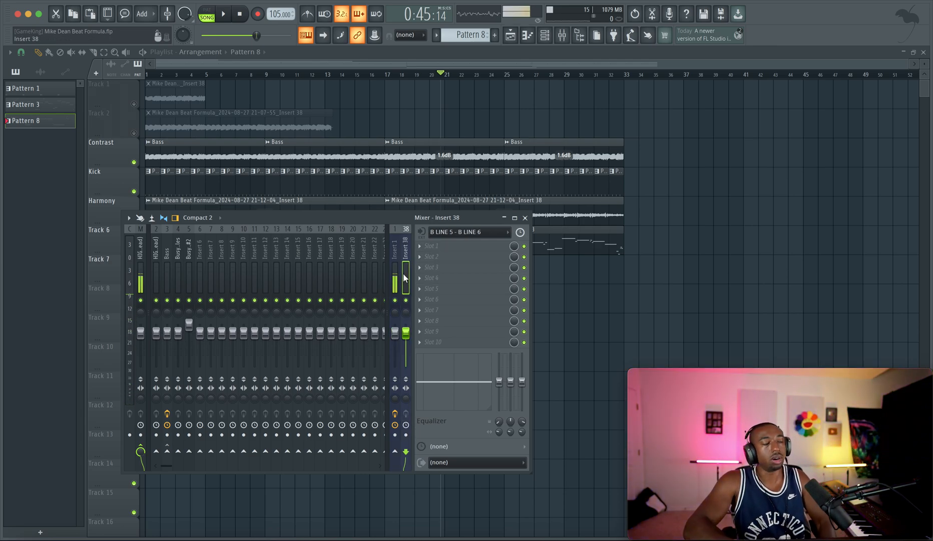
pyautogui.click(452, 266)
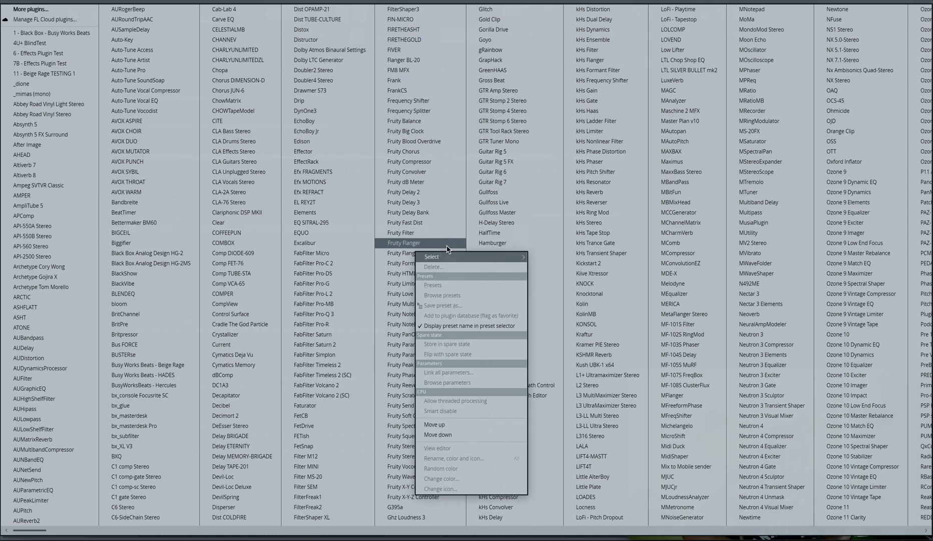
pyautogui.scroll(-10, 447, 249)
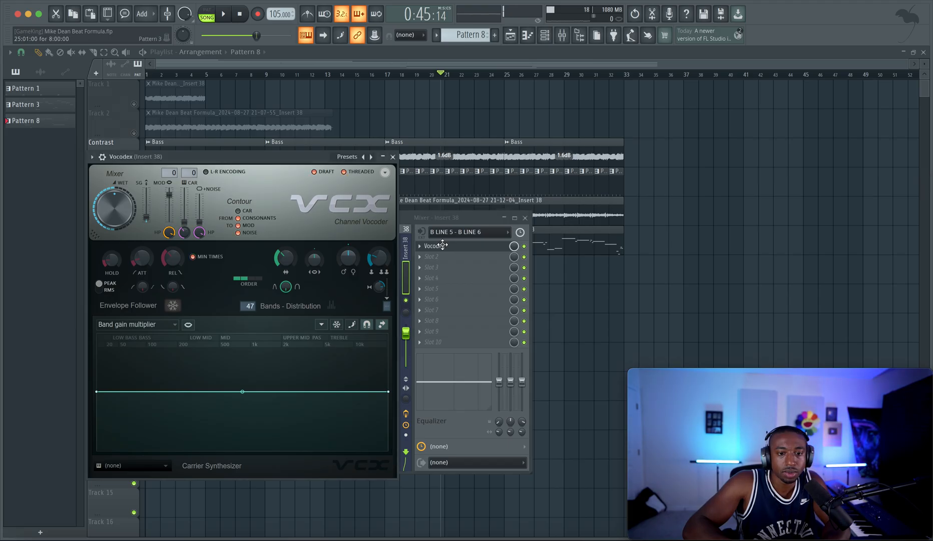
pyautogui.moveTo(301, 154); pyautogui.dragTo(690, 107)
pyautogui.moveTo(404, 218); pyautogui.dragTo(328, 178)
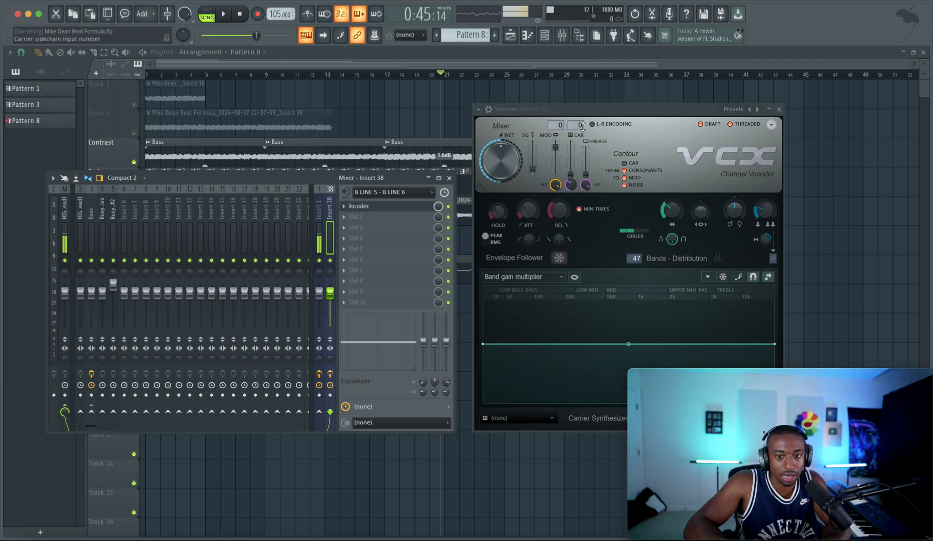
# Sidechain Insert 1 to Insert 38 and set Vocodex's modulator sidechain input to Insert 1
pyautogui.click(319, 281)
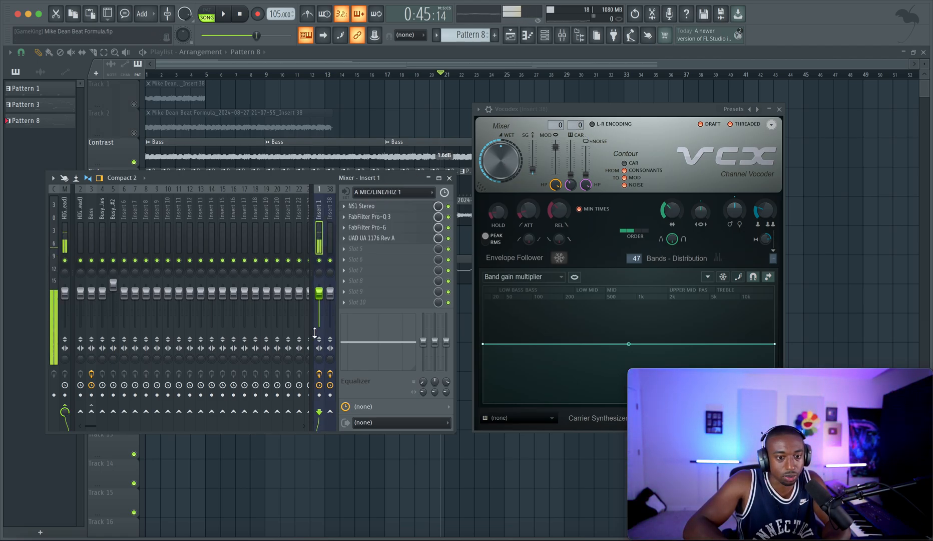
pyautogui.rightClick(332, 413)
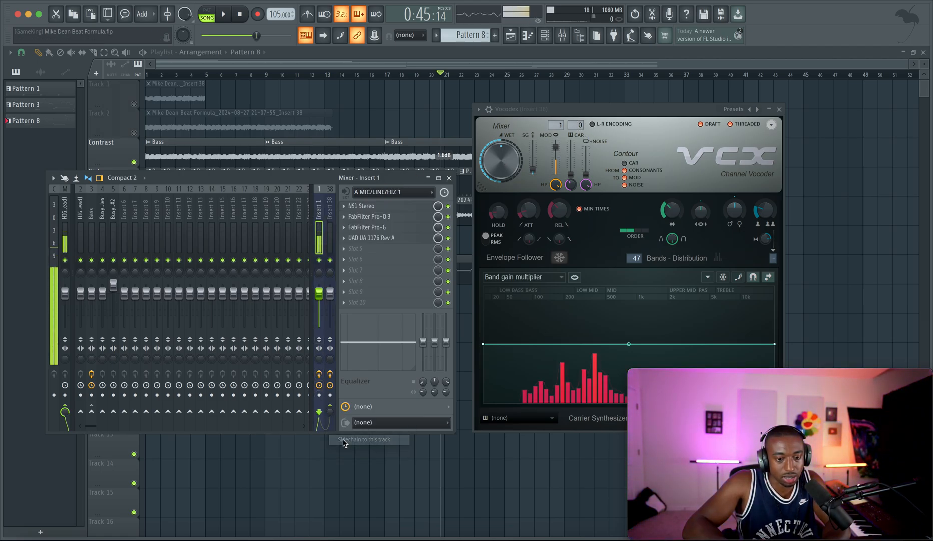
pyautogui.click(366, 441)
pyautogui.click(575, 126)
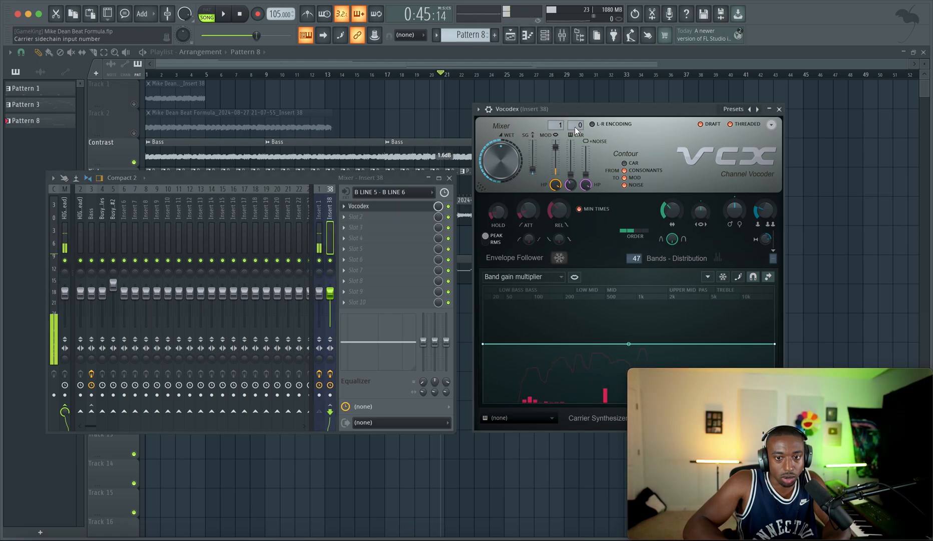
pyautogui.rightClick(557, 125)
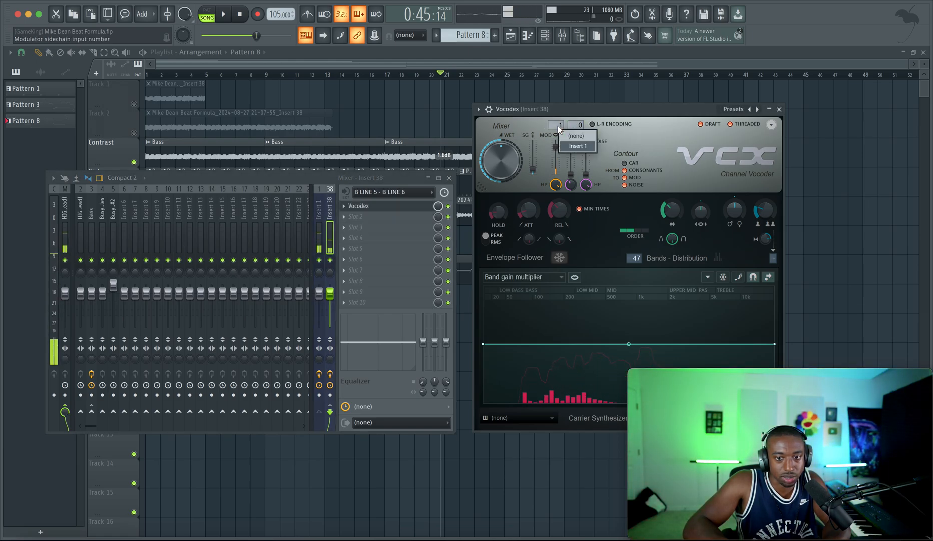
pyautogui.click(558, 126)
pyautogui.rightClick(557, 125)
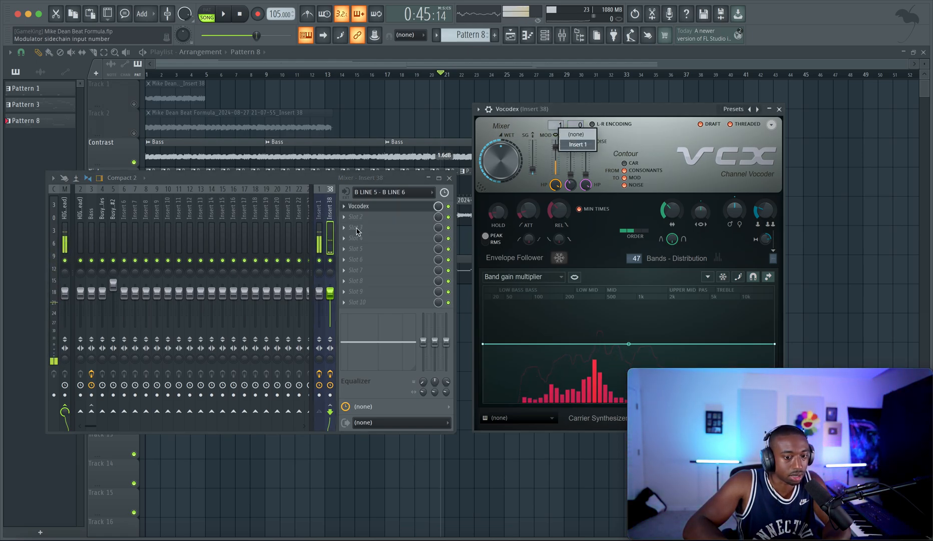
pyautogui.click(328, 237)
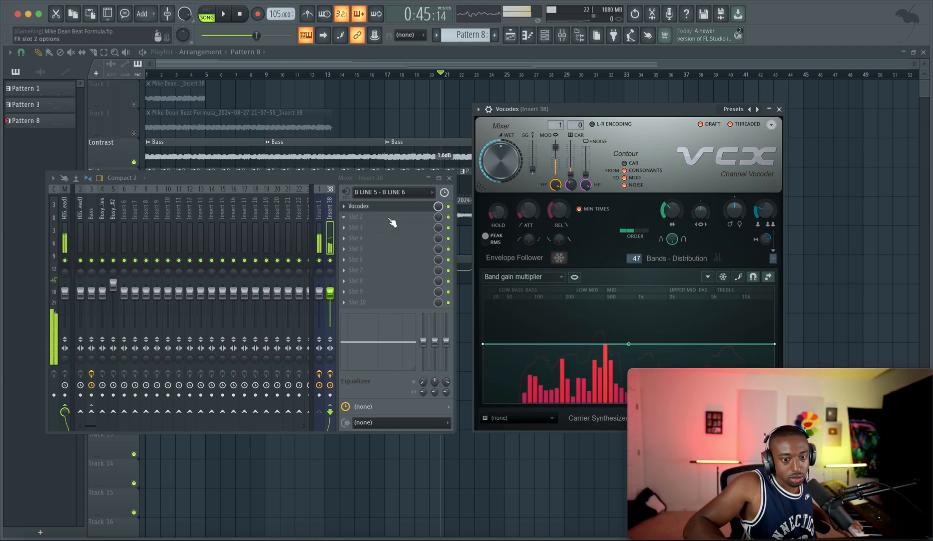
# Return playback to the song start and play the arrangement with the mixer open to audition the Insert 38 signal
pyautogui.click(321, 260)
pyautogui.rightClick(827, 169)
pyautogui.press('space')
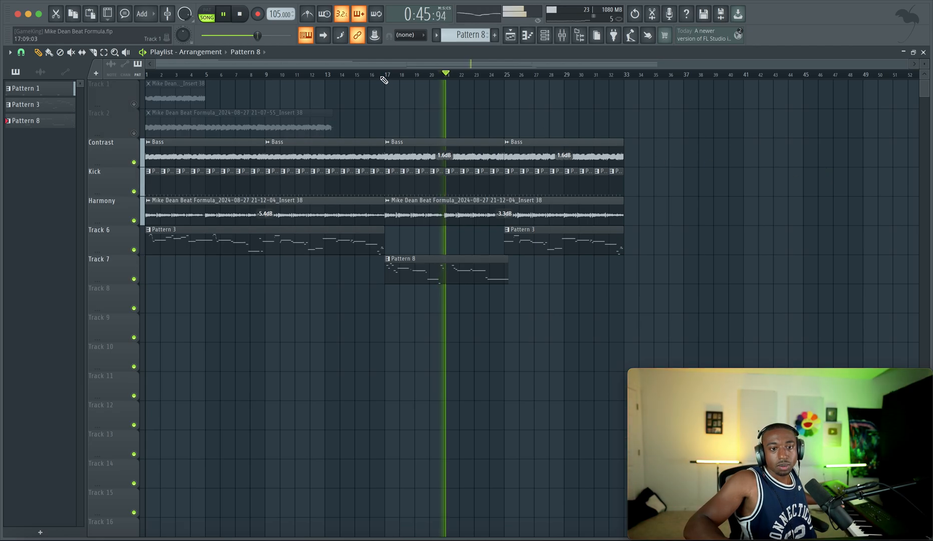
pyautogui.click(240, 14)
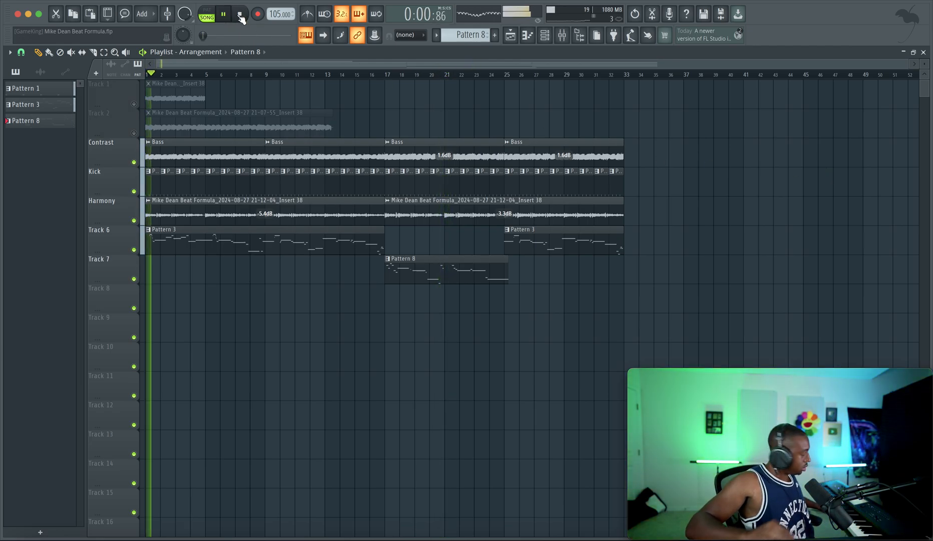
pyautogui.click(240, 14)
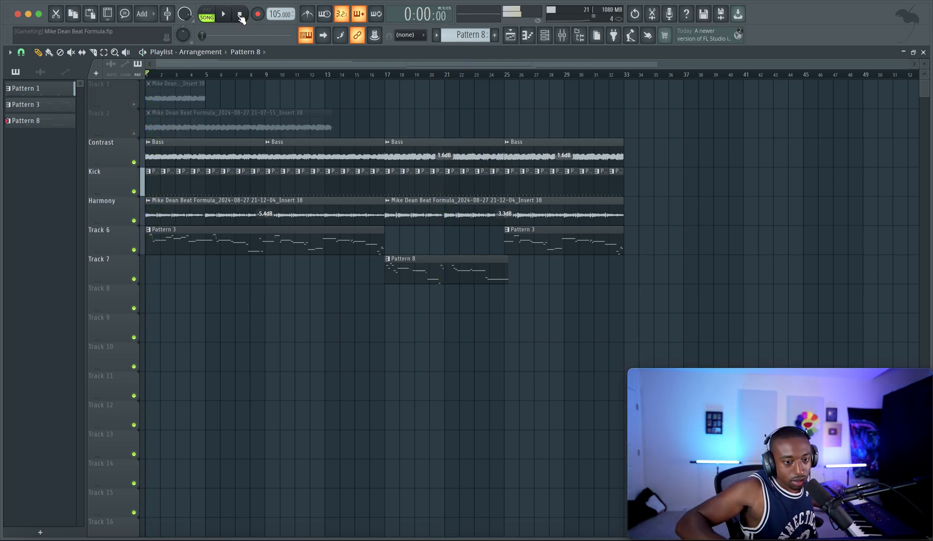
pyautogui.click(562, 34)
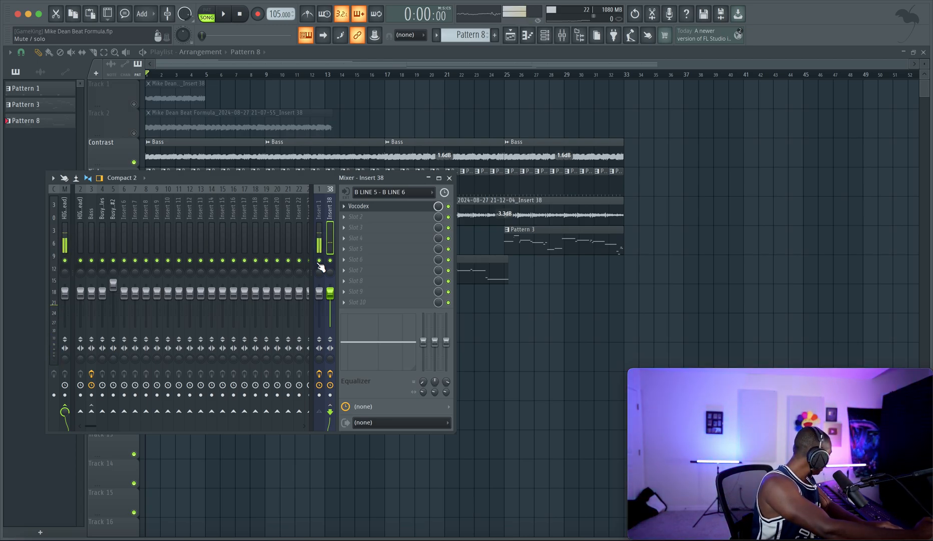
pyautogui.press('space')
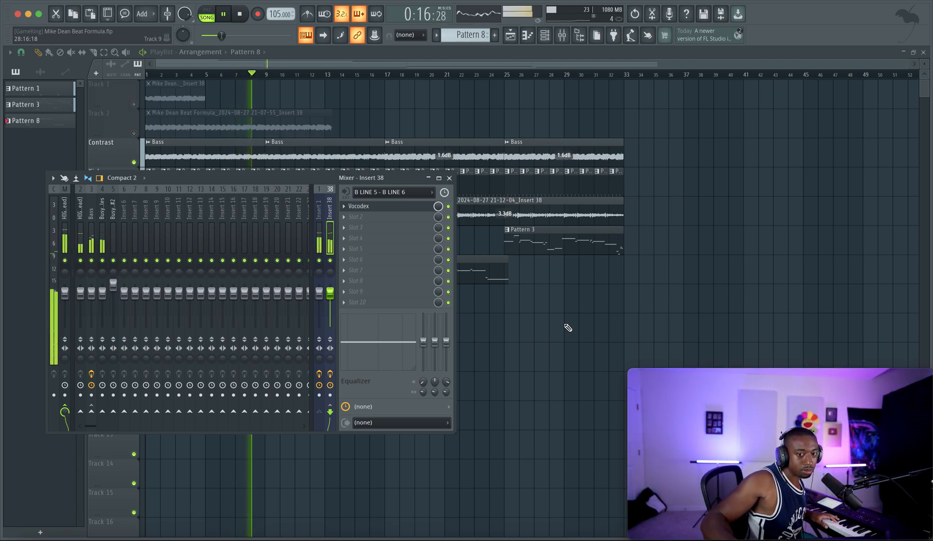
# Route the Harmony audio clip to mixer track 6 and check the Bass clip's channel settings
pyautogui.press('F9')
pyautogui.doubleClick(309, 204)
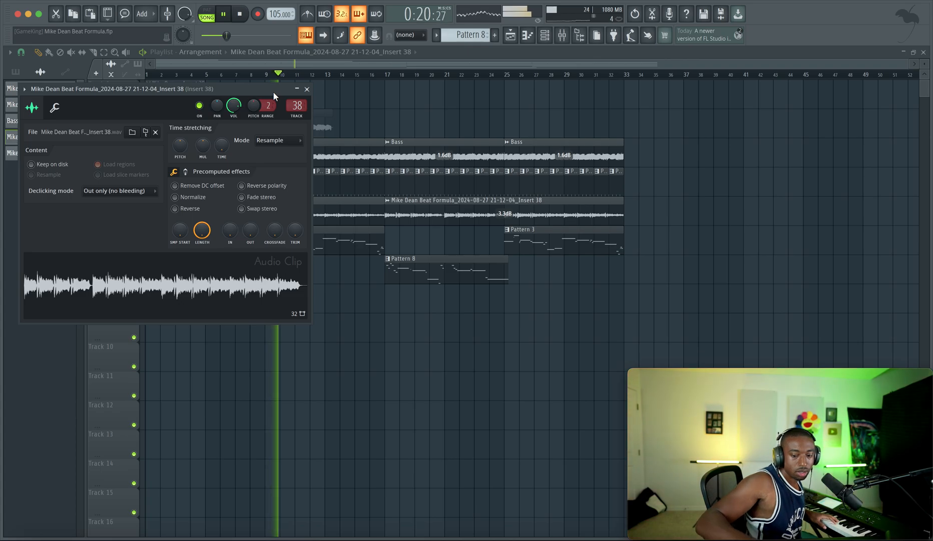
pyautogui.press('F9')
pyautogui.press('F12')
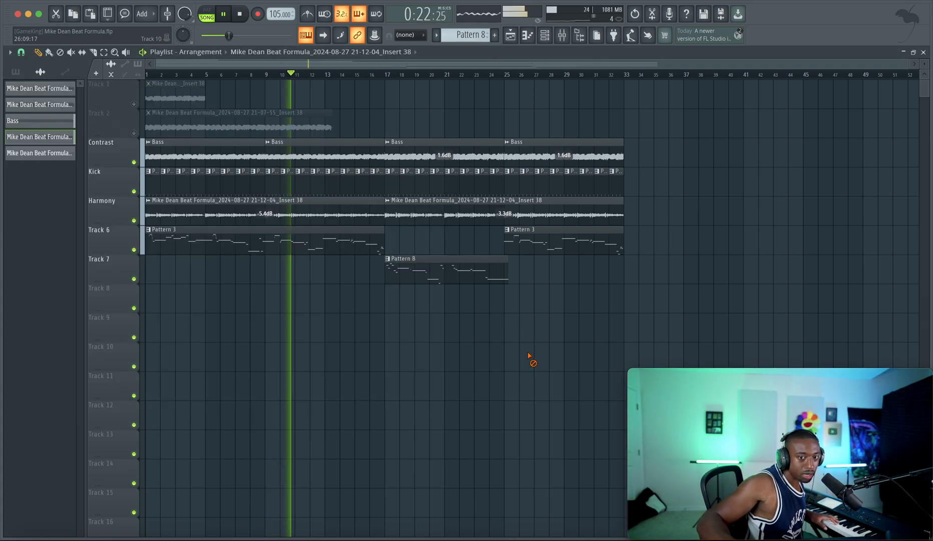
pyautogui.doubleClick(294, 155)
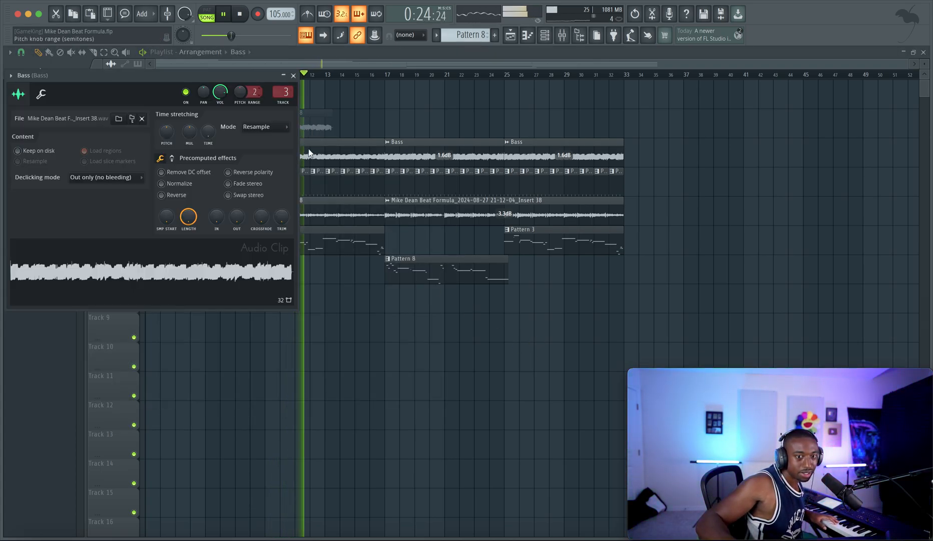
pyautogui.press('space')
pyautogui.press('Escape')
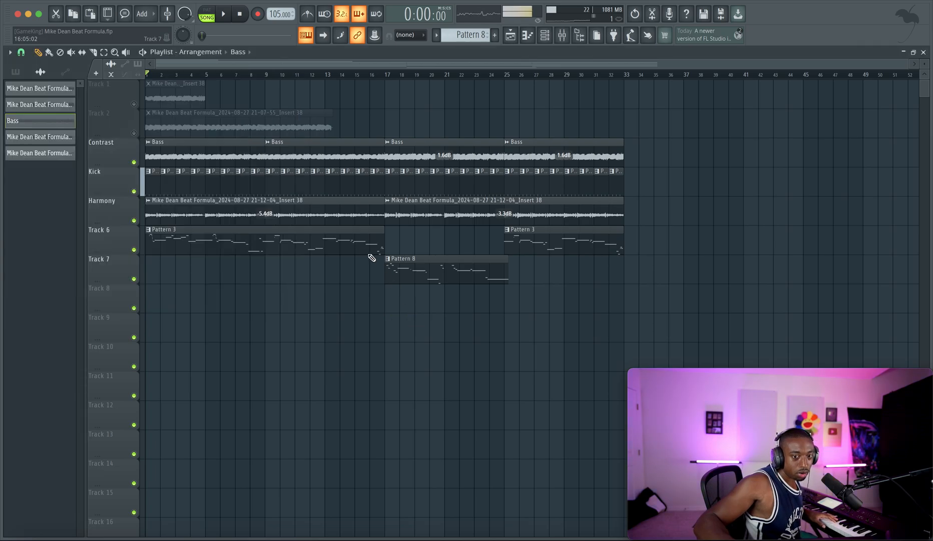
# Copy the first section's Bass, Kick and Harmony clips from bars 1 to 17 to bar 33
pyautogui.doubleClick(333, 235)
pyautogui.click(513, 36)
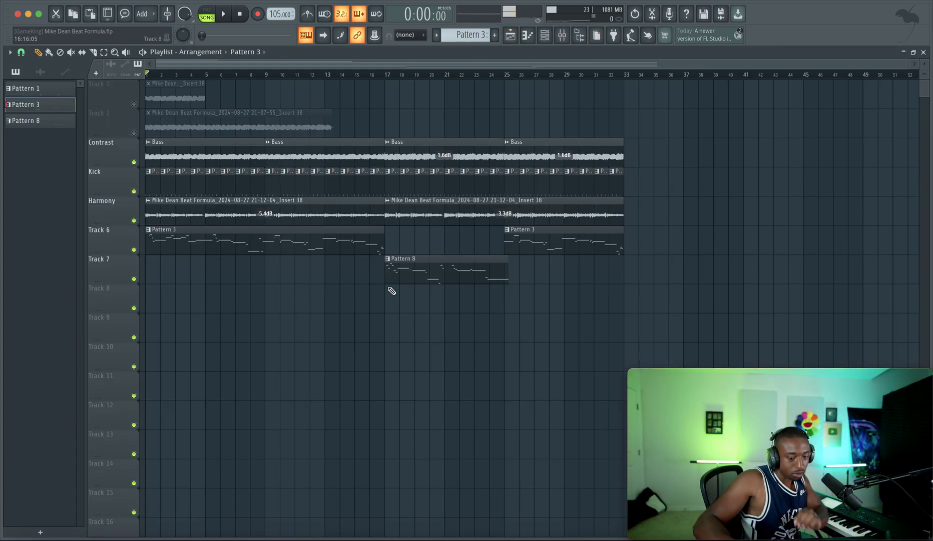
pyautogui.moveTo(384, 205); pyautogui.dragTo(150, 180)
pyautogui.hotkey('ctrl', 'z')
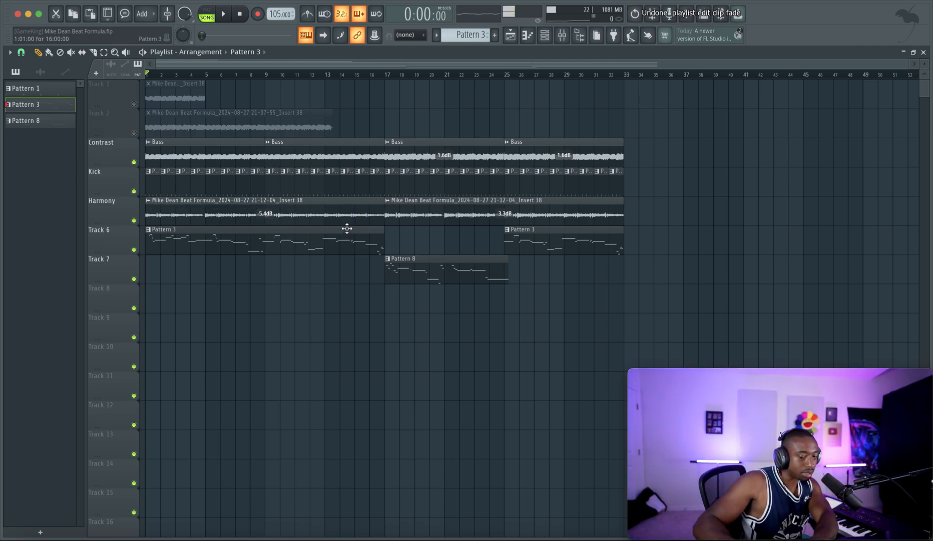
pyautogui.moveTo(382, 216); pyautogui.dragTo(662, 158)
pyautogui.click(661, 268)
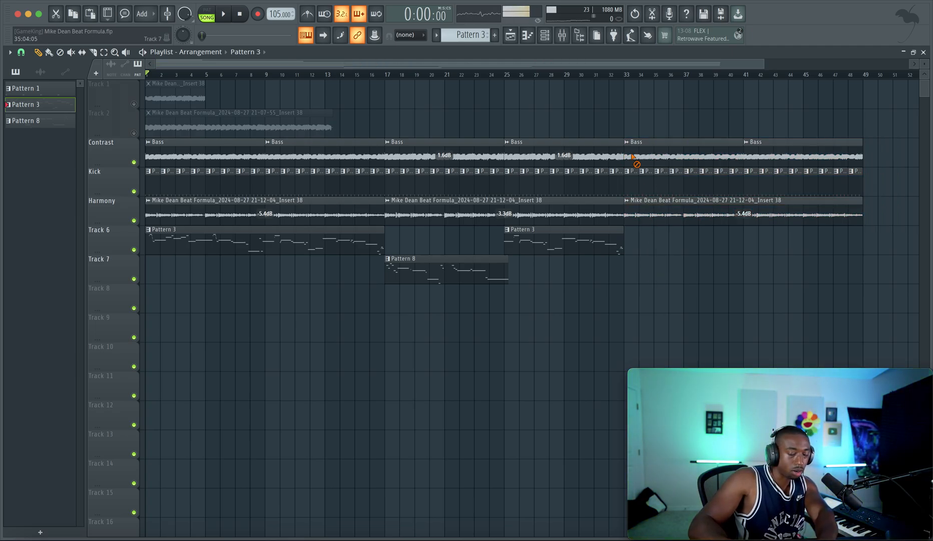
# Move the playback position to bar 33 and set the playlist time selection to bars 33 to 49
pyautogui.click(626, 76)
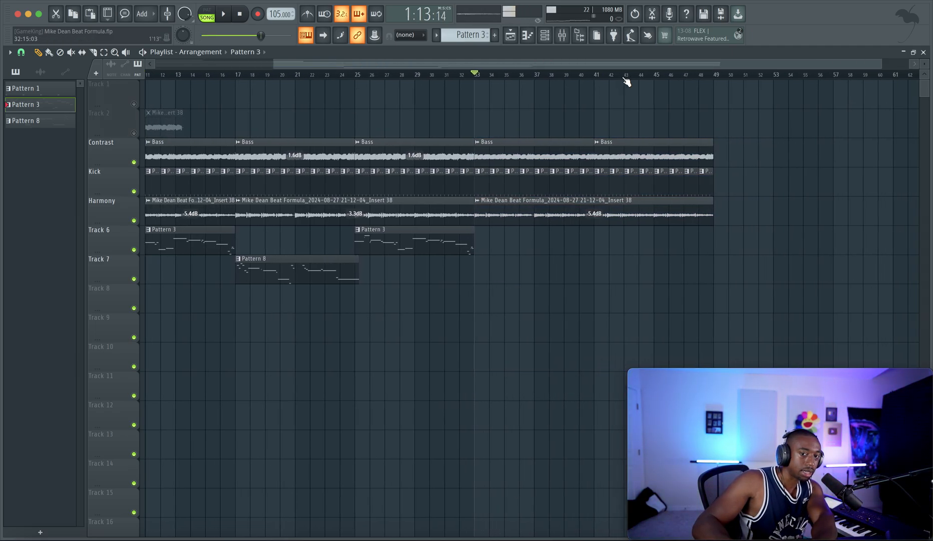
pyautogui.press('space')
pyautogui.press('space')
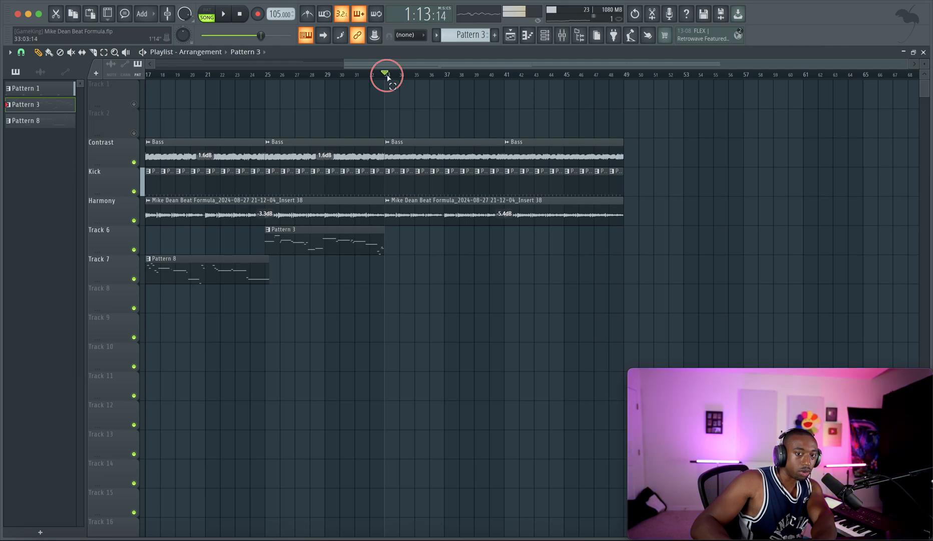
pyautogui.moveTo(388, 78); pyautogui.dragTo(633, 91)
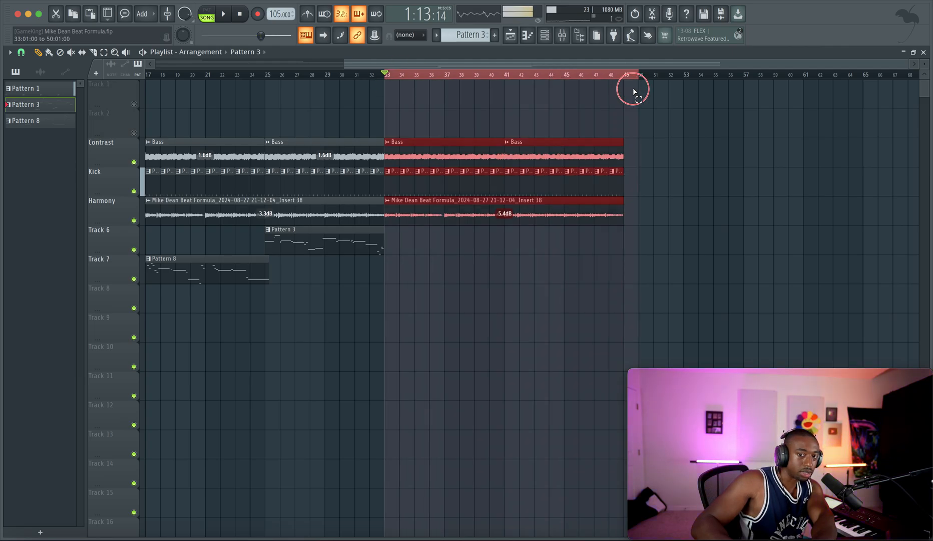
# Mute Insert 1 in the mixer, play the selected section from bar 33, and select Insert 38
pyautogui.click(561, 35)
pyautogui.click(318, 235)
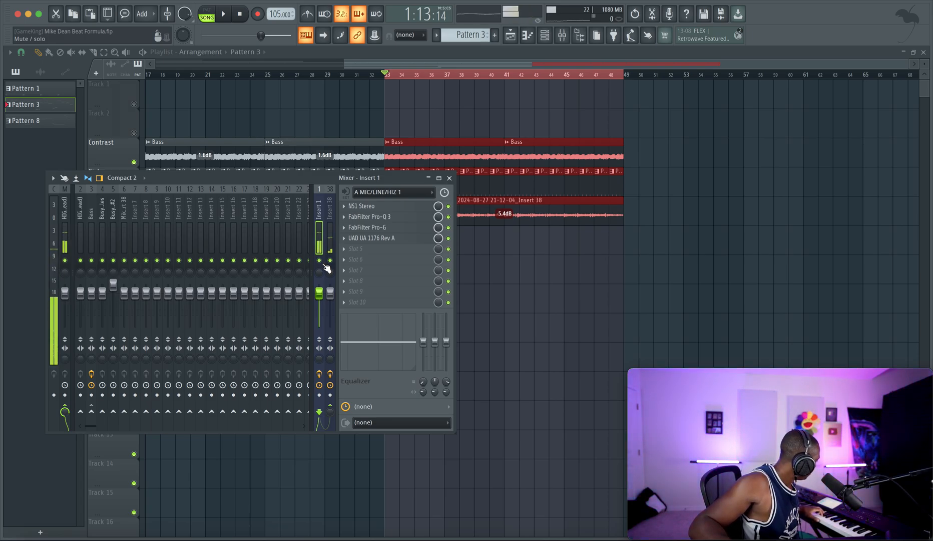
pyautogui.click(326, 265)
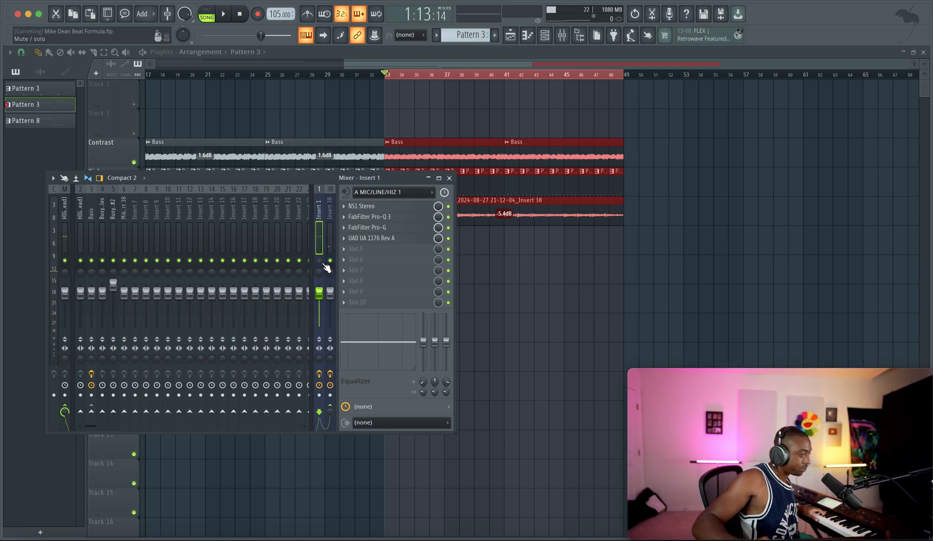
pyautogui.press('space')
pyautogui.click(330, 330)
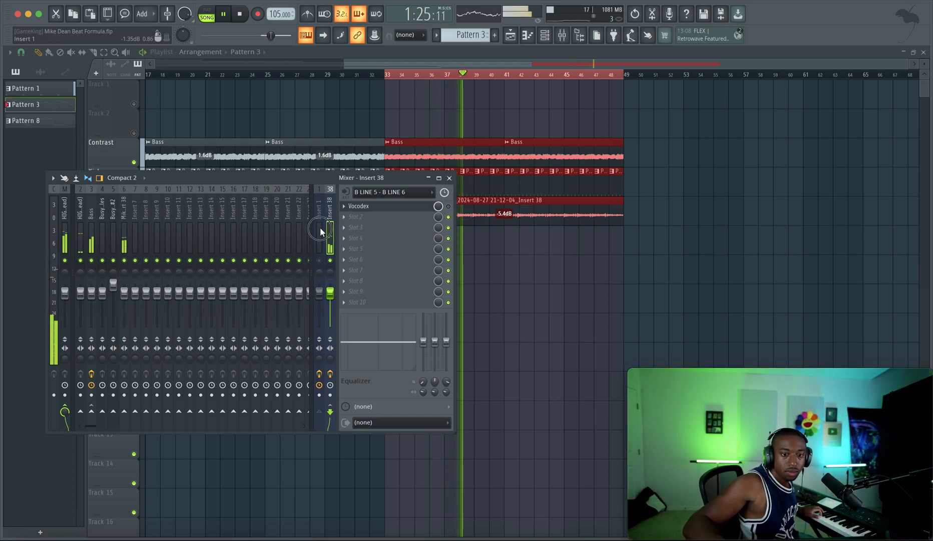
# Unmute Insert 1, stop playback, and arm Insert 38 for disk recording
pyautogui.click(320, 261)
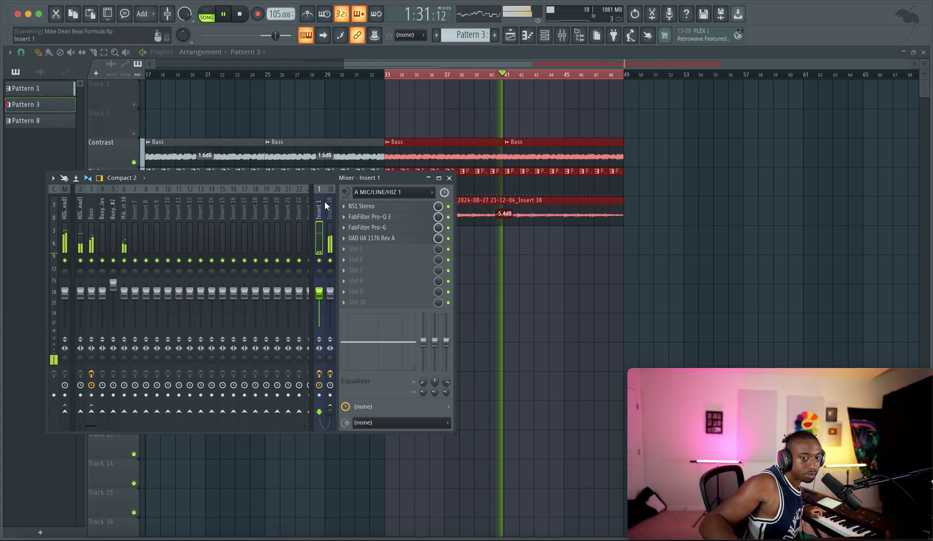
pyautogui.click(330, 224)
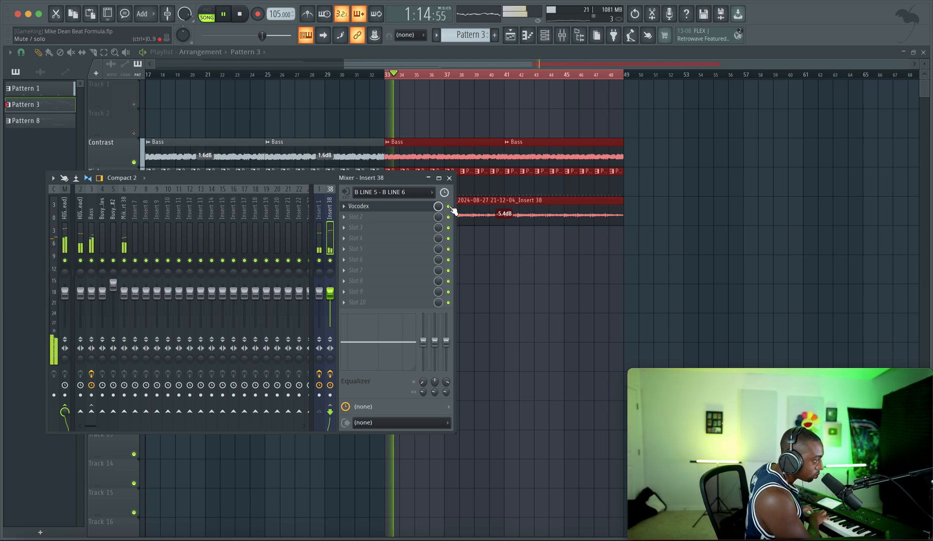
pyautogui.press('space')
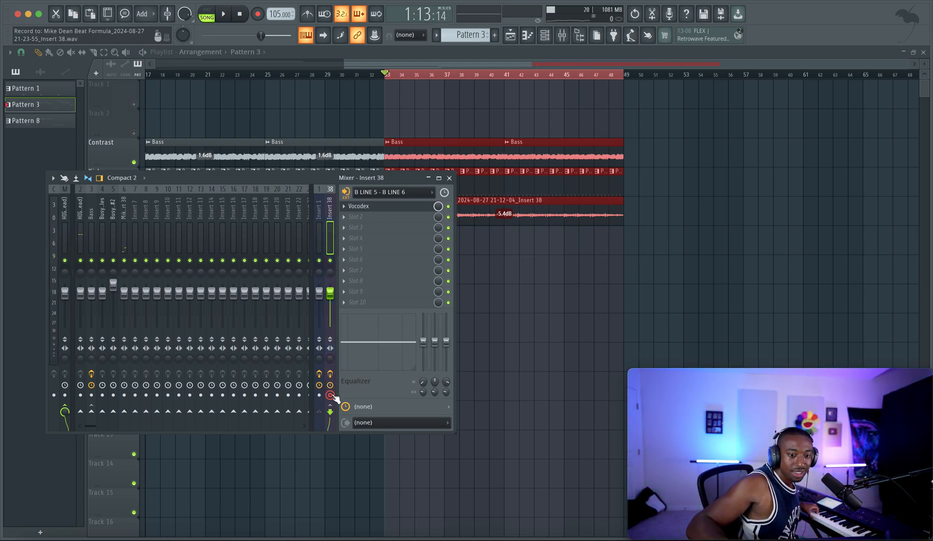
pyautogui.click(524, 287)
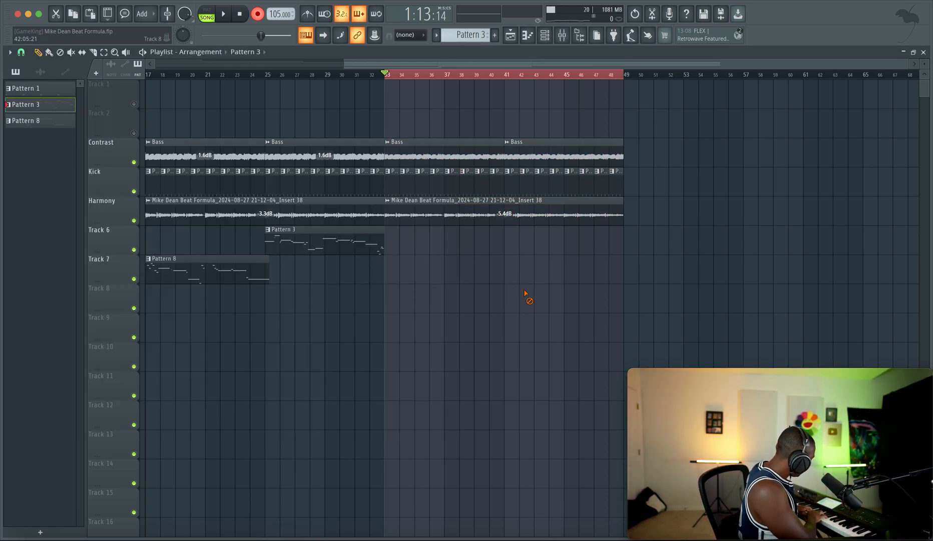
pyautogui.press('space')
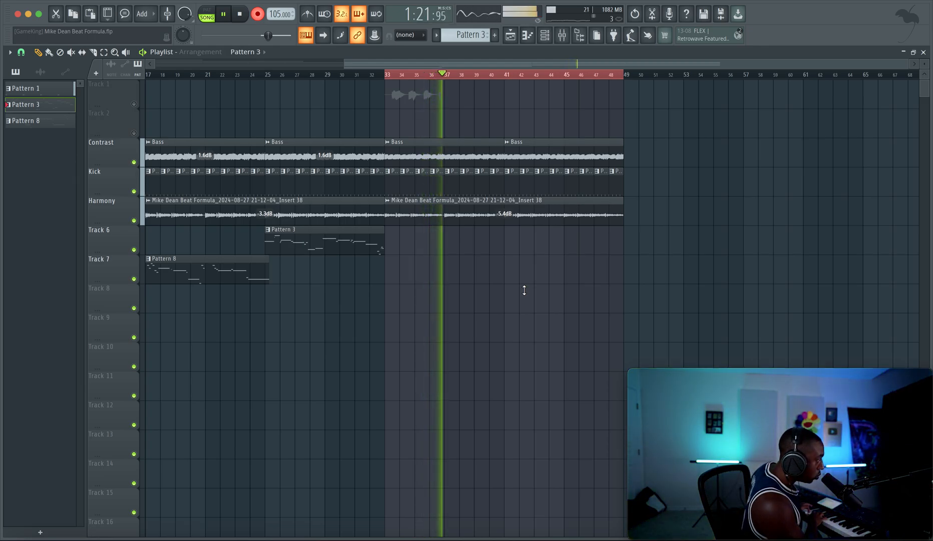
pyautogui.press('space')
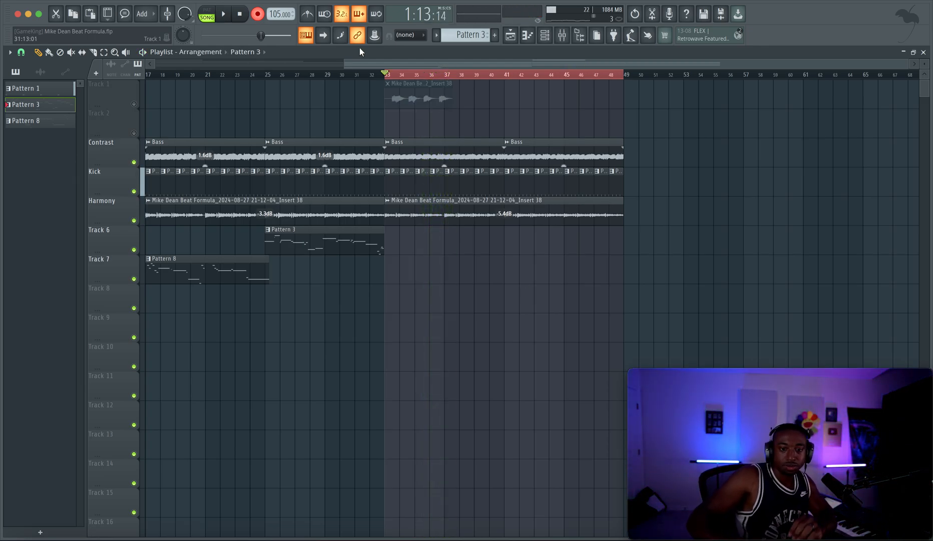
pyautogui.rightClick(425, 98)
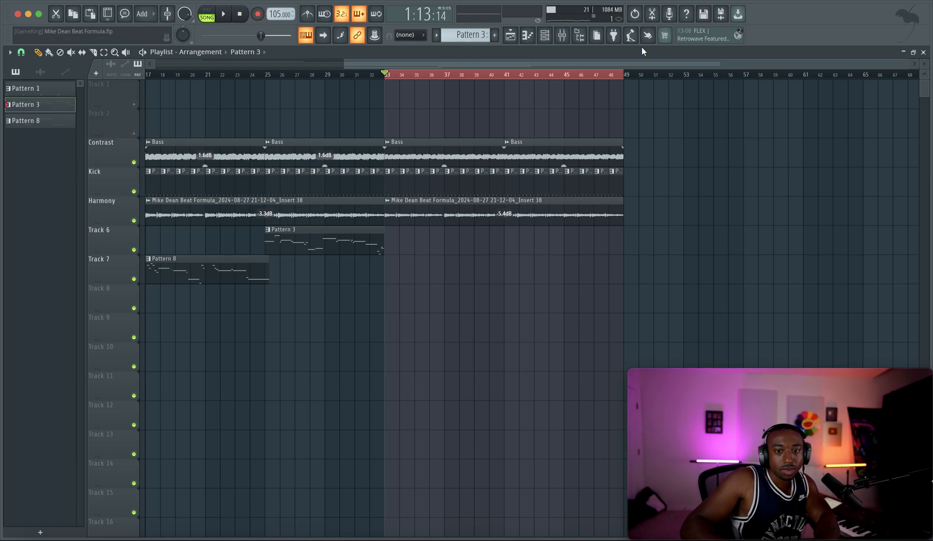
# Route Insert 1 to the master track to monitor the microphone, check Insert 38, and remove that routing again
pyautogui.click(562, 34)
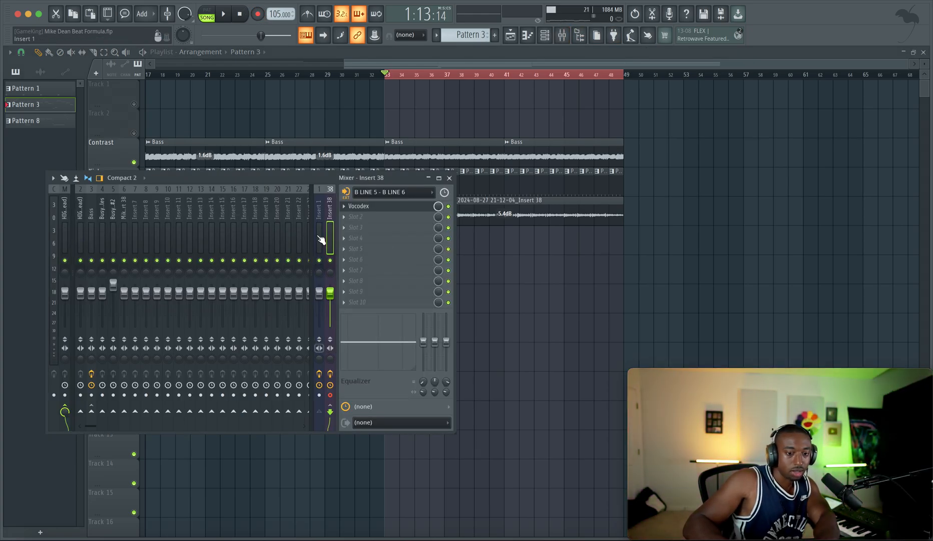
pyautogui.click(321, 241)
pyautogui.click(65, 413)
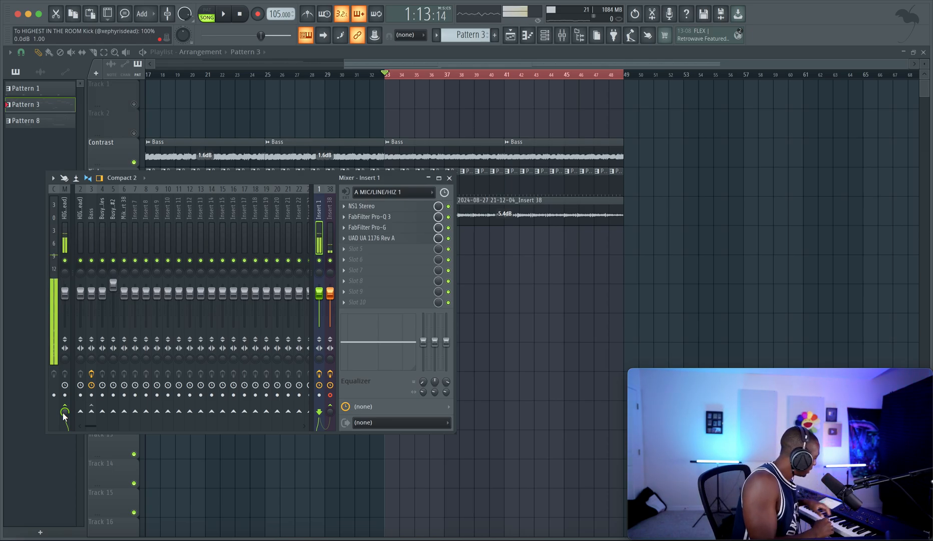
pyautogui.click(330, 238)
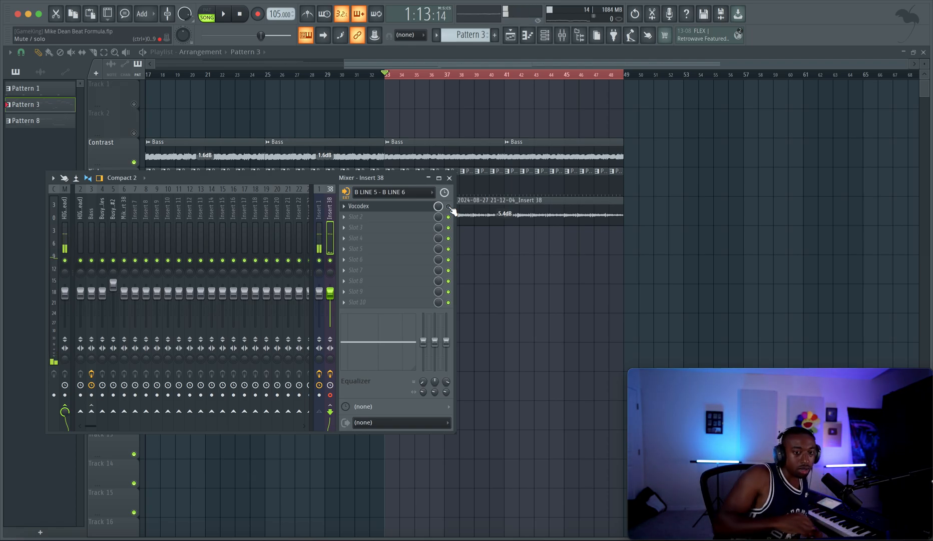
pyautogui.click(324, 237)
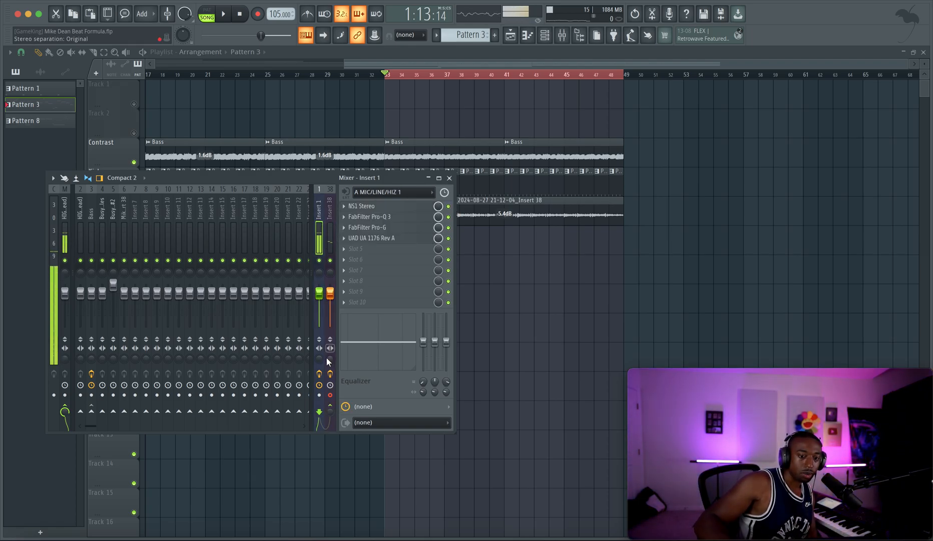
pyautogui.click(65, 411)
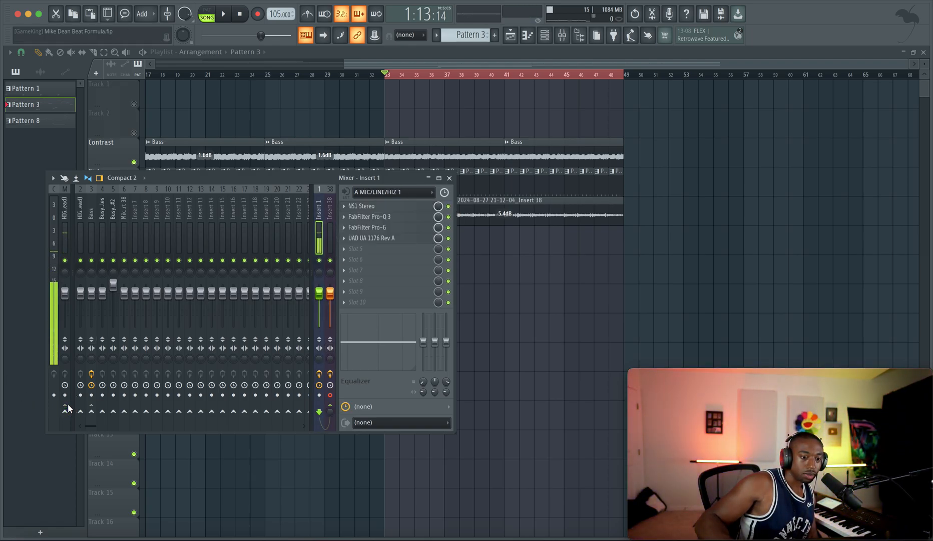
# Enable song recording with Insert 38 selected and record a full take from bar 33 to bar 49
pyautogui.click(331, 205)
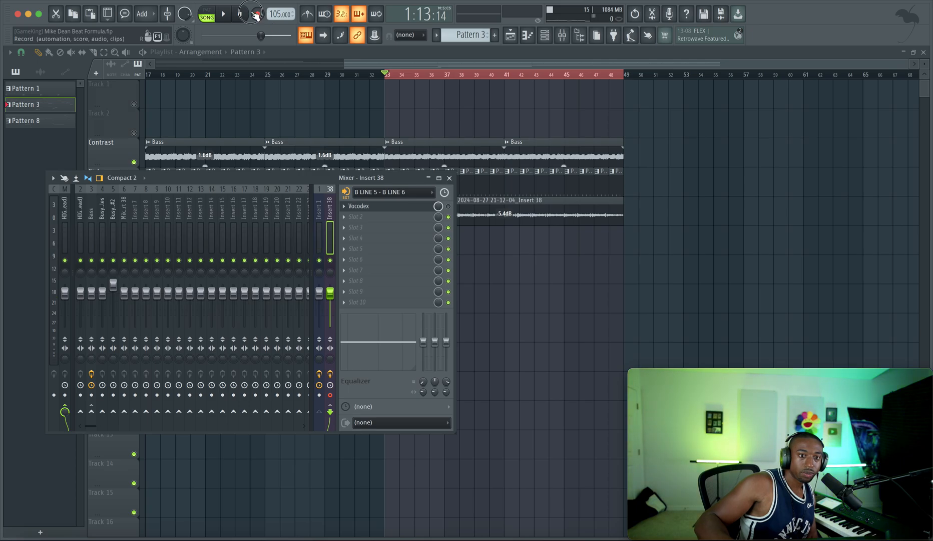
pyautogui.press('F9')
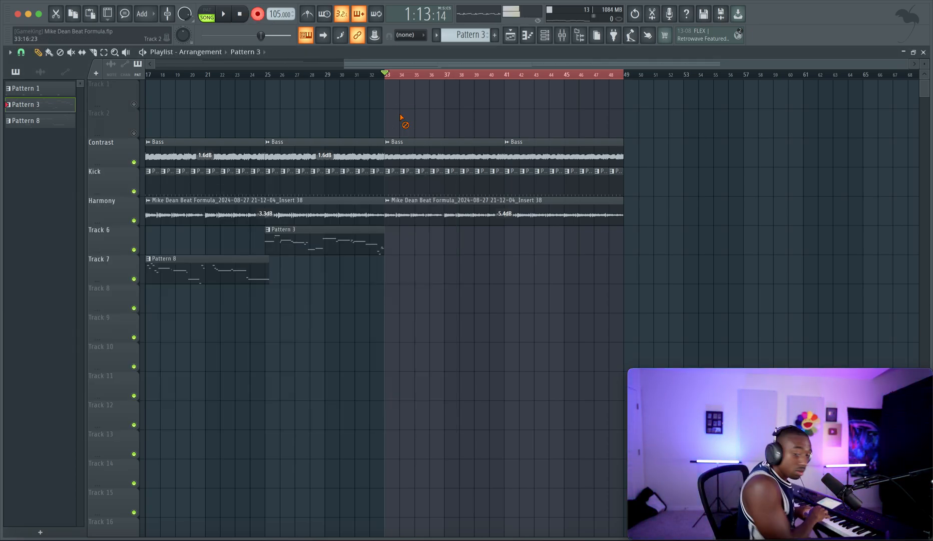
pyautogui.click(562, 31)
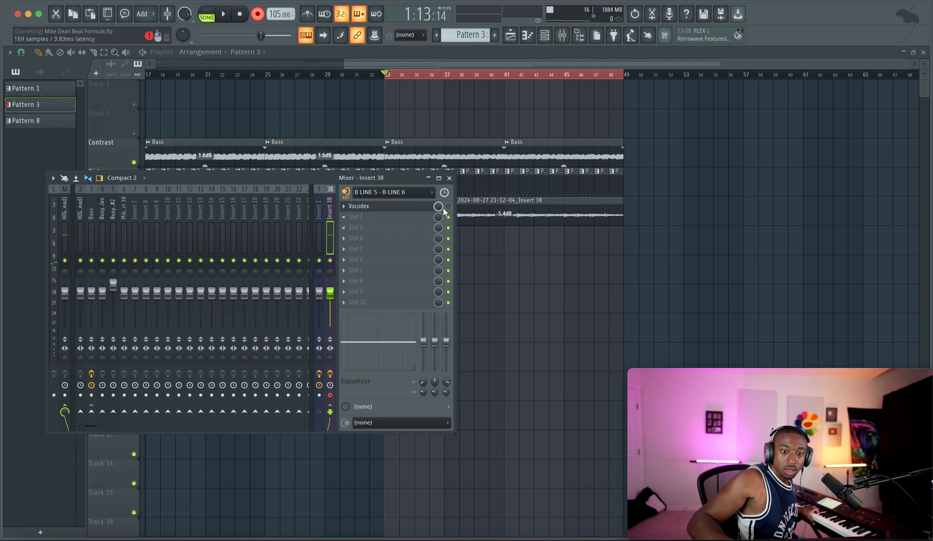
pyautogui.press('F9')
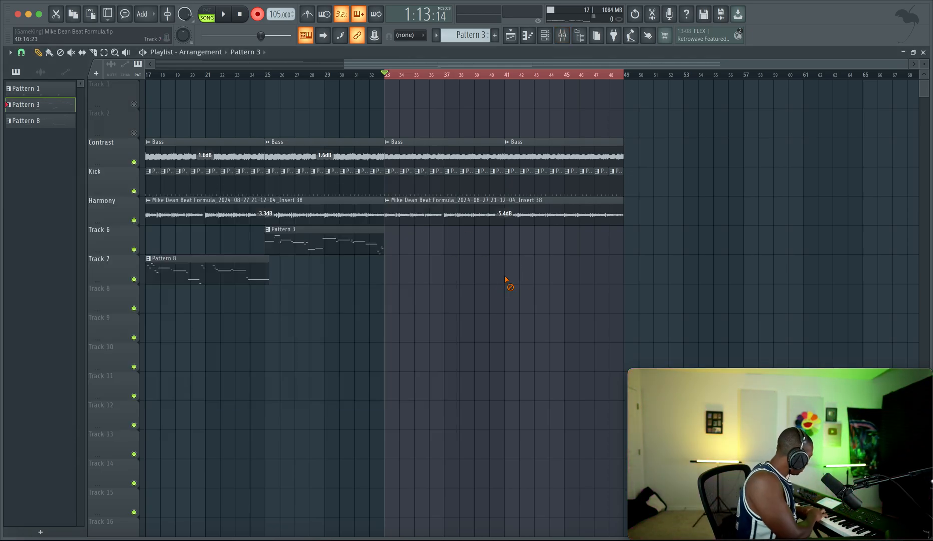
pyautogui.press('space')
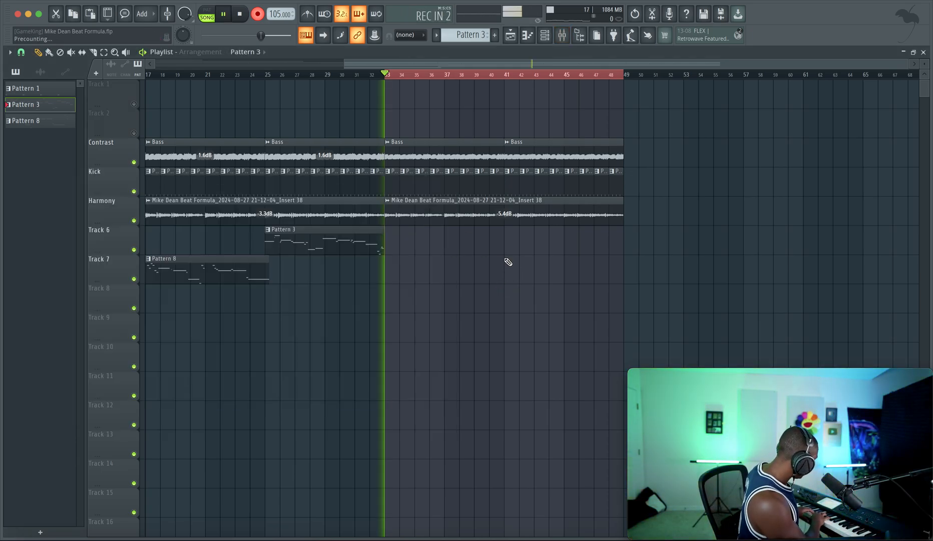
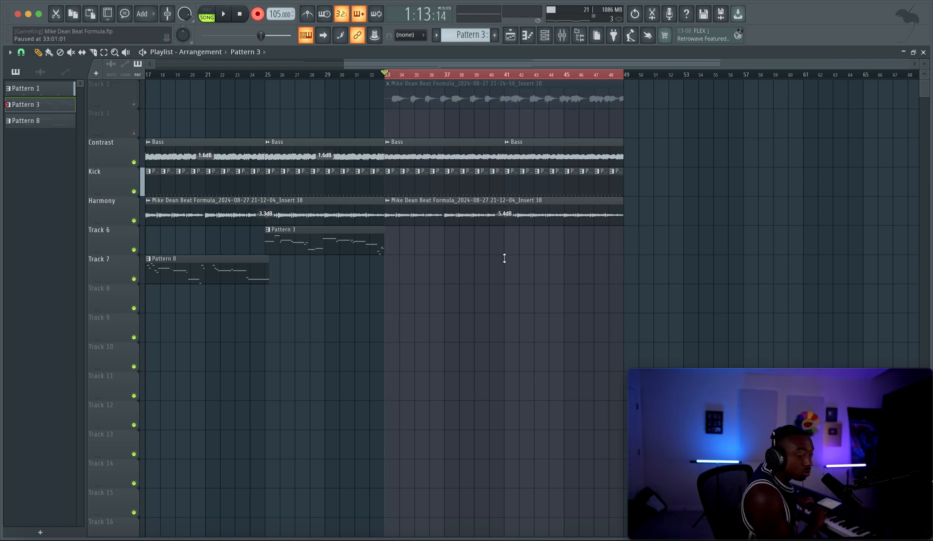
# Route Insert 1 to the master track and disarm disk recording on Insert 38
pyautogui.click(570, 35)
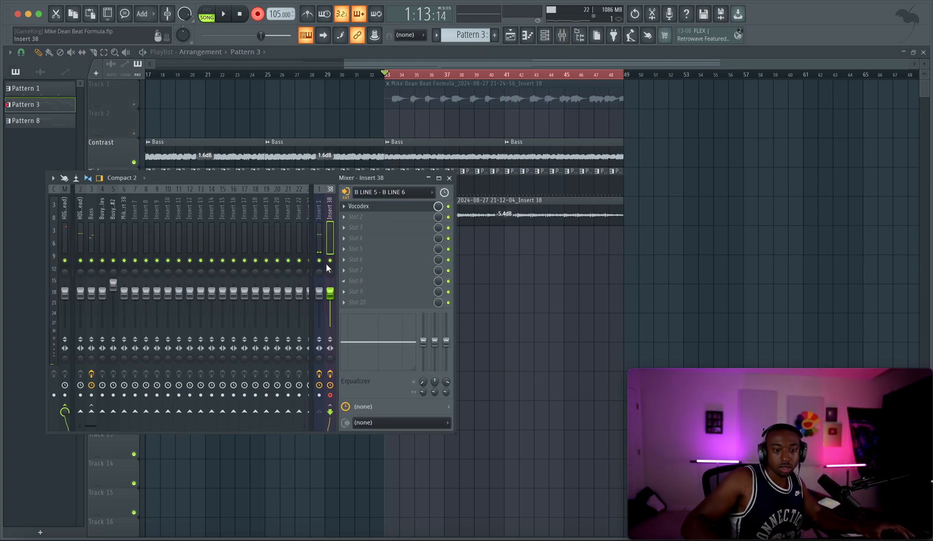
pyautogui.click(320, 252)
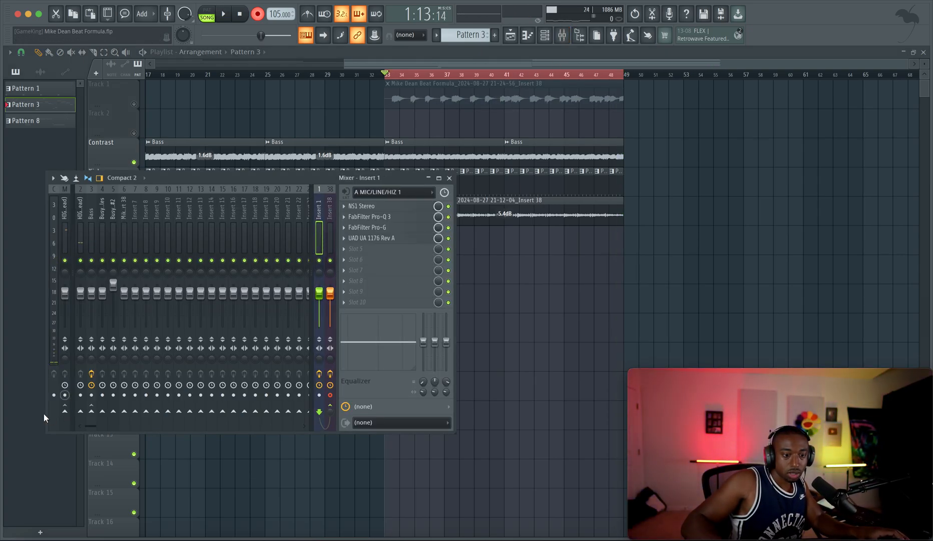
pyautogui.click(70, 412)
pyautogui.click(333, 258)
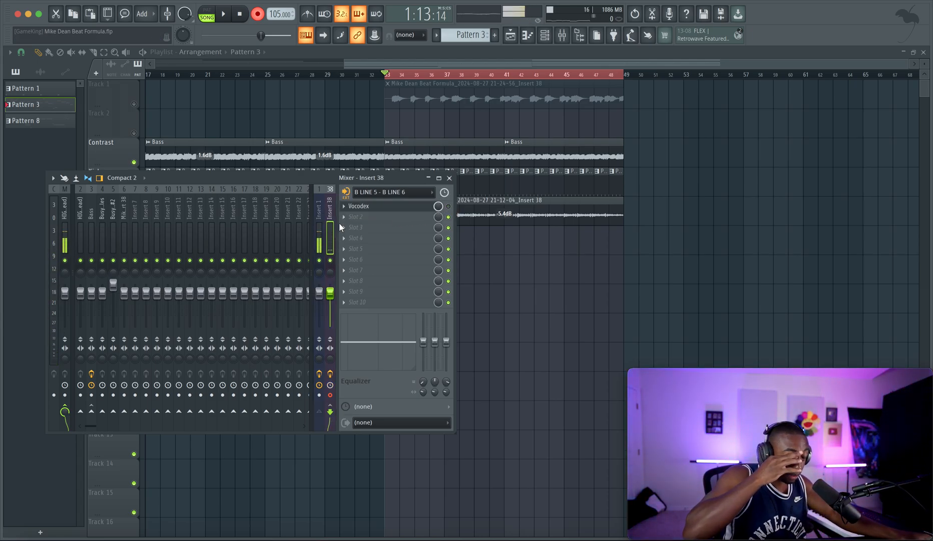
pyautogui.click(330, 395)
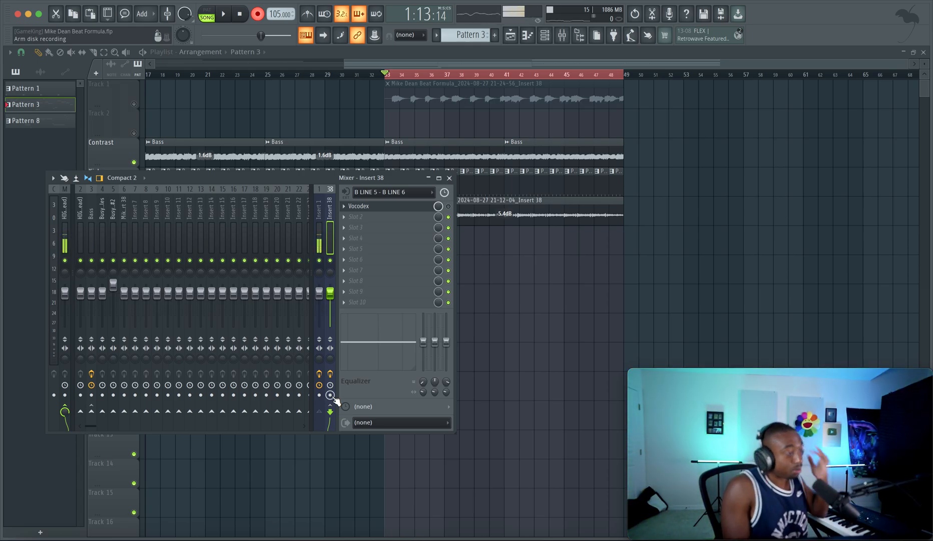
pyautogui.click(331, 374)
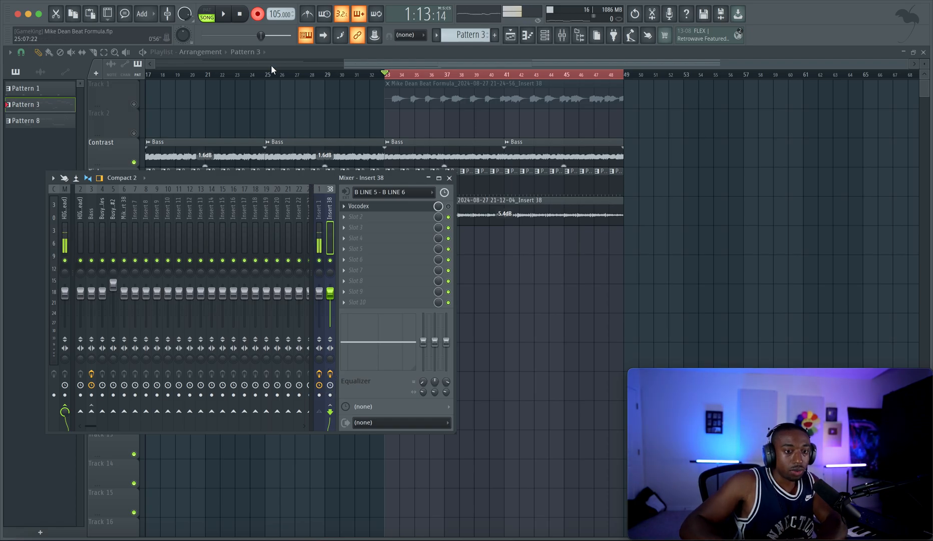
# Unmute playlist Track 1 and briefly play the recorded take from bar 33
pyautogui.click(278, 95)
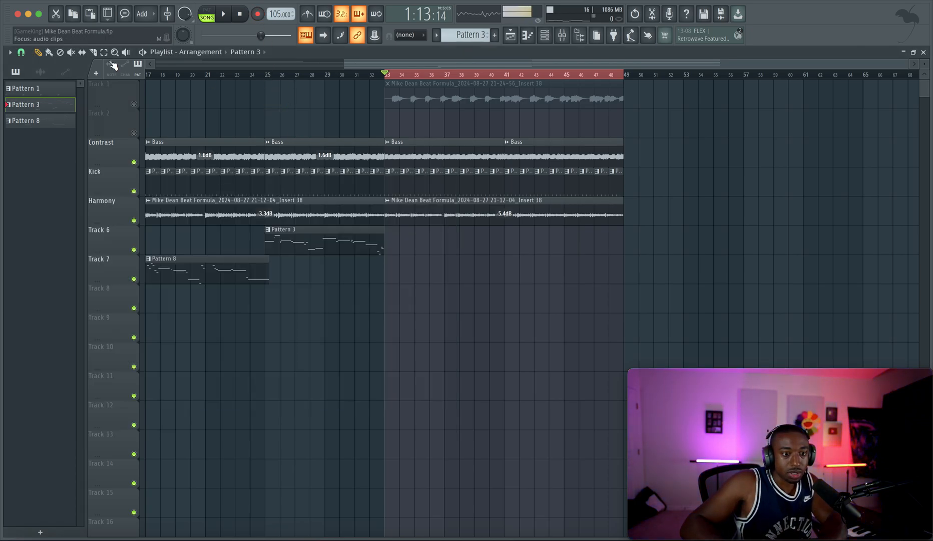
pyautogui.click(135, 104)
pyautogui.press('space')
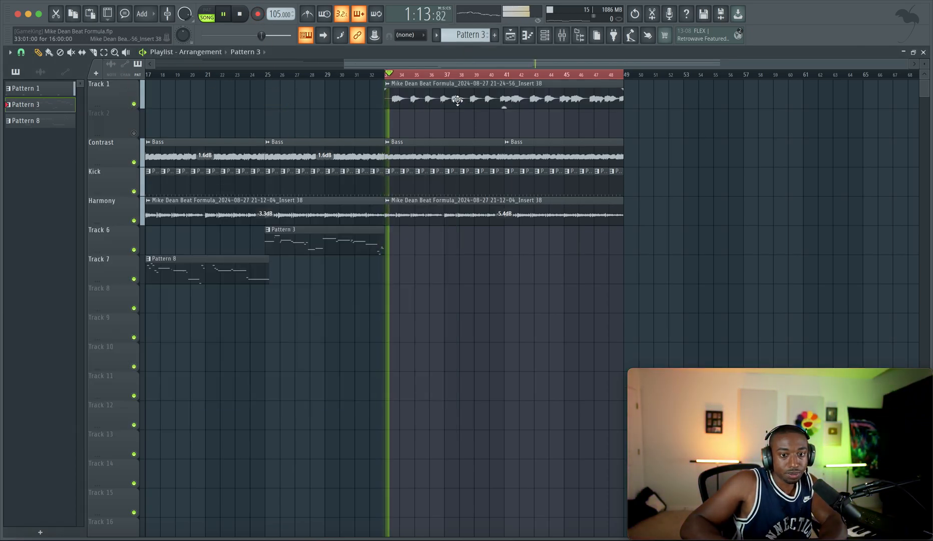
pyautogui.press('space')
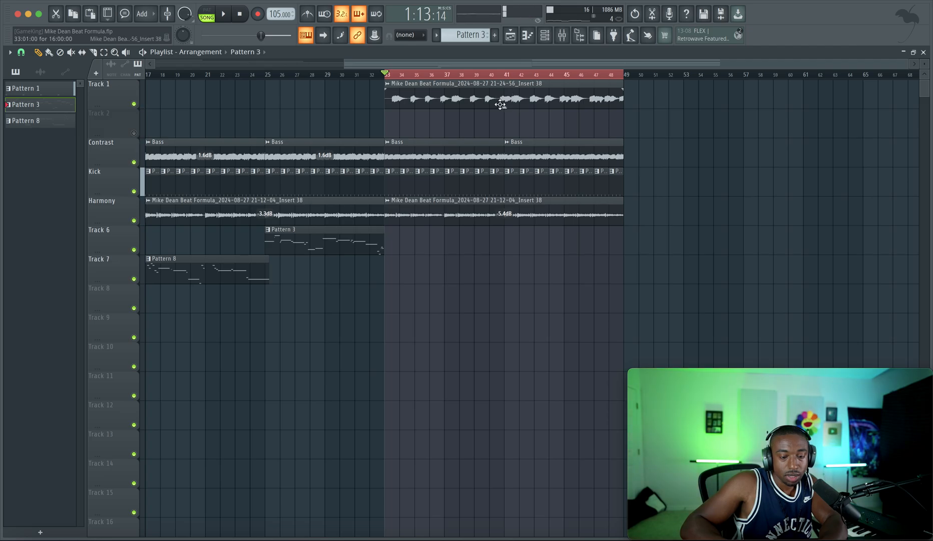
# Load Edison in the second effect slot of Insert 38 and set its recording mode to On Play
pyautogui.click(562, 36)
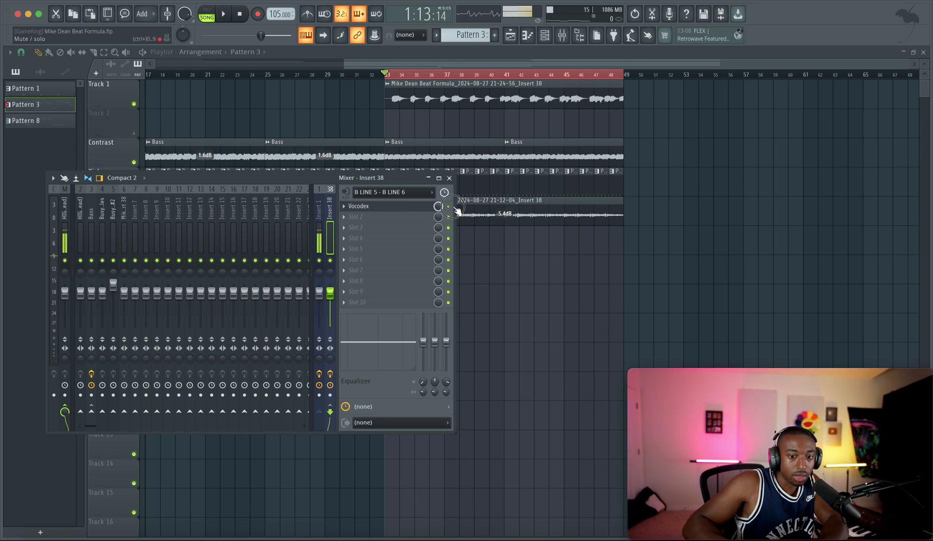
pyautogui.click(396, 222)
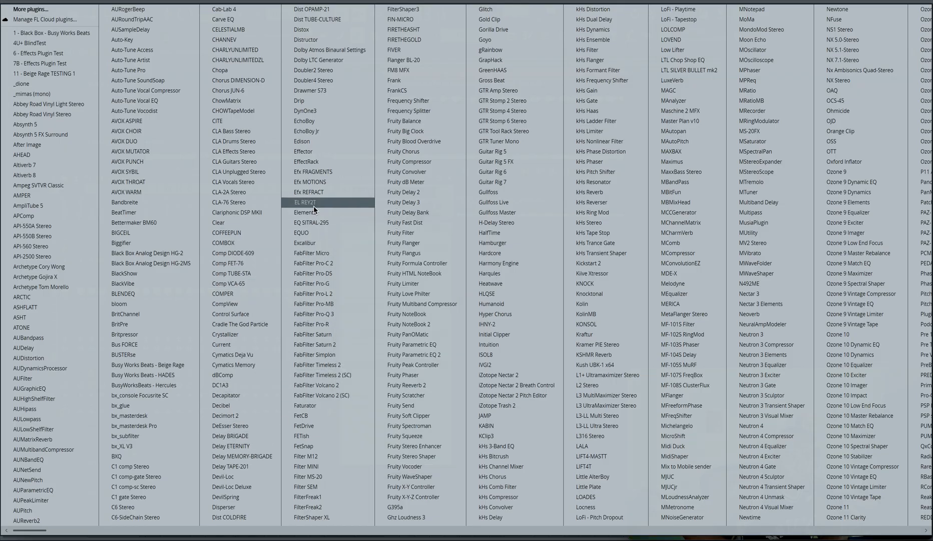
pyautogui.click(316, 141)
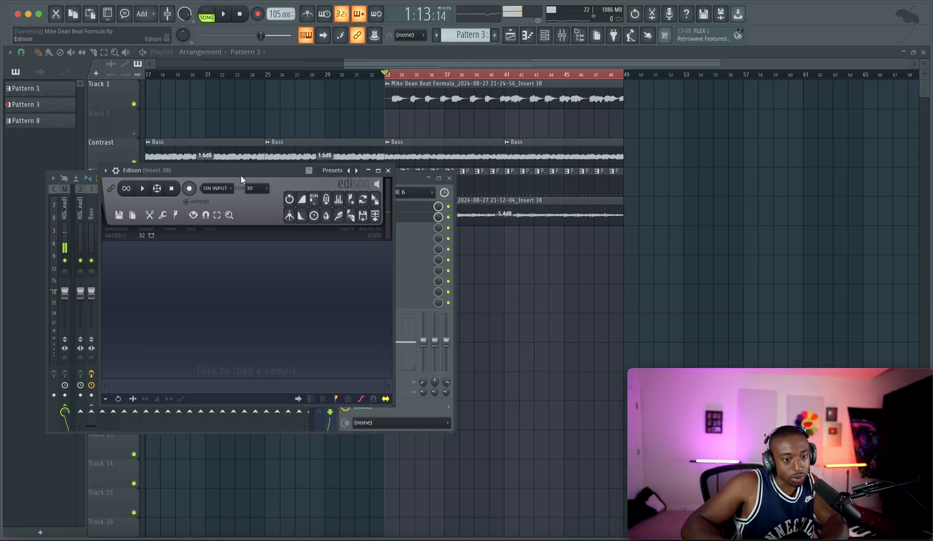
pyautogui.click(210, 188)
pyautogui.click(214, 229)
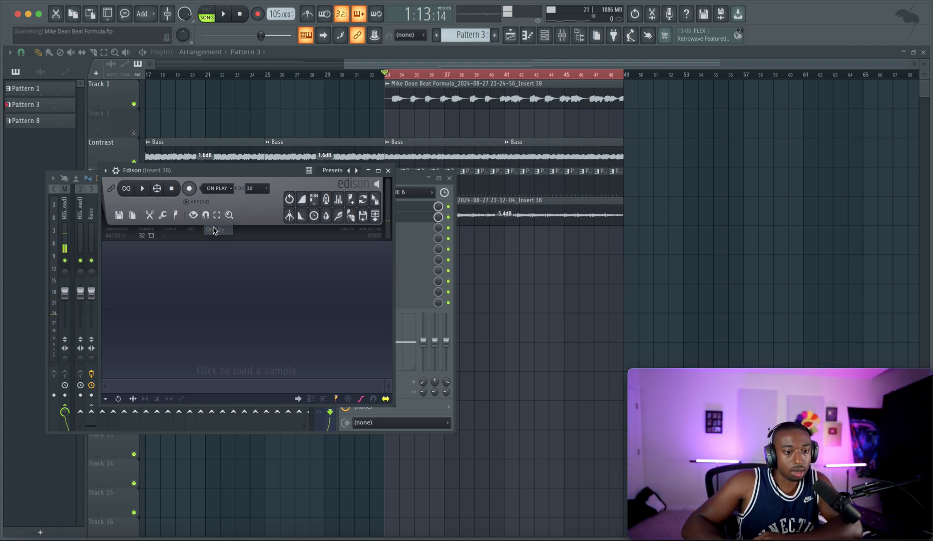
# Record Insert 38 into Edison while bars 33 to 49 play, and route Insert 1 back to the master track
pyautogui.moveTo(201, 172); pyautogui.dragTo(592, 166)
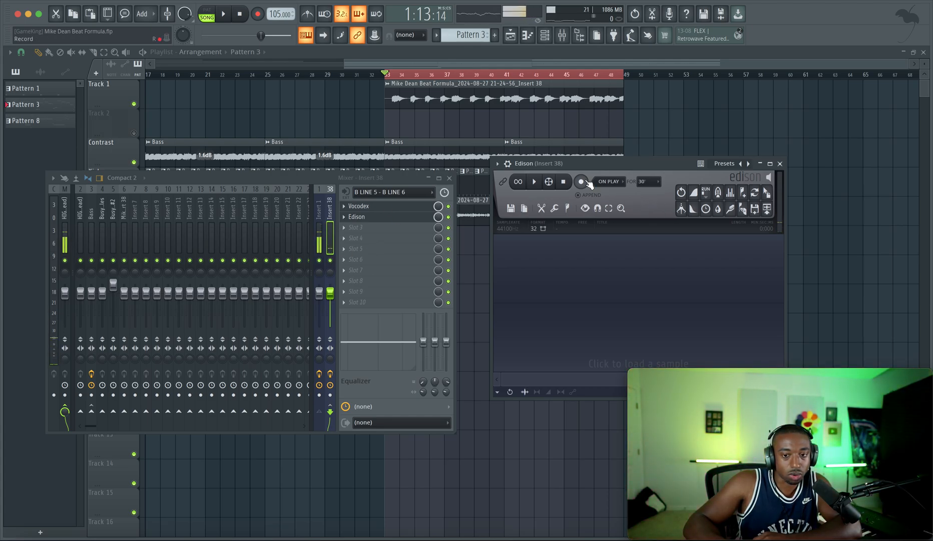
pyautogui.click(323, 250)
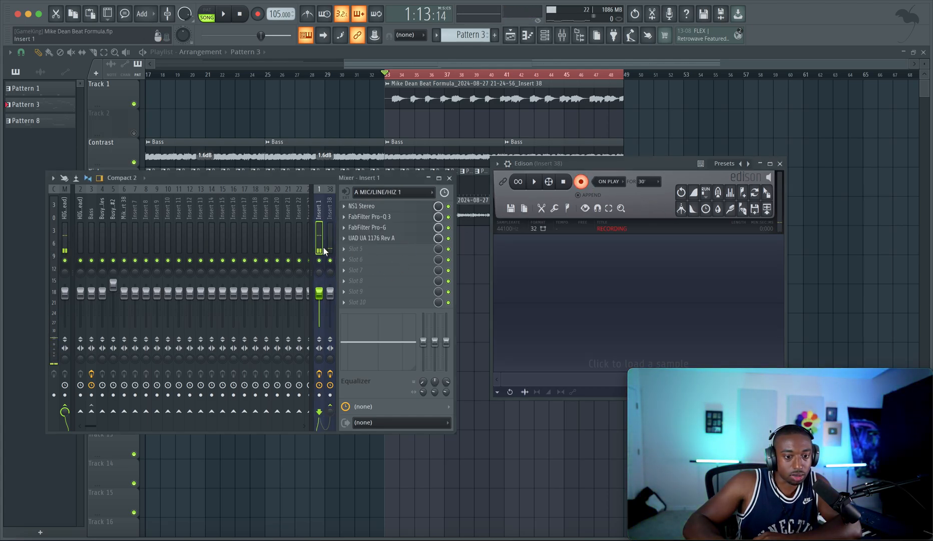
pyautogui.press('space')
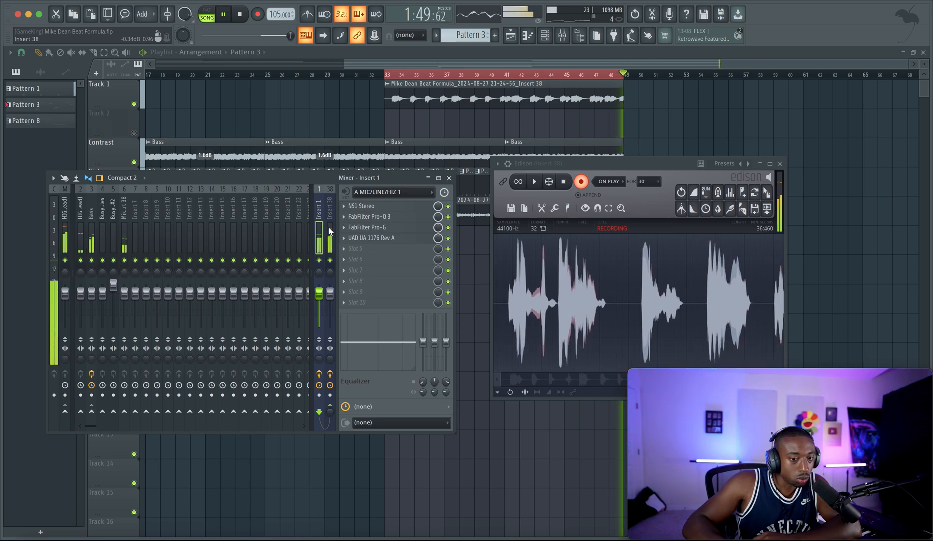
pyautogui.click(581, 181)
pyautogui.press('space')
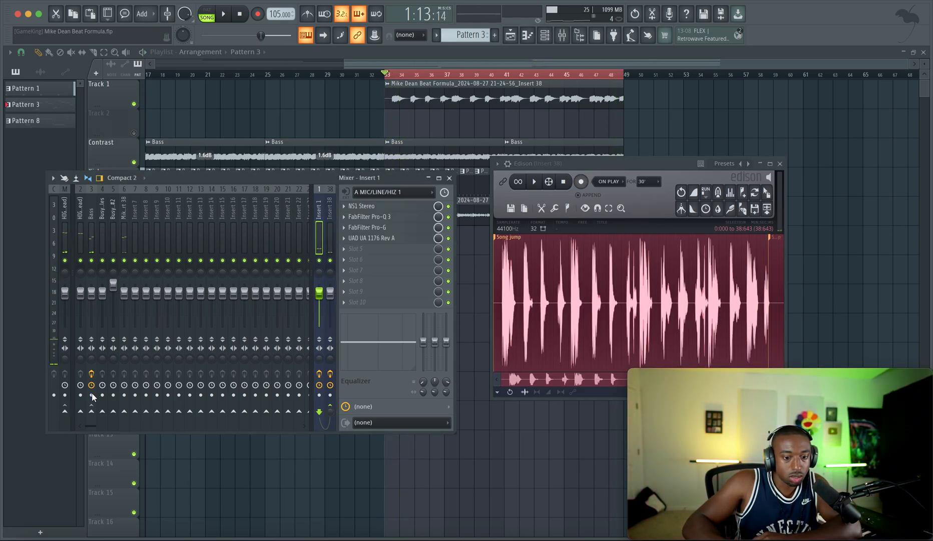
pyautogui.click(65, 412)
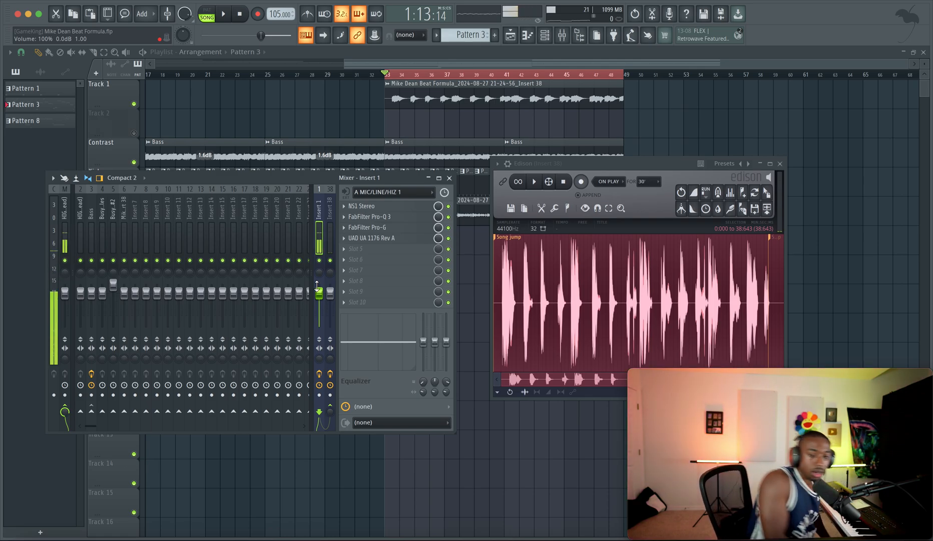
# Send the Edison recording from Insert 38 to the playlist on Track 2 at bar 33 and close the open windows
pyautogui.click(330, 245)
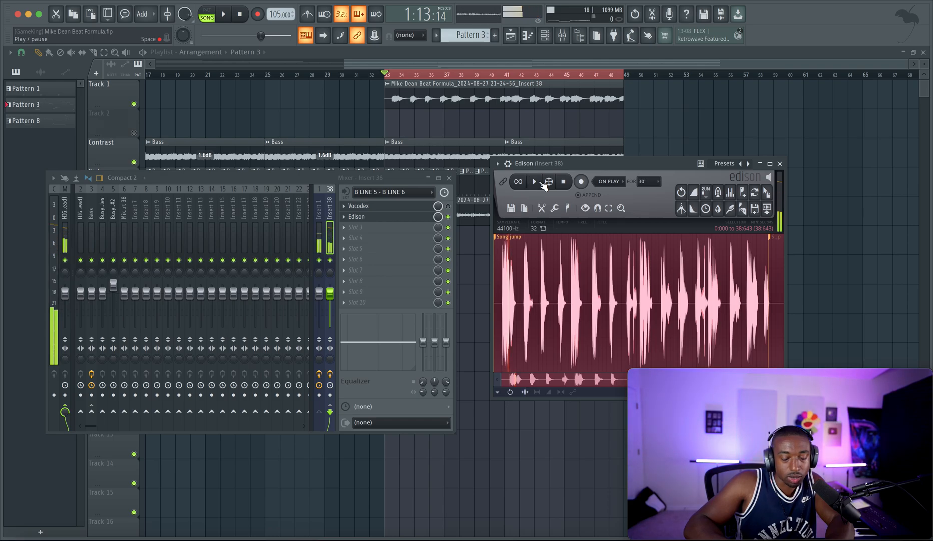
pyautogui.click(767, 209)
pyautogui.press('F12')
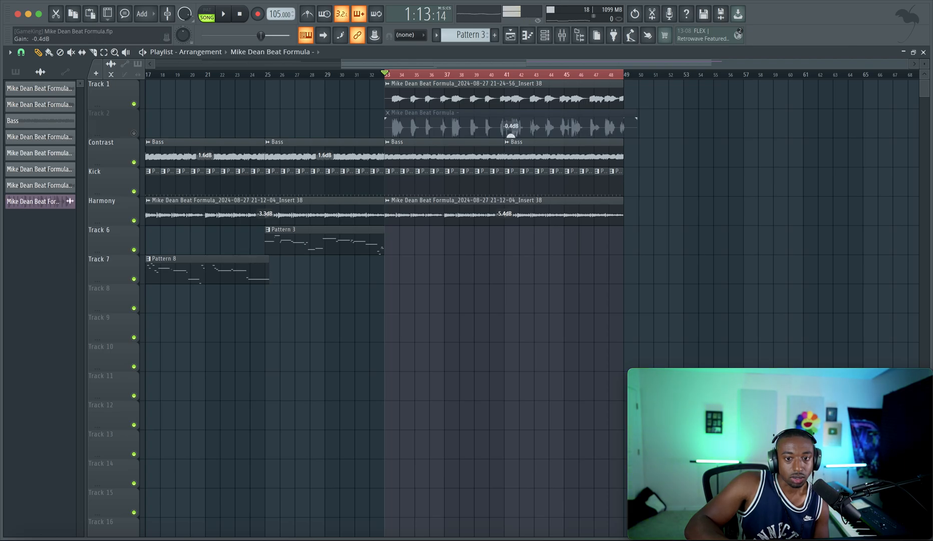
# Mute the older take on Track 1, unmute Track 2 and its new clip, and lower the new clip's gain to -6.8 dB
pyautogui.click(72, 52)
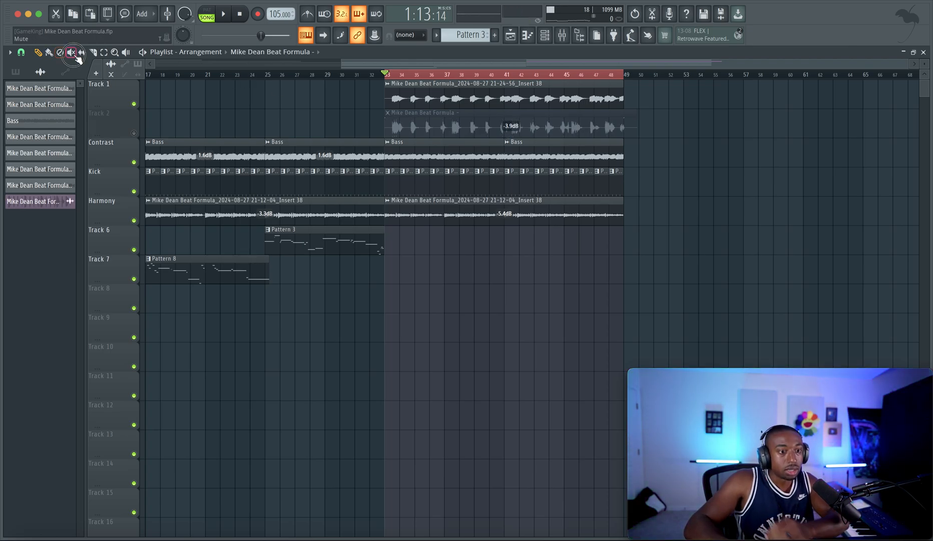
pyautogui.click(417, 95)
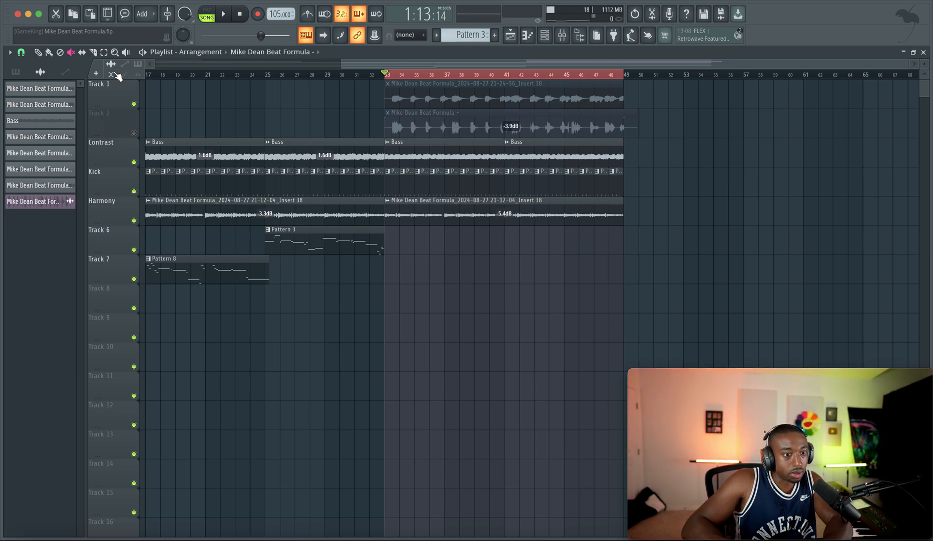
pyautogui.click(134, 134)
pyautogui.click(400, 126)
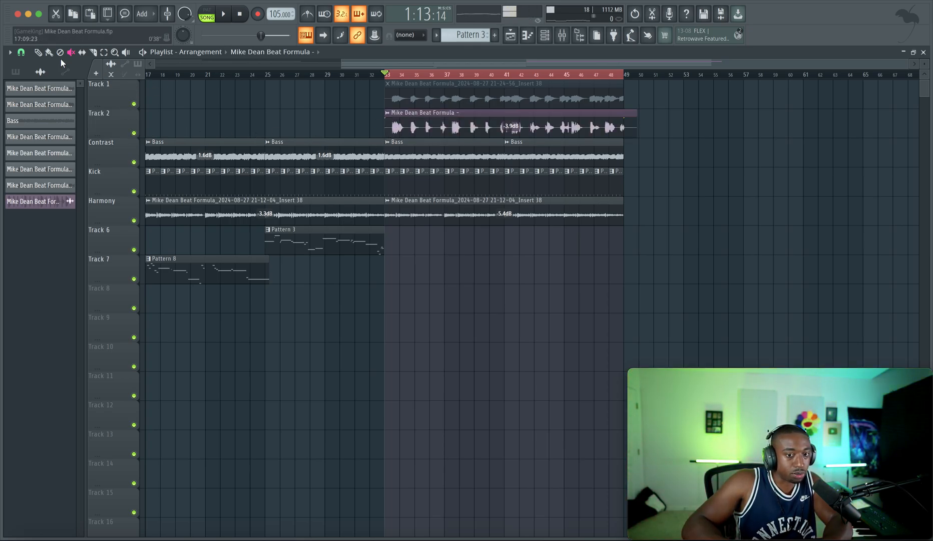
pyautogui.click(40, 53)
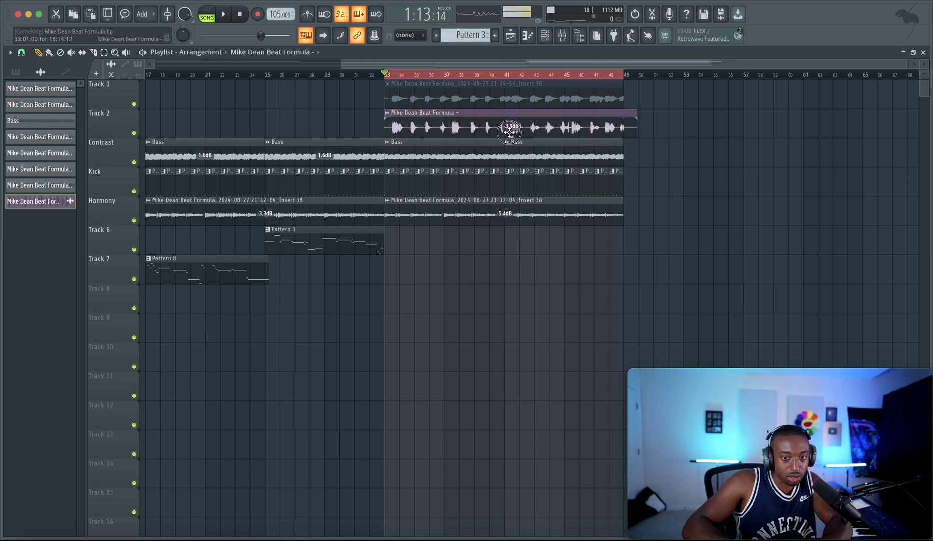
# Clear the bar 33 to 49 time selection and return playback to the start of the song
pyautogui.rightClick(265, 75)
pyautogui.click(243, 19)
pyautogui.scroll(-5, 263, 121)
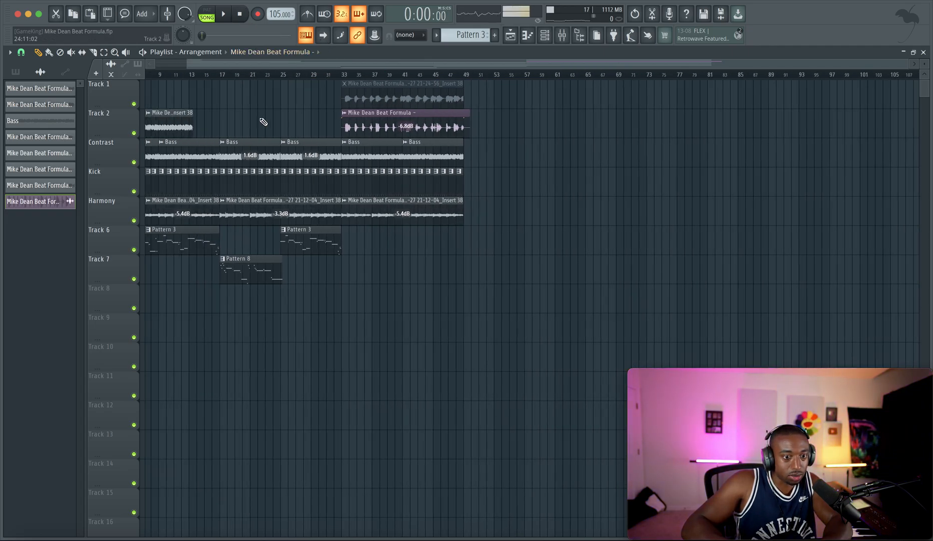
pyautogui.hscroll(-5, 262, 120)
pyautogui.press('space')
pyautogui.press('space')
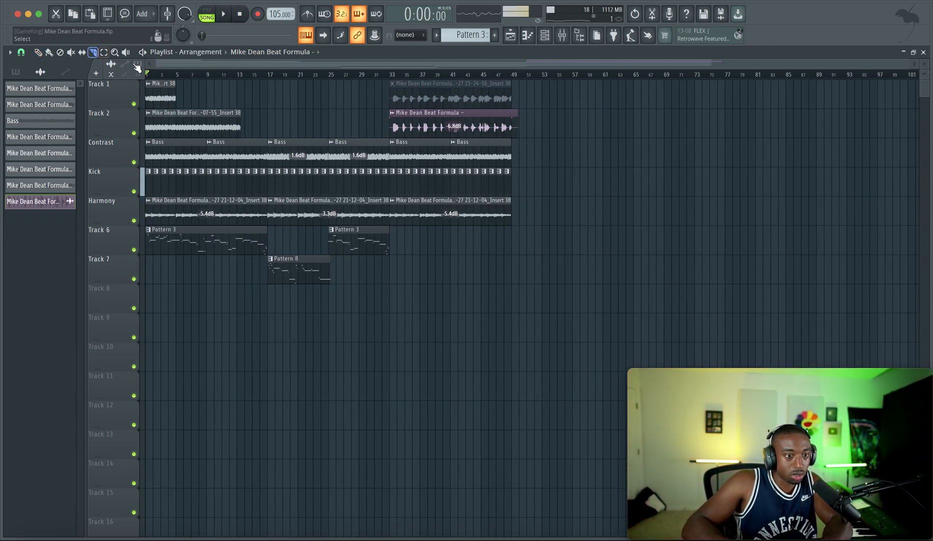
# Mute the old takes at the start of Tracks 1 and 2, and trim the Track 2 vocoder clip to end at bar 49
pyautogui.click(214, 118)
pyautogui.click(162, 92)
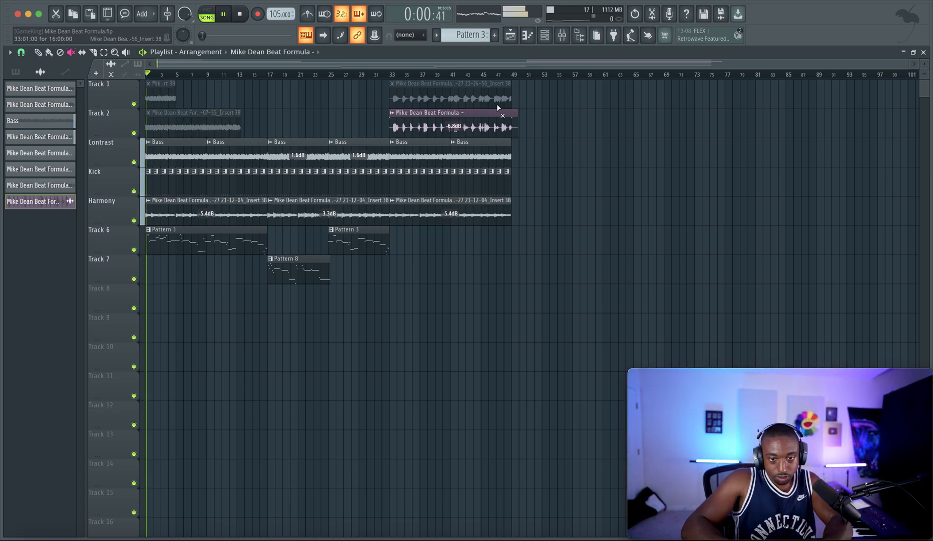
pyautogui.click(93, 52)
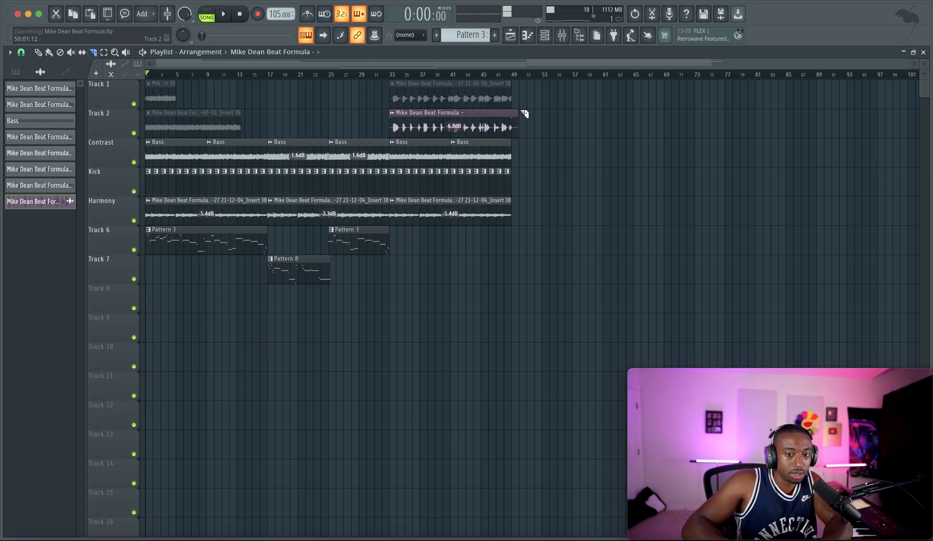
pyautogui.click(519, 117)
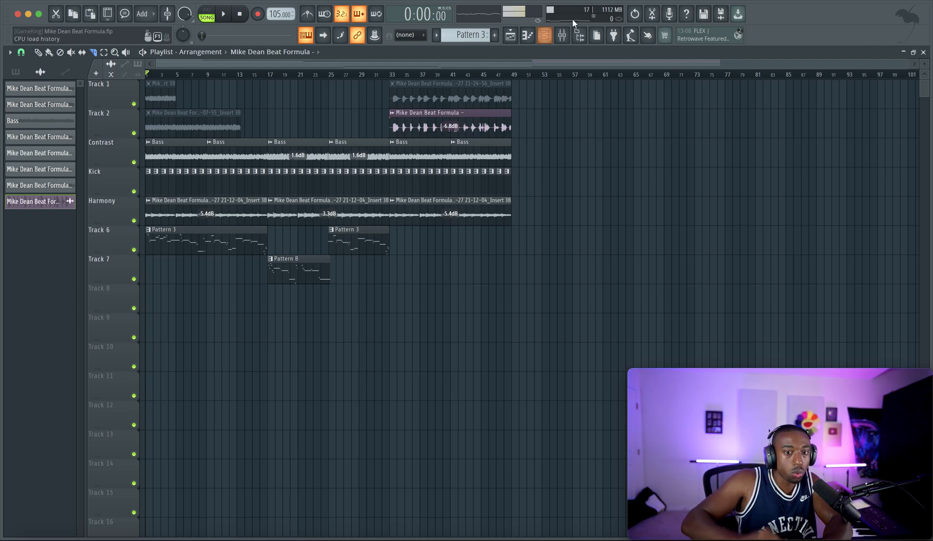
# Play the song from the start and check the levels of the mixer tracks
pyautogui.press('space')
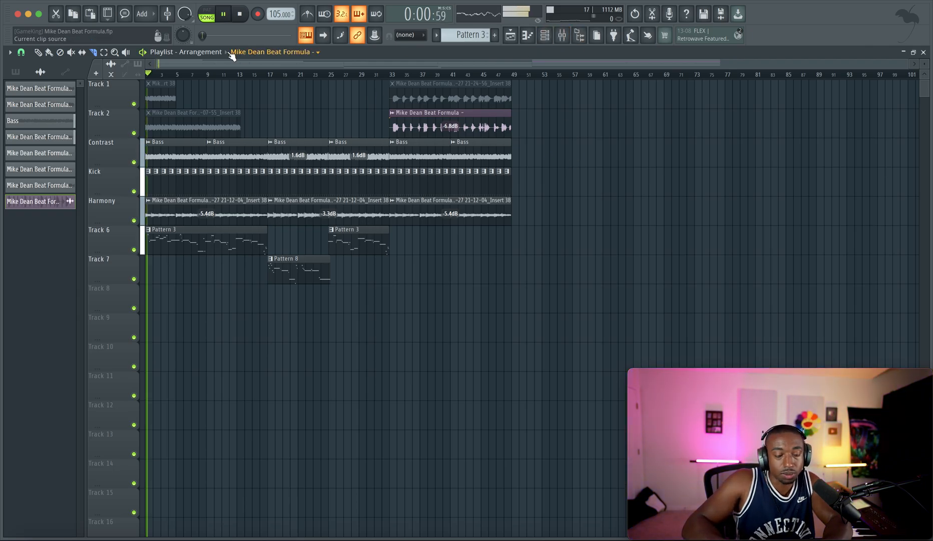
pyautogui.click(561, 35)
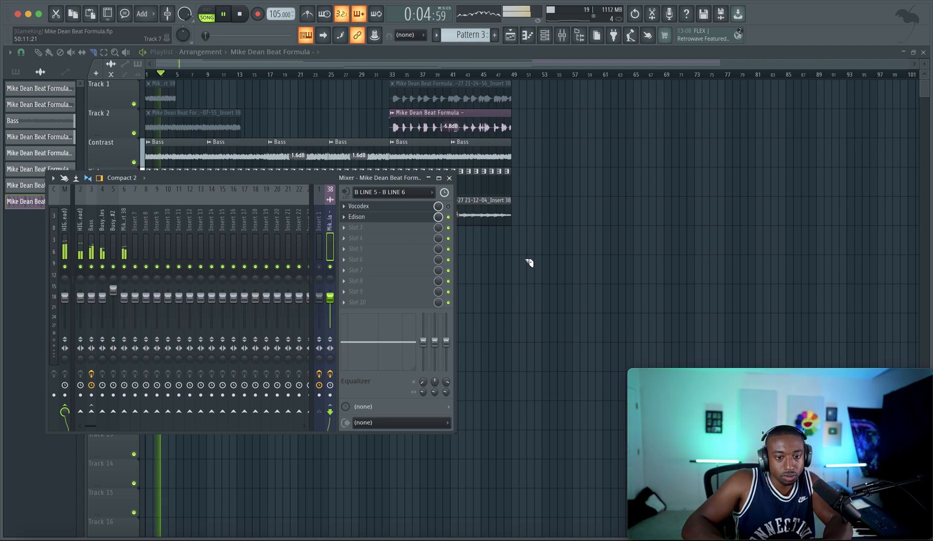
pyautogui.press('F9')
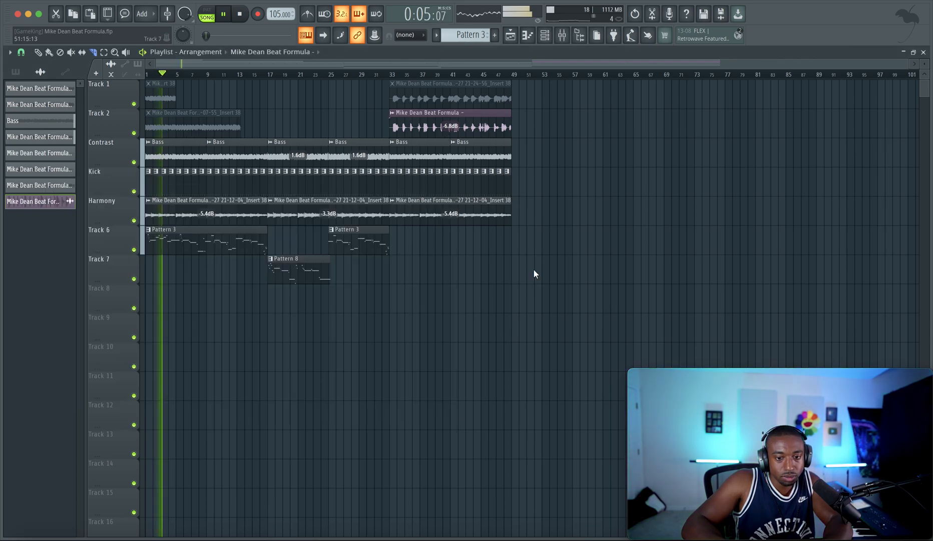
pyautogui.click(560, 33)
pyautogui.press('space')
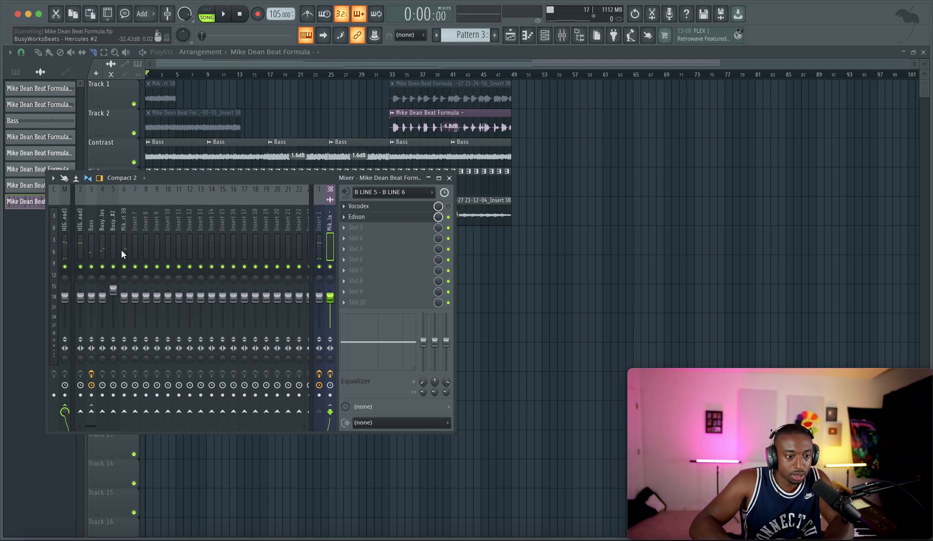
# Move the mixer clear of the playlist clips and solo the BusyWorksBeats - Hercules mixer track while the song plays
pyautogui.click(103, 235)
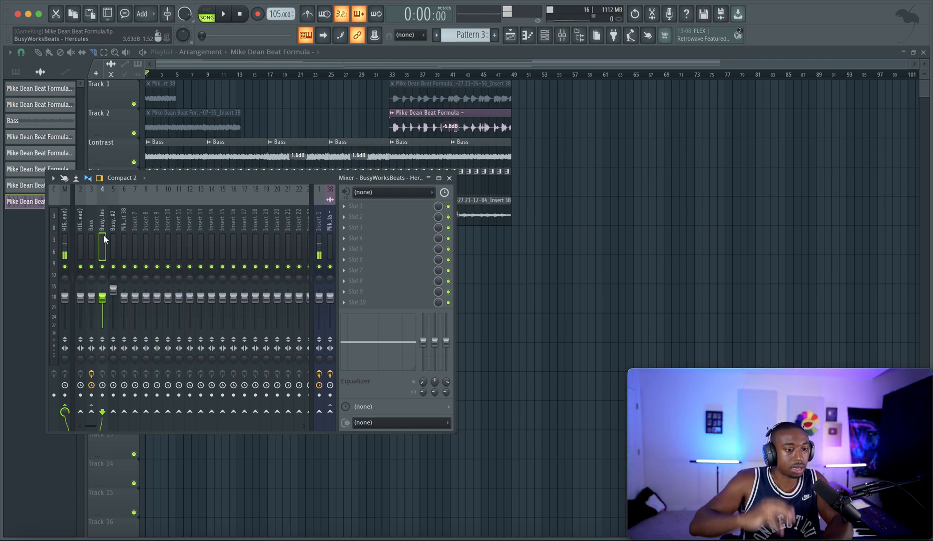
pyautogui.moveTo(241, 178); pyautogui.dragTo(246, 240)
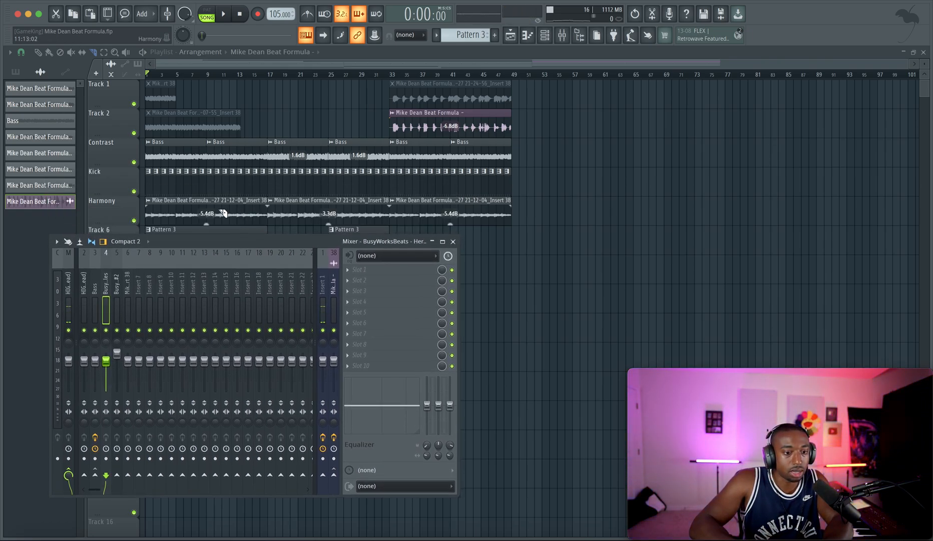
pyautogui.moveTo(170, 240); pyautogui.dragTo(197, 270)
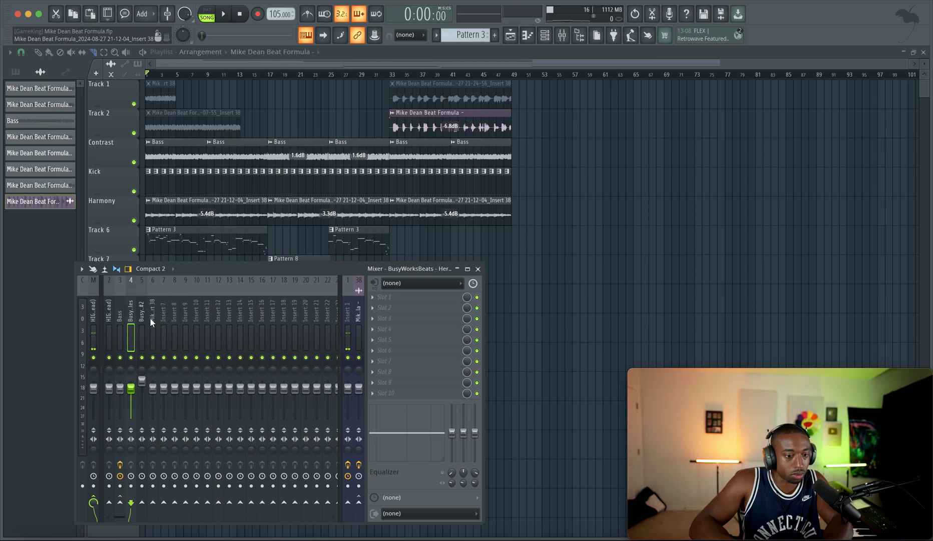
pyautogui.click(120, 315)
pyautogui.click(128, 315)
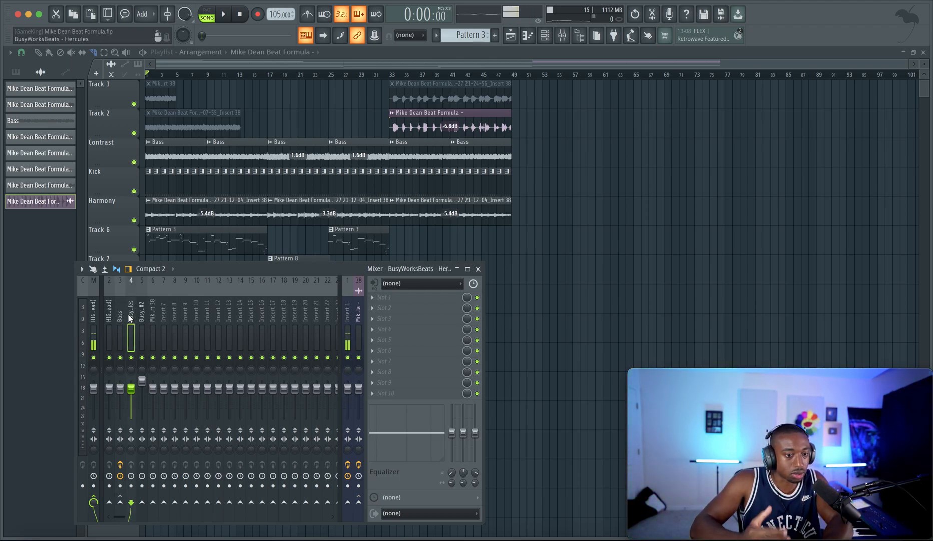
pyautogui.press('space')
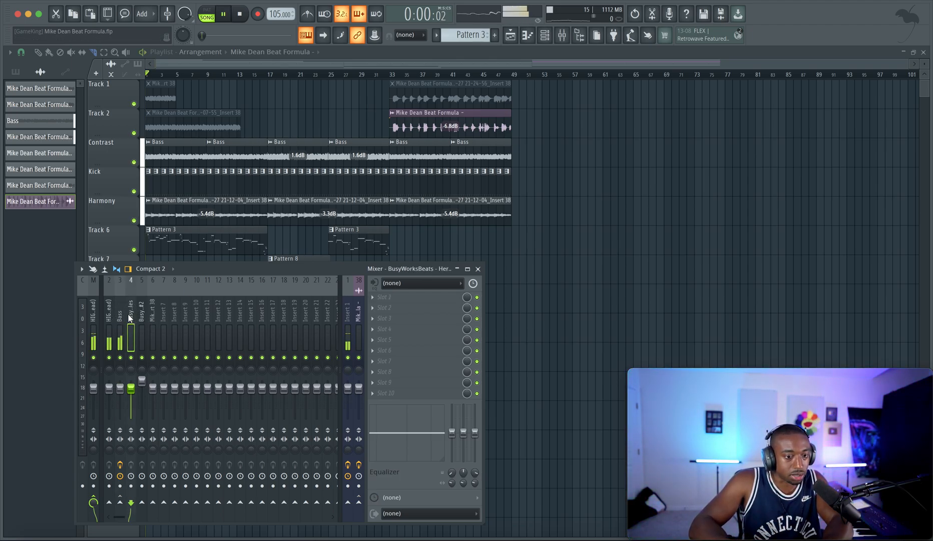
pyautogui.rightClick(132, 357)
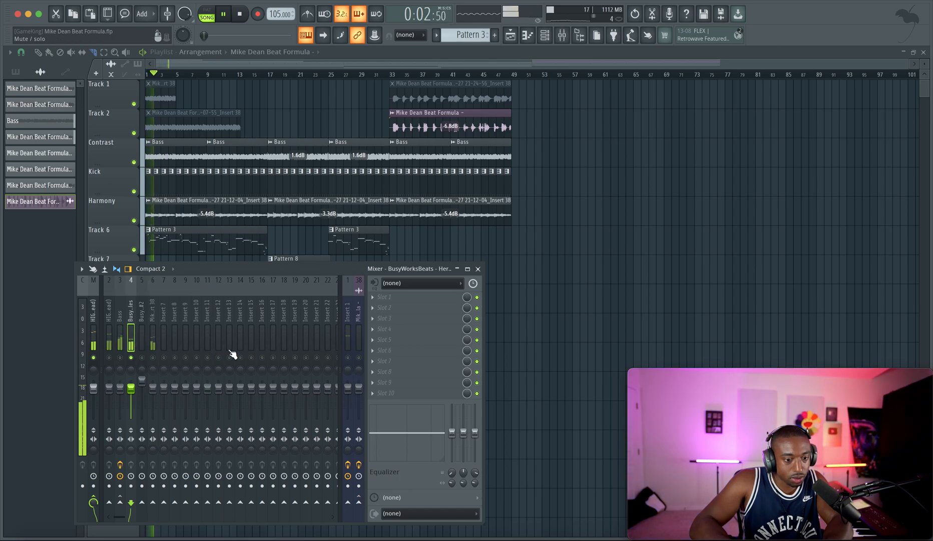
# Load Busy Works Beats - HADES in the first effect slot of the Hercules track and dismiss its error message
pyautogui.click(384, 297)
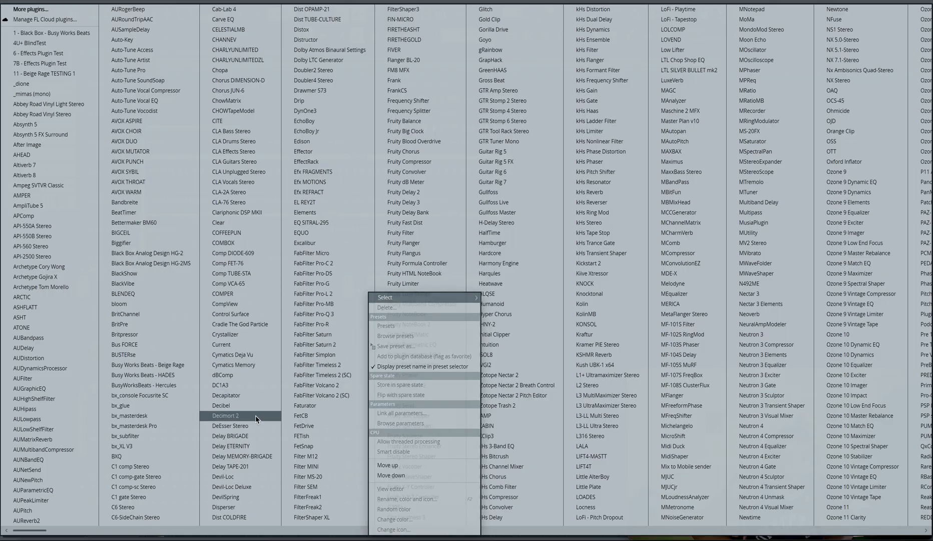
pyautogui.click(187, 376)
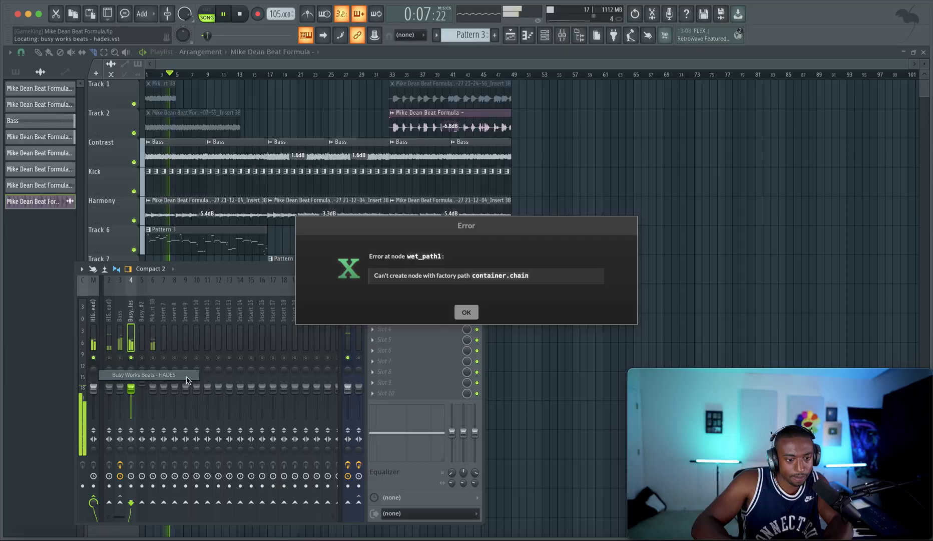
pyautogui.click(466, 313)
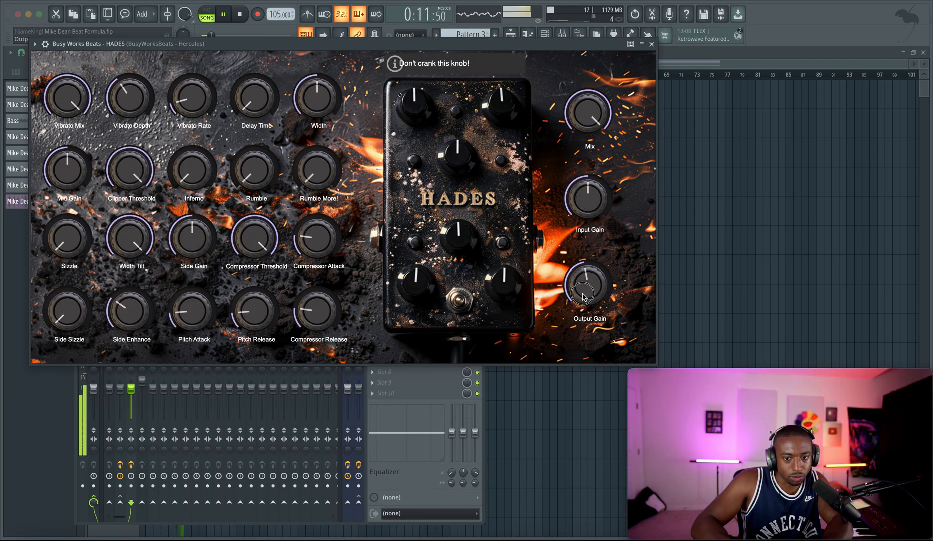
# In HADES, raise the input gain, width, vibrato depth and pitch attack, and lower the output gain, width tilt and vibrato rate
pyautogui.moveTo(583, 296); pyautogui.dragTo(584, 306)
pyautogui.moveTo(591, 186); pyautogui.dragTo(592, 170)
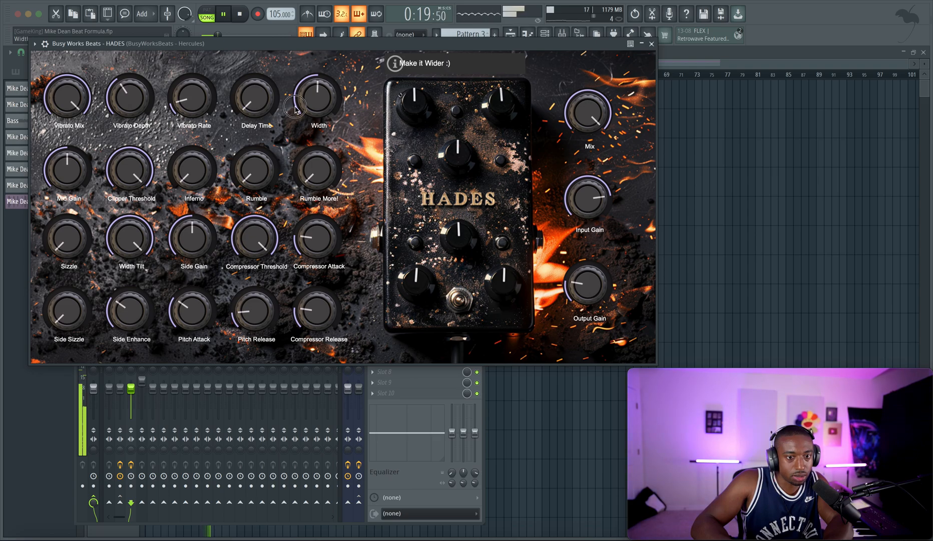
pyautogui.moveTo(297, 94); pyautogui.dragTo(297, 93)
pyautogui.moveTo(133, 247); pyautogui.dragTo(133, 275)
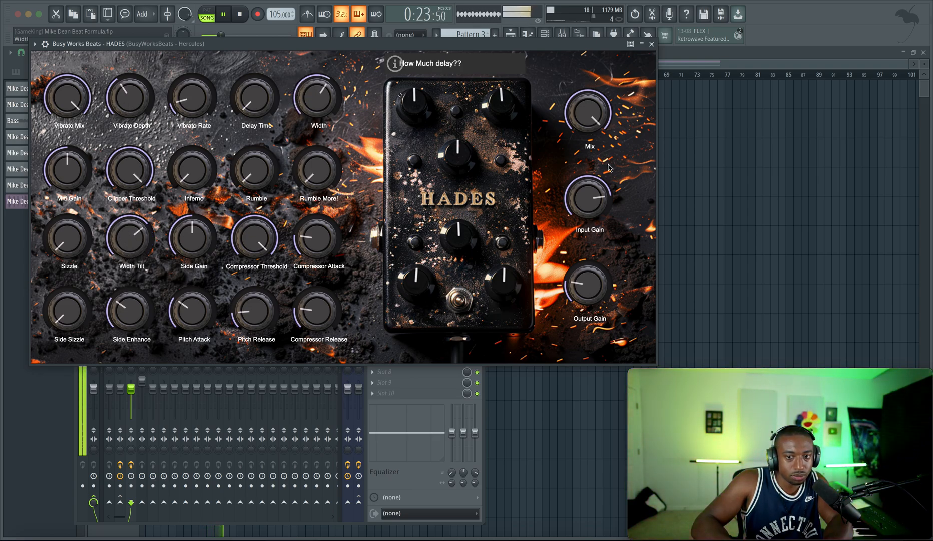
pyautogui.moveTo(589, 194); pyautogui.dragTo(586, 208)
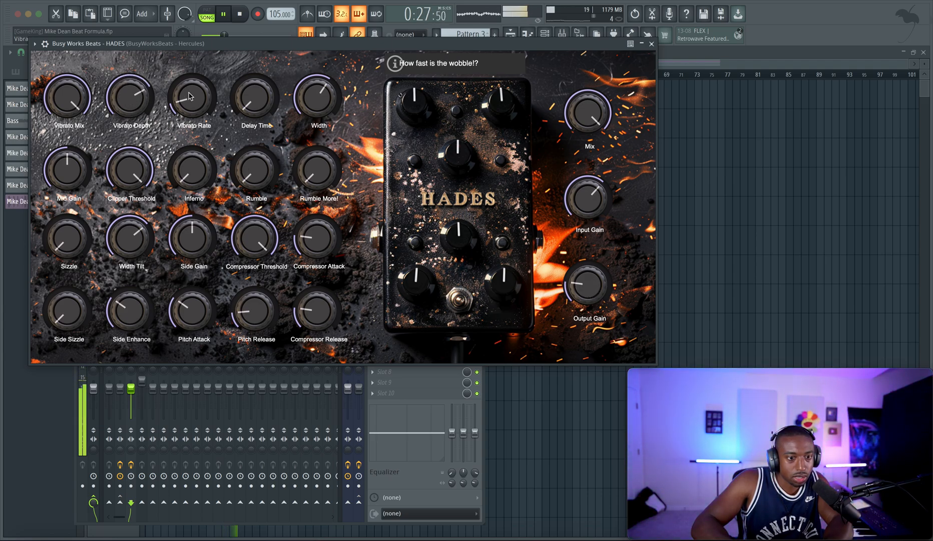
pyautogui.moveTo(178, 100); pyautogui.dragTo(184, 113)
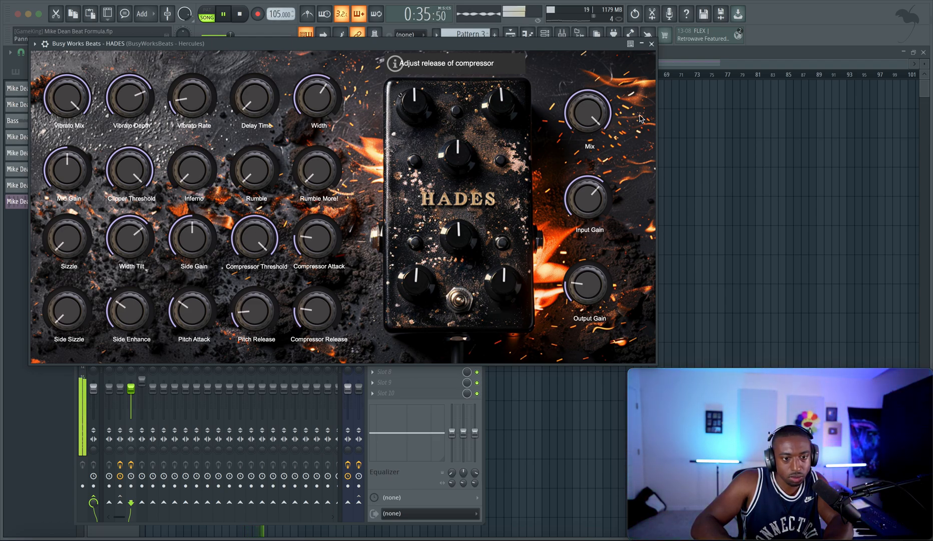
pyautogui.click(651, 44)
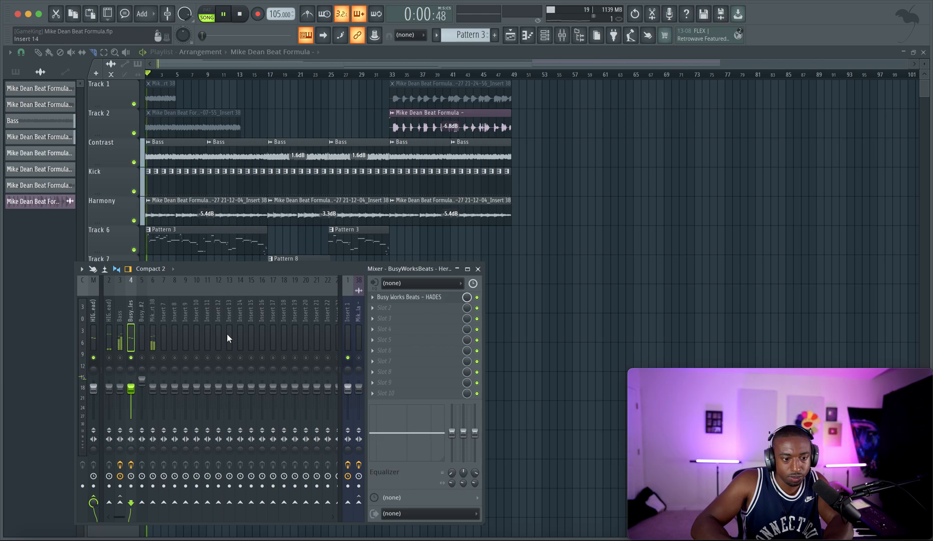
# Reopen HADES on the Hercules track, raise Sizzle and Side Sizzle, and lower Width Tilt slightly
pyautogui.click(393, 298)
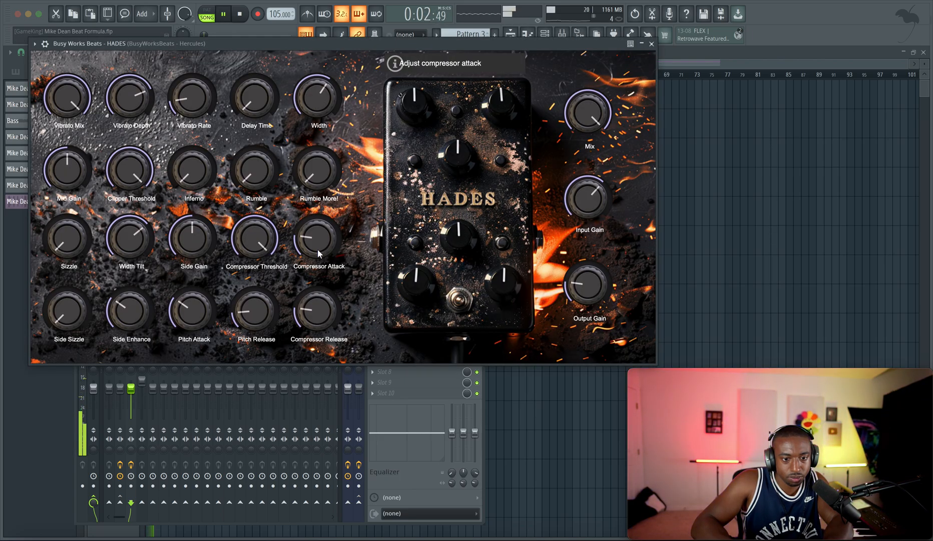
pyautogui.moveTo(67, 253); pyautogui.dragTo(72, 220)
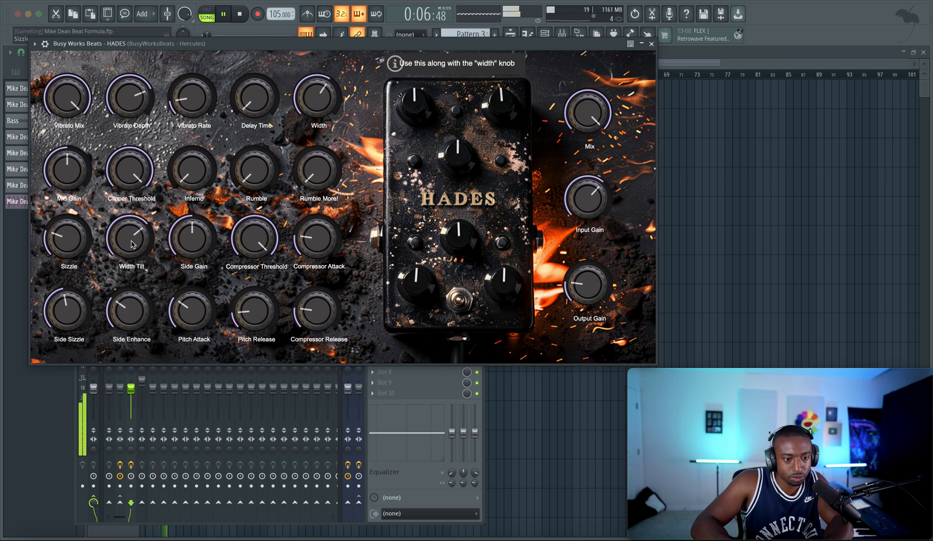
pyautogui.moveTo(132, 244)
pyautogui.mouseDown()
pyautogui.moveTo(133, 279)
pyautogui.moveTo(133, 252)
pyautogui.mouseUp()
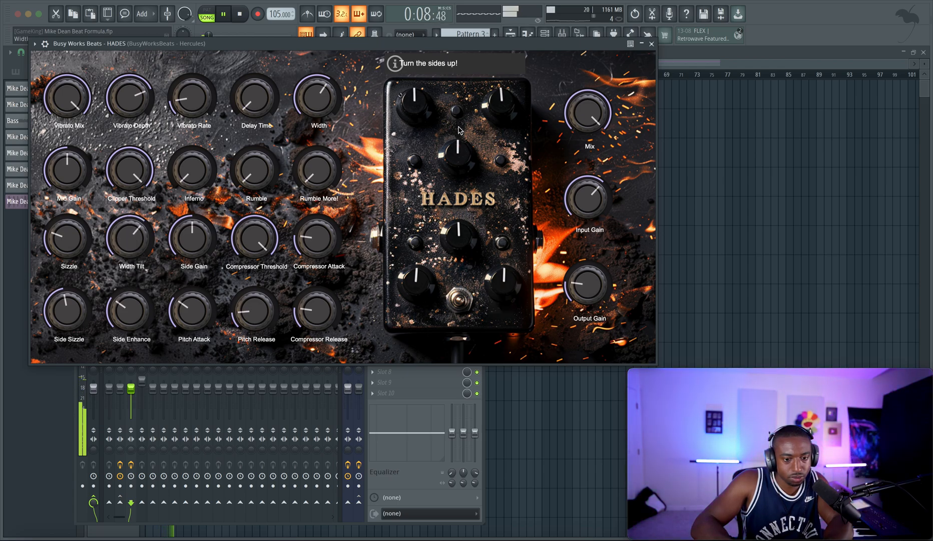
pyautogui.click(651, 44)
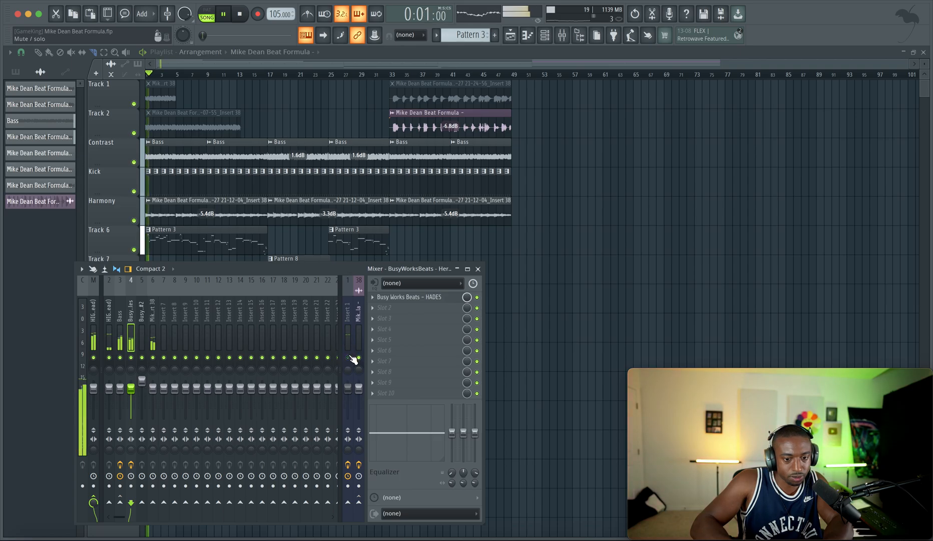
# Unmute Insert 1 in the full mix and turn the HADES Width Tilt on the Hercules track down to near its minimum
pyautogui.click(348, 357)
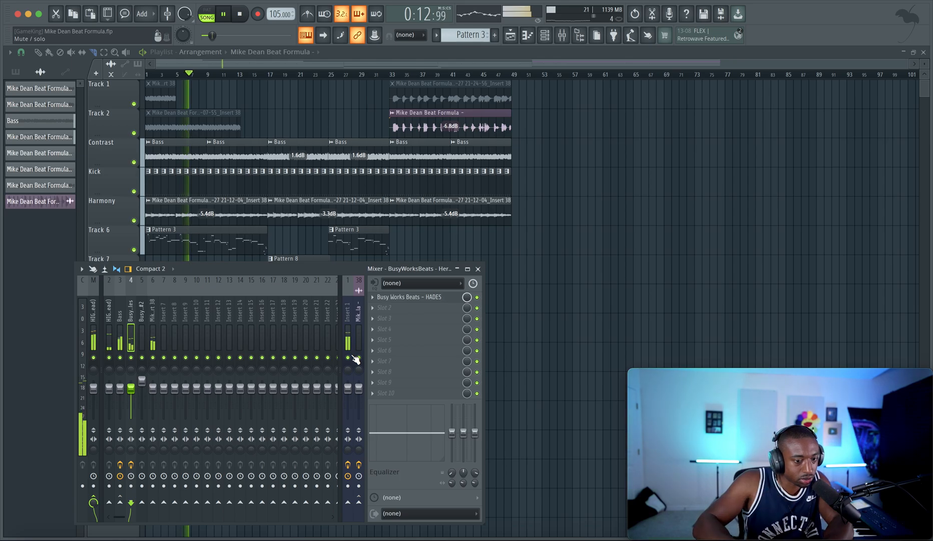
pyautogui.click(419, 298)
pyautogui.moveTo(138, 232); pyautogui.dragTo(148, 334)
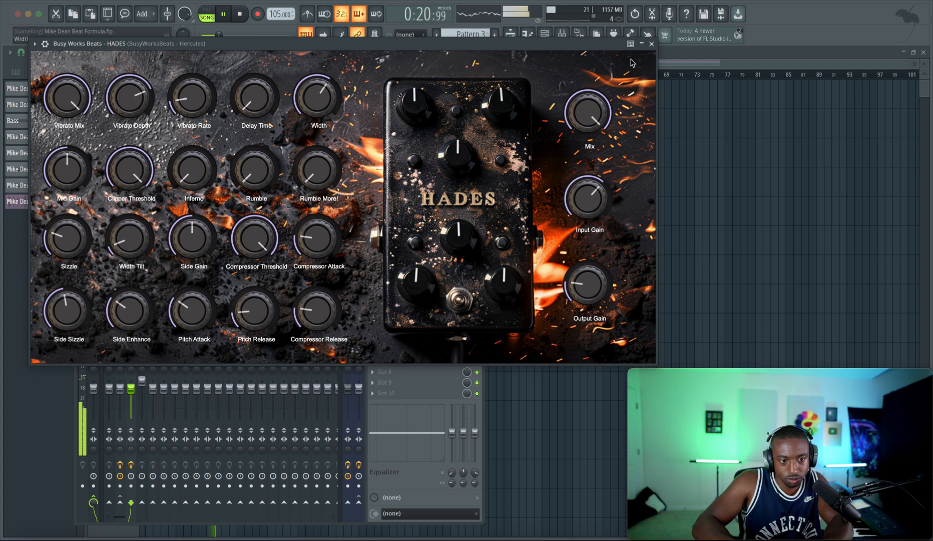
# Close HADES, lower the Hercules mixer track's volume to -3.1 dB and close the mixer
pyautogui.click(652, 44)
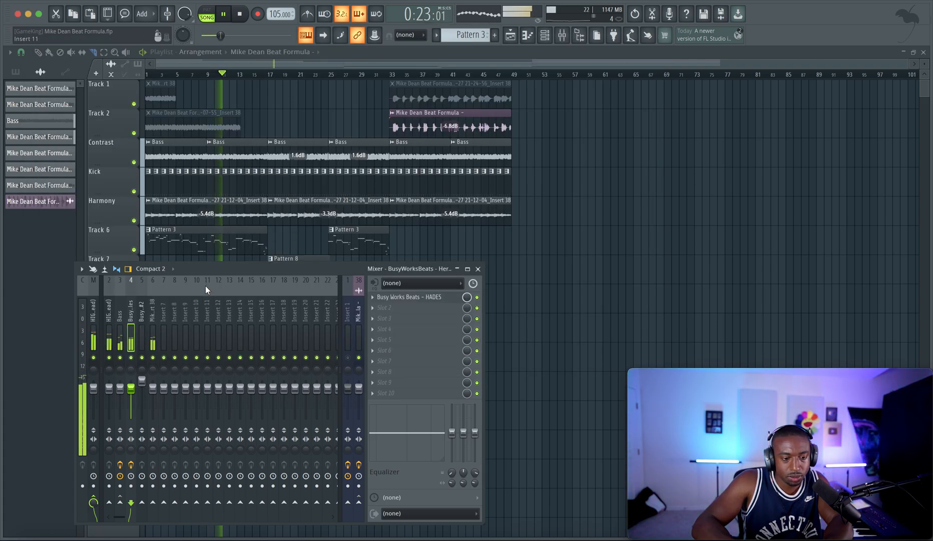
pyautogui.moveTo(131, 388); pyautogui.dragTo(131, 391)
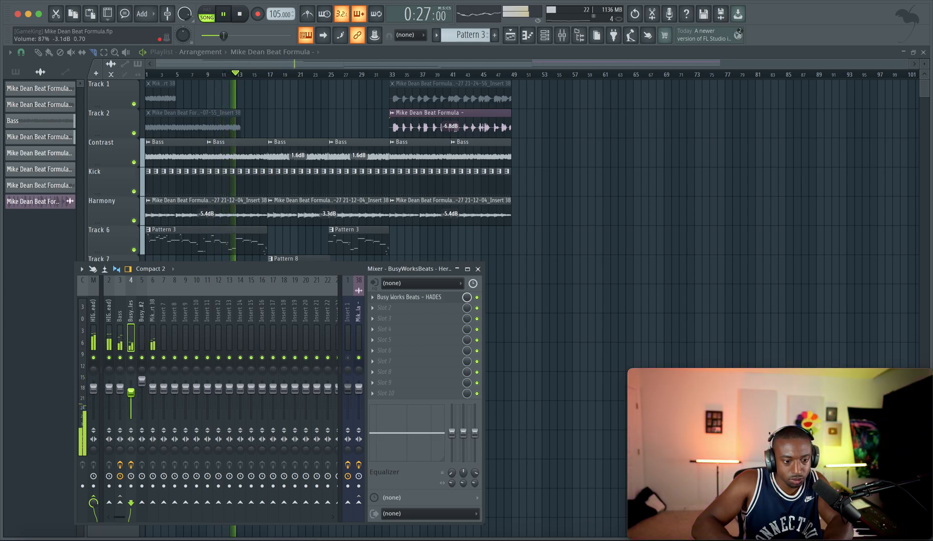
pyautogui.click(478, 269)
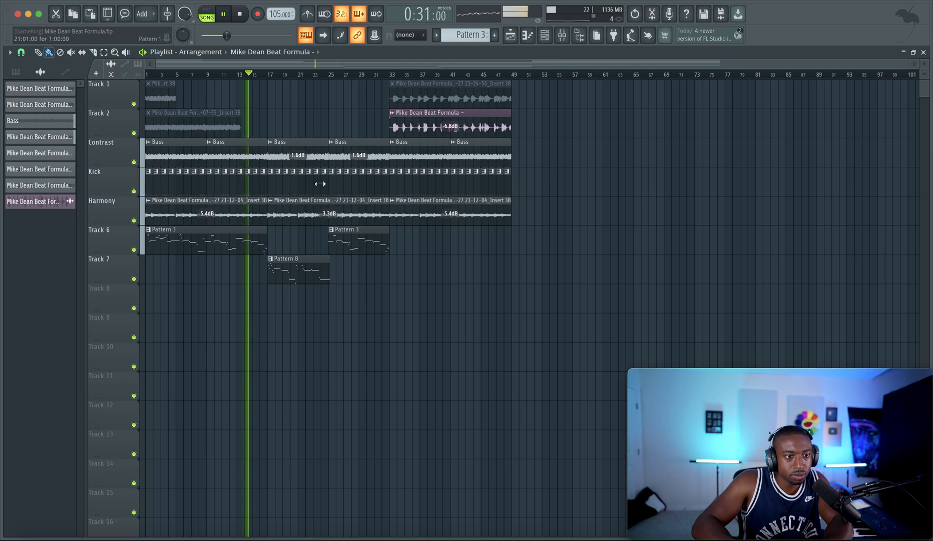
# Open Pattern 8 with its channels and the mixer, and route the Hercules #2 mixer track only to the Hercules track
pyautogui.doubleClick(294, 262)
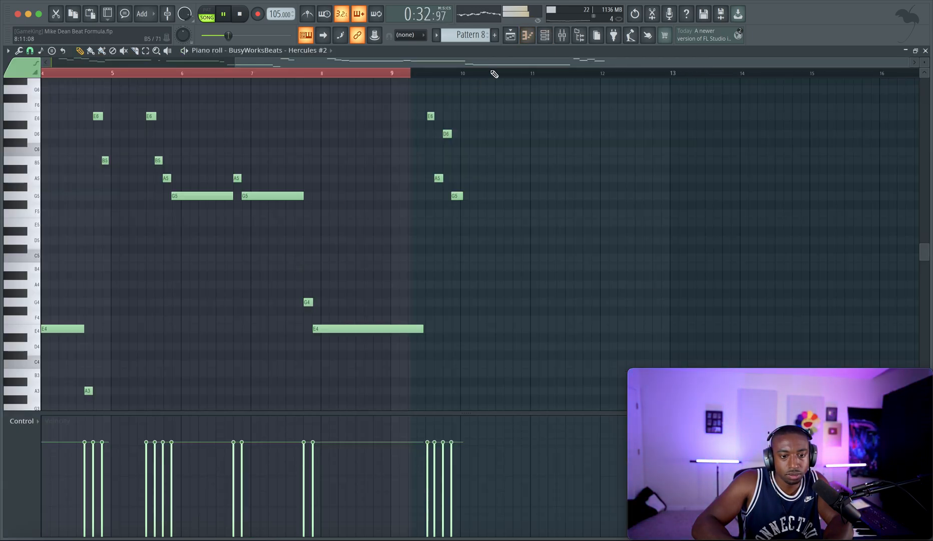
pyautogui.click(535, 37)
pyautogui.click(533, 36)
pyautogui.click(548, 37)
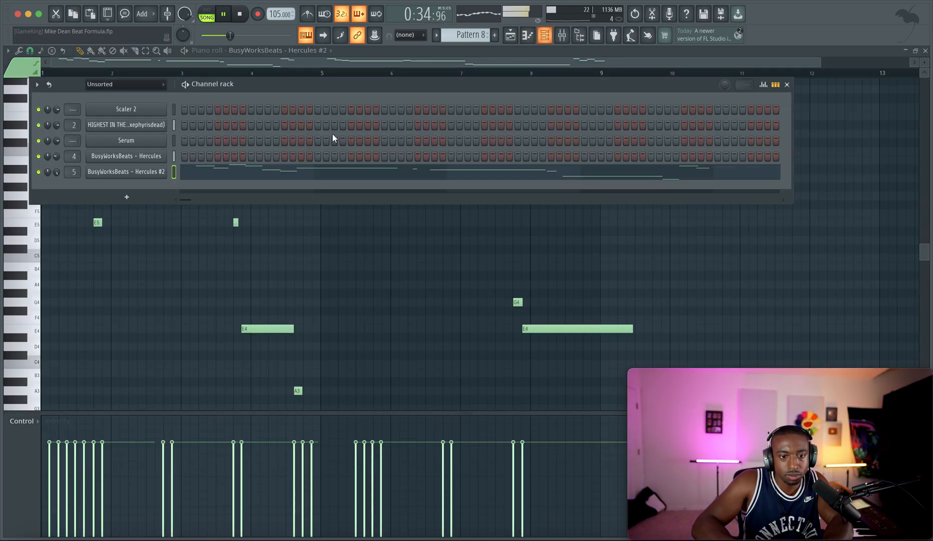
pyautogui.click(561, 36)
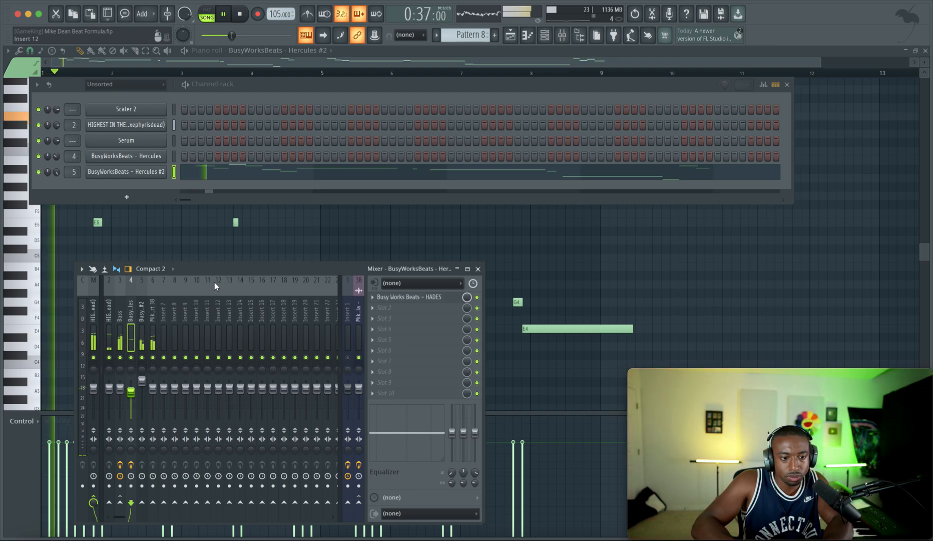
pyautogui.click(142, 332)
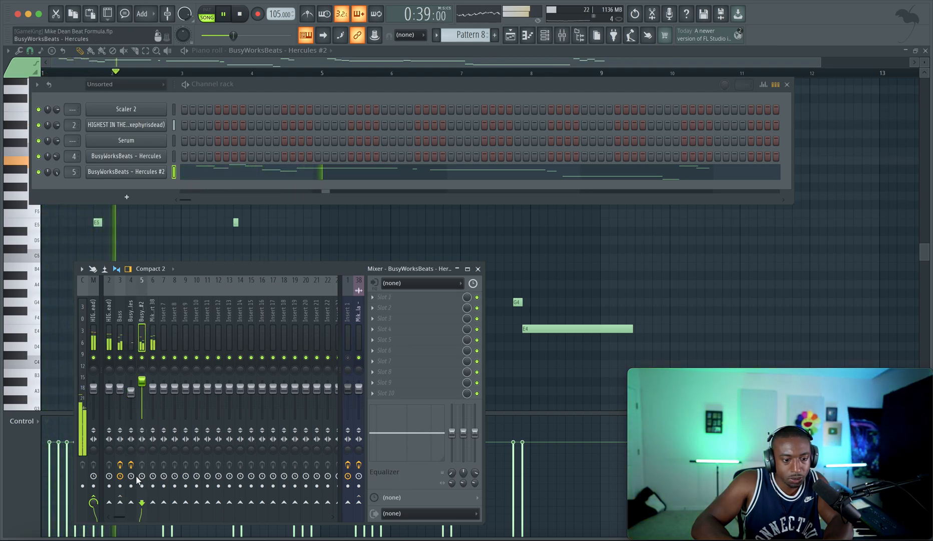
pyautogui.click(133, 502)
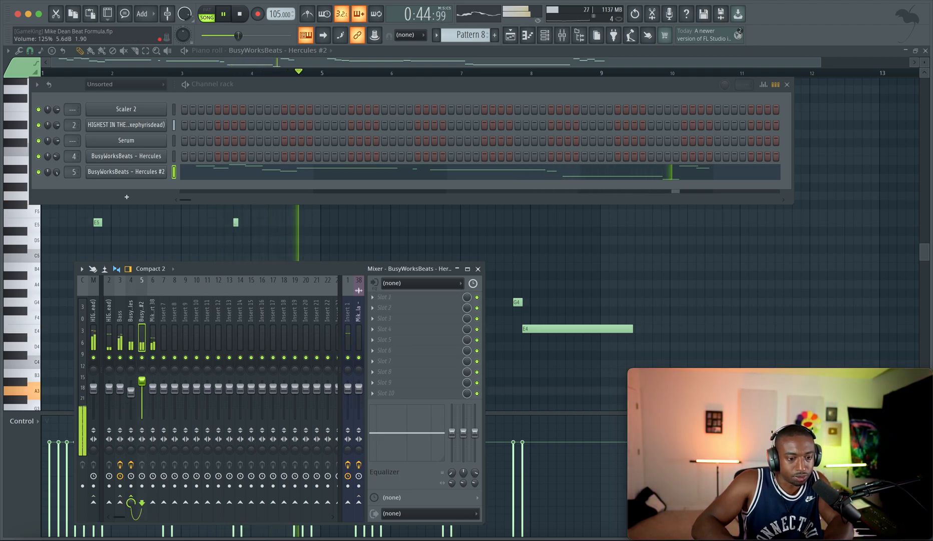
# Inspect the Hercules #2 channel's miscellaneous settings and the mixer levels during playback, and stop the song
pyautogui.click(124, 175)
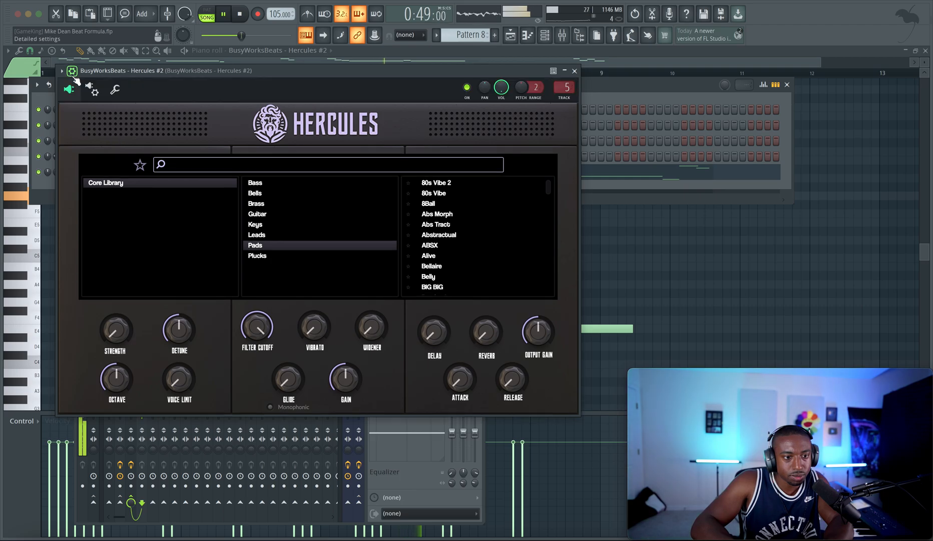
pyautogui.click(116, 90)
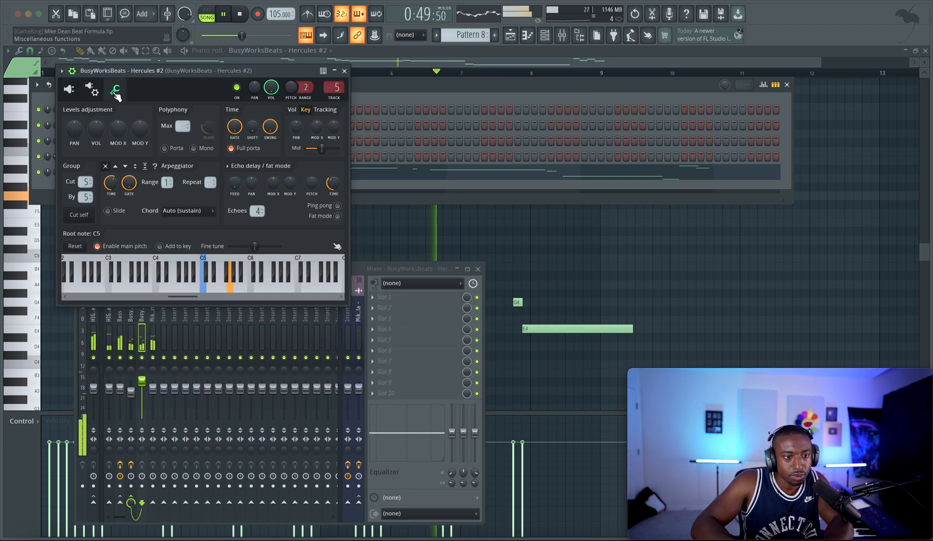
pyautogui.click(344, 72)
pyautogui.click(511, 36)
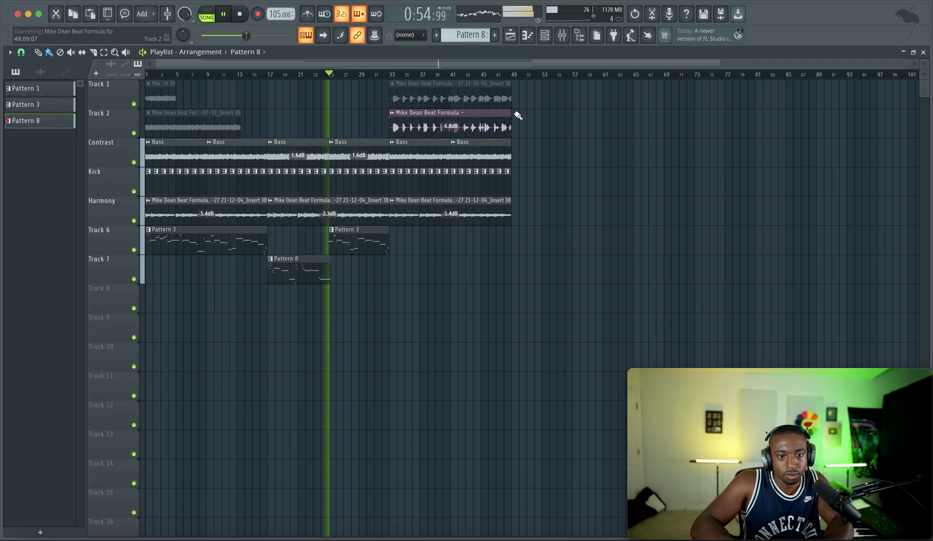
pyautogui.click(562, 35)
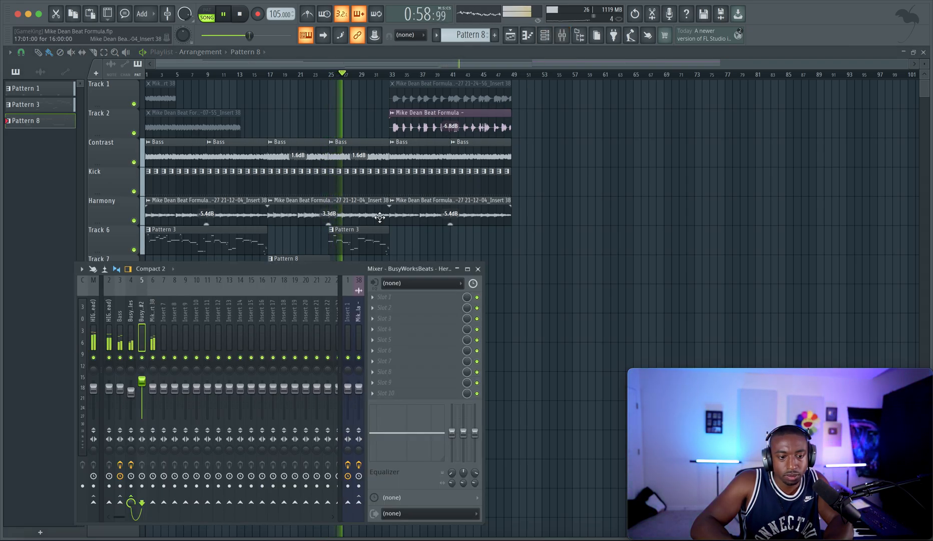
pyautogui.press('F9')
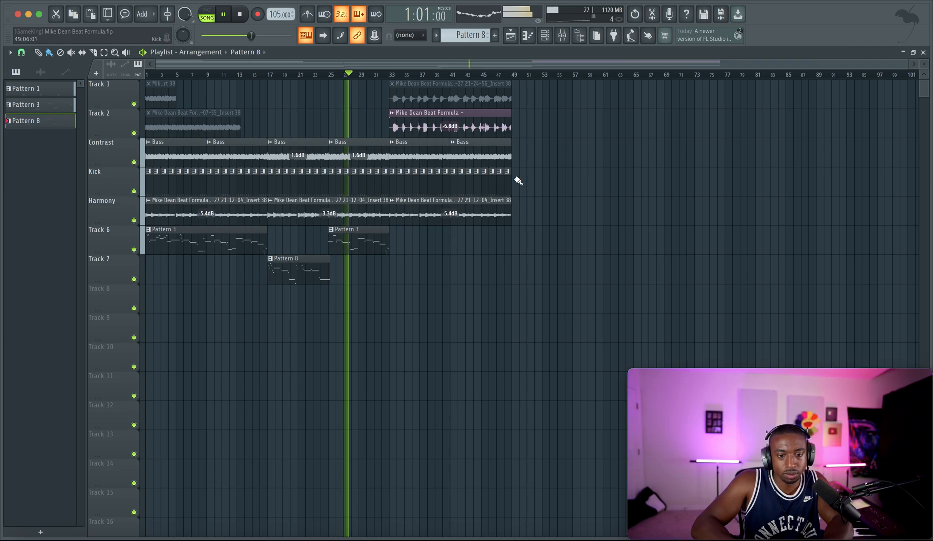
pyautogui.click(562, 35)
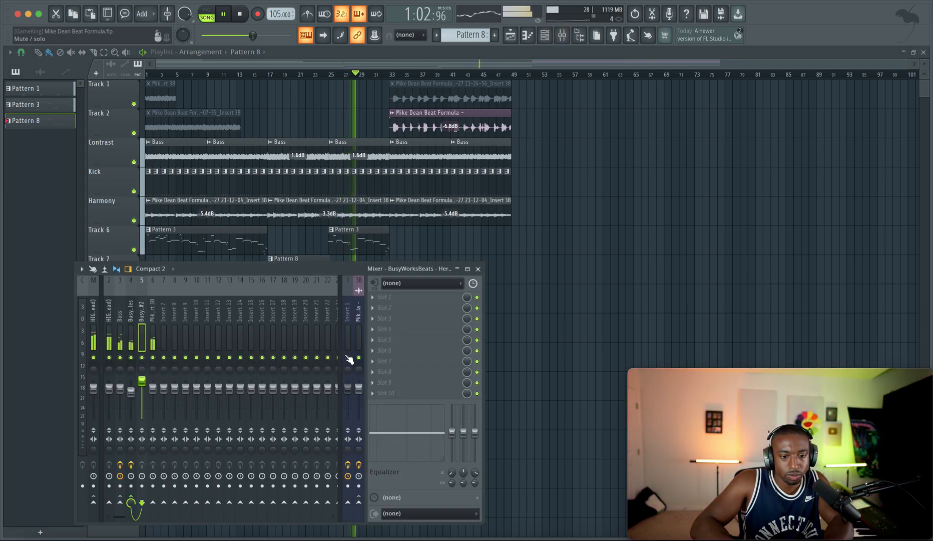
pyautogui.press('space')
pyautogui.press('F9')
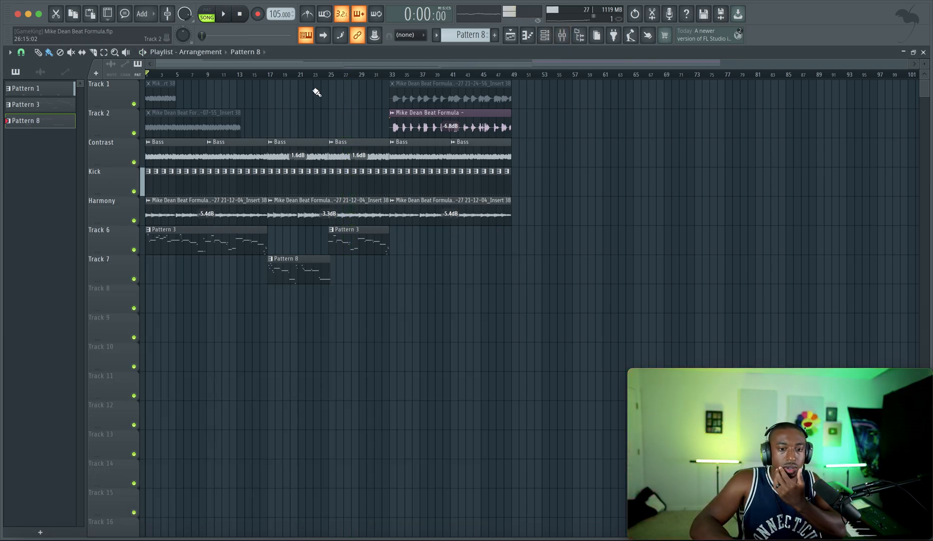
# Try Harmony Engine in the second effect slot of the Hercules mixer track and close its window
pyautogui.click(335, 75)
pyautogui.click(562, 36)
pyautogui.click(151, 305)
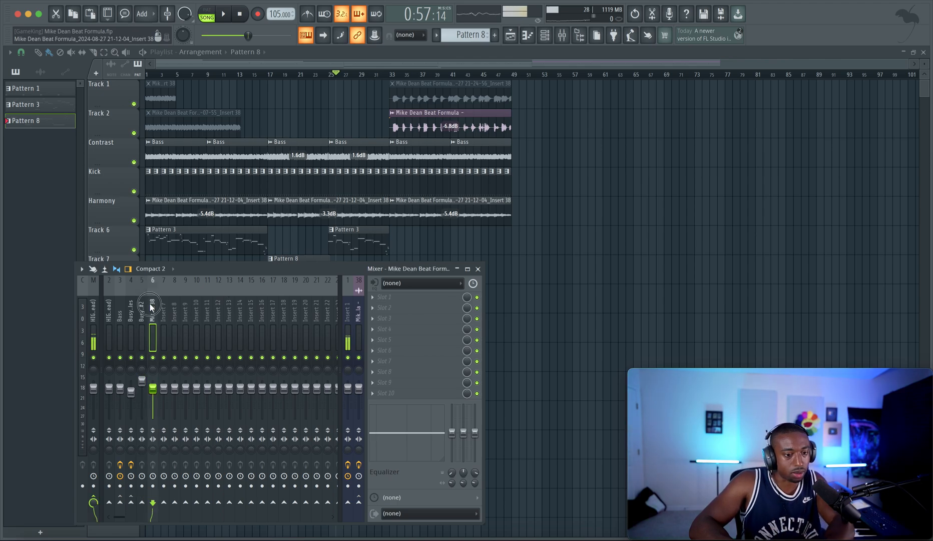
pyautogui.click(142, 305)
pyautogui.click(133, 313)
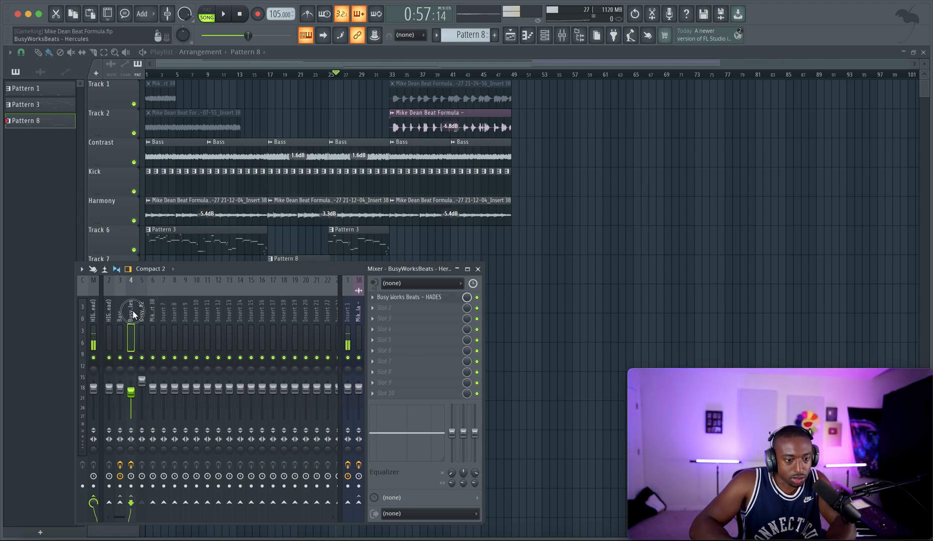
pyautogui.click(386, 308)
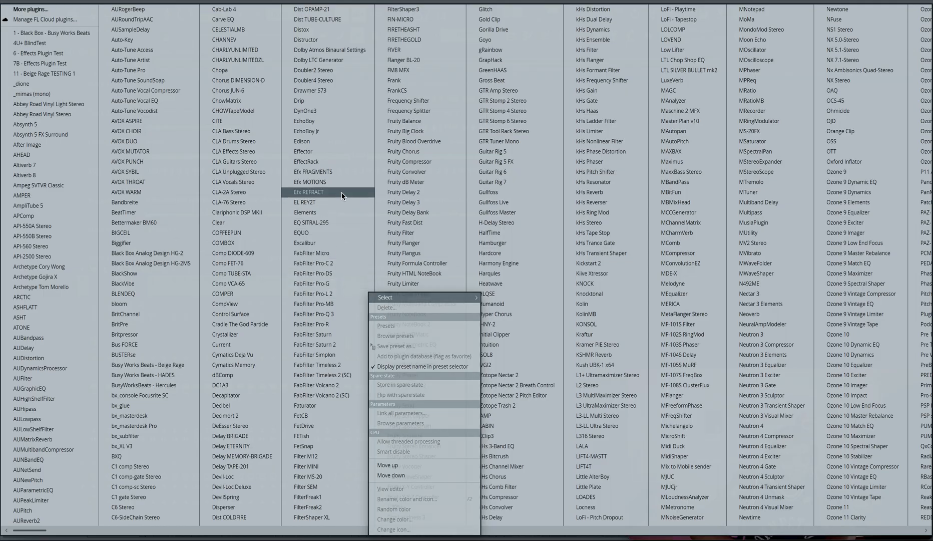
pyautogui.click(536, 264)
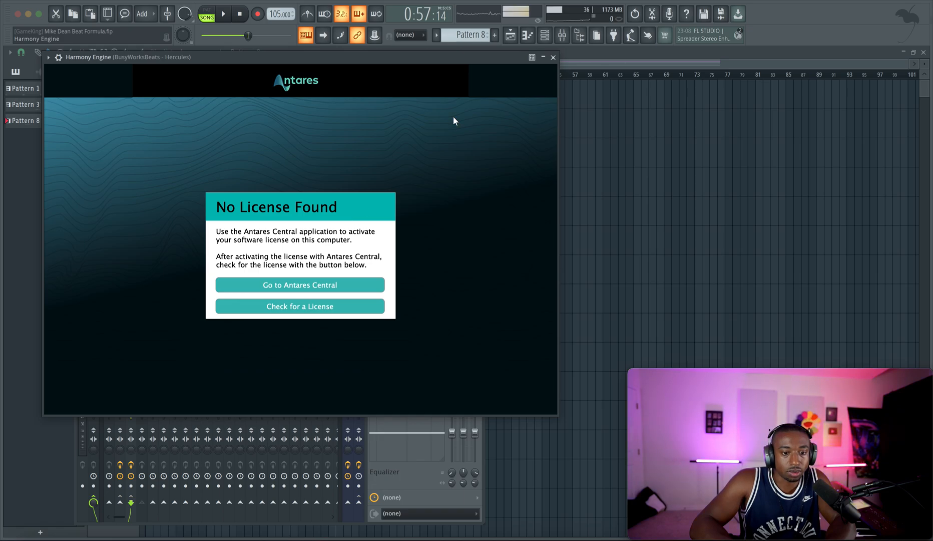
pyautogui.click(553, 57)
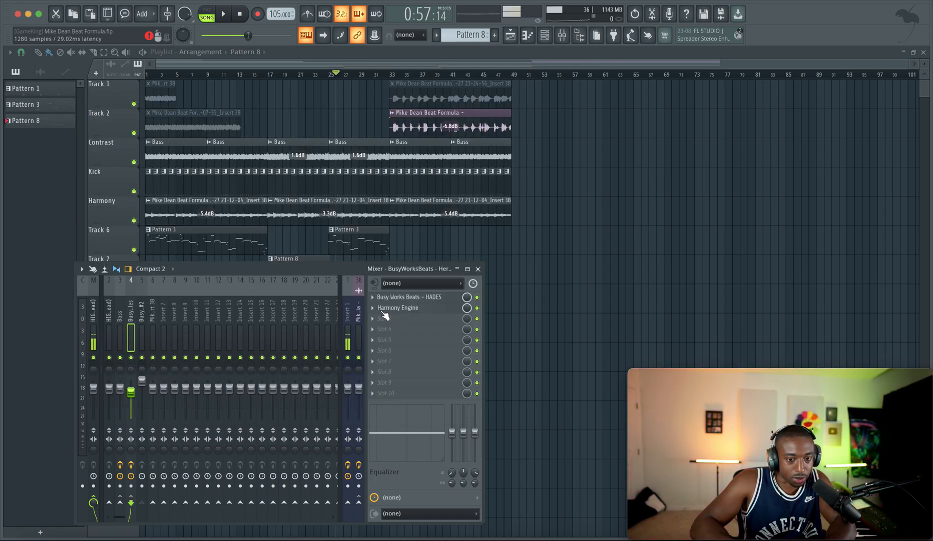
# Delete Harmony Engine from the Hercules track's second effect slot and close the mixer
pyautogui.click(372, 309)
pyautogui.click(399, 308)
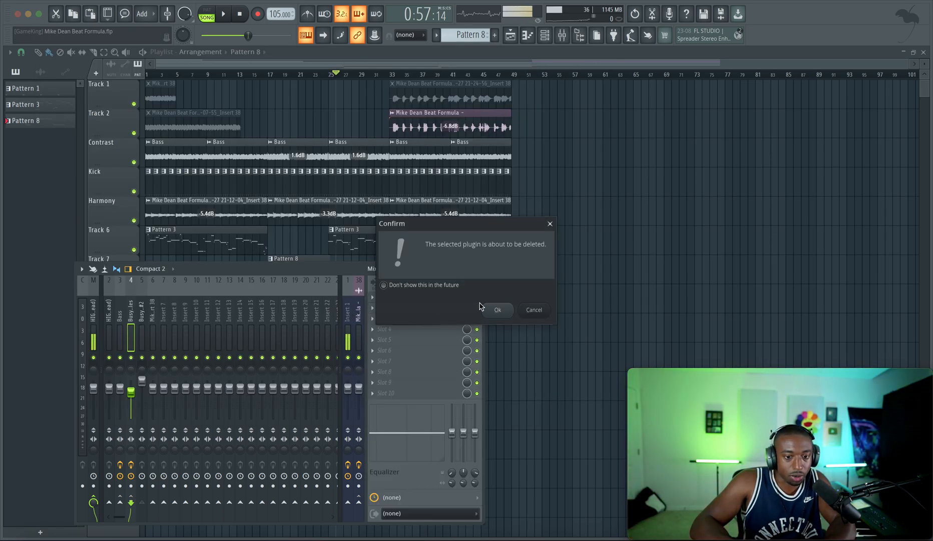
pyautogui.press('Return')
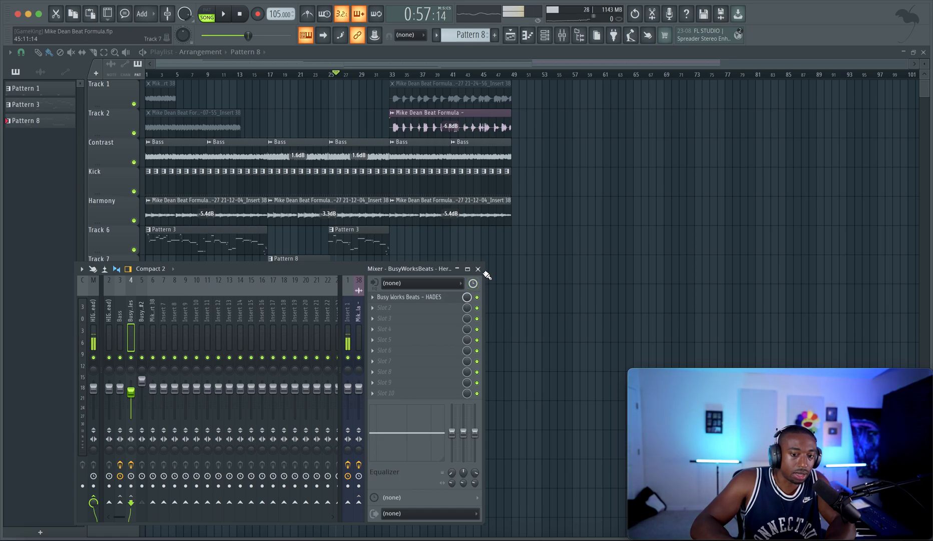
pyautogui.click(478, 269)
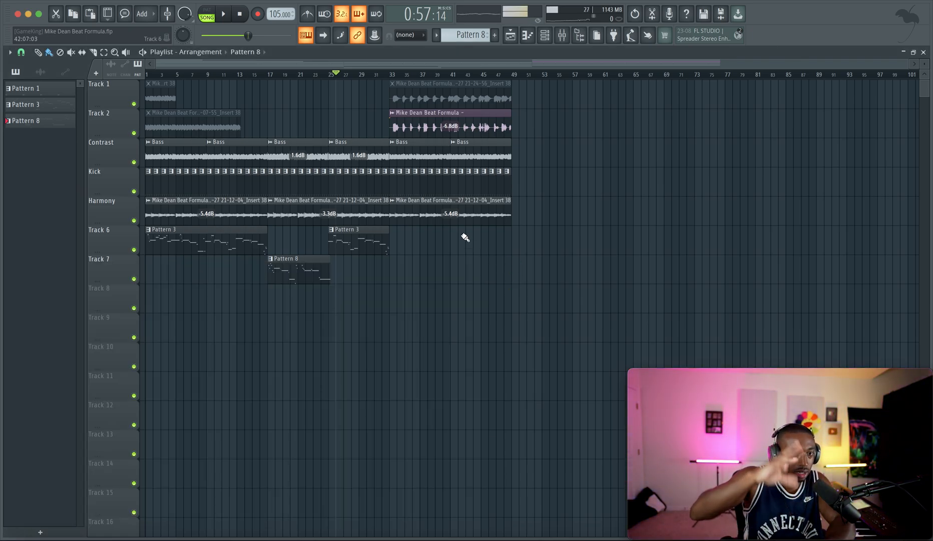
# Save the project and play the arrangement from around bar 25
pyautogui.click(330, 74)
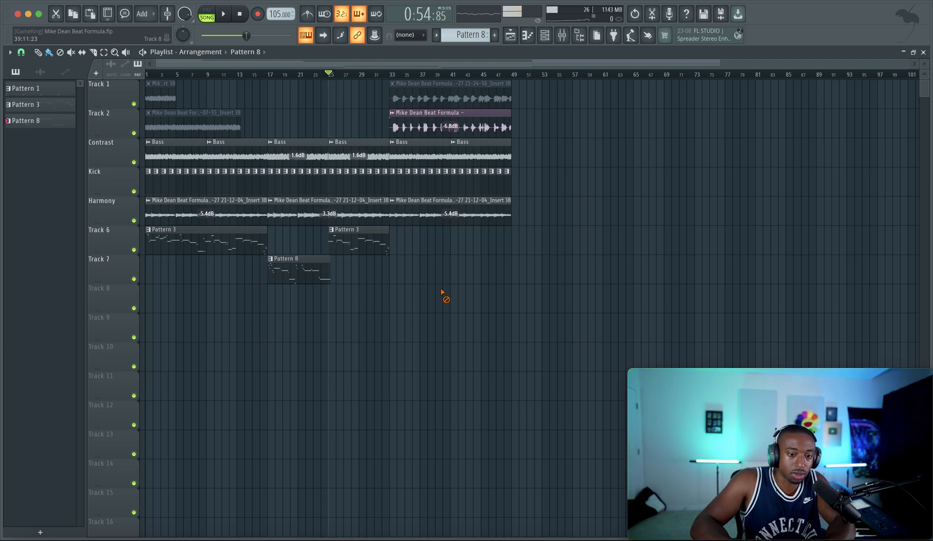
pyautogui.press('space')
pyautogui.press('space')
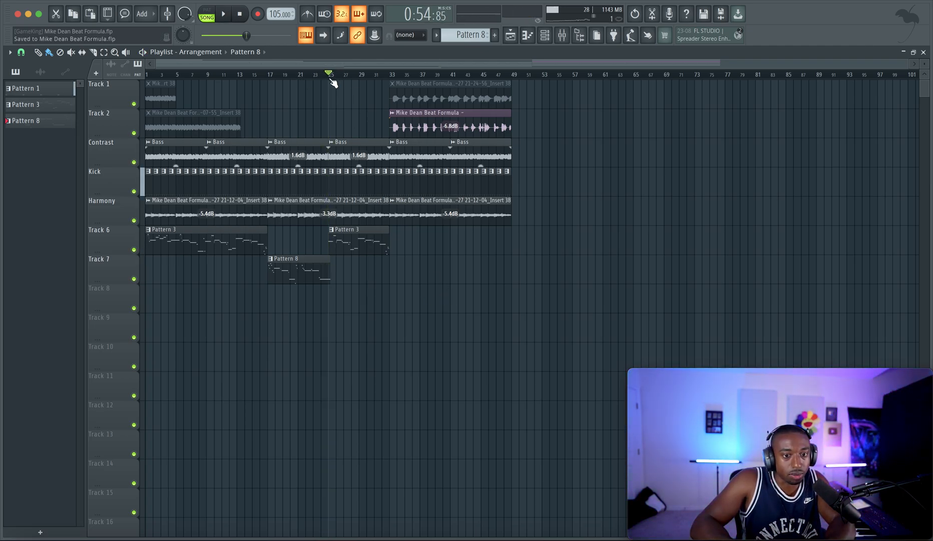
pyautogui.press('space')
# Load Fruity soft clipper on the master track and move it to the second effect slot
pyautogui.click(562, 35)
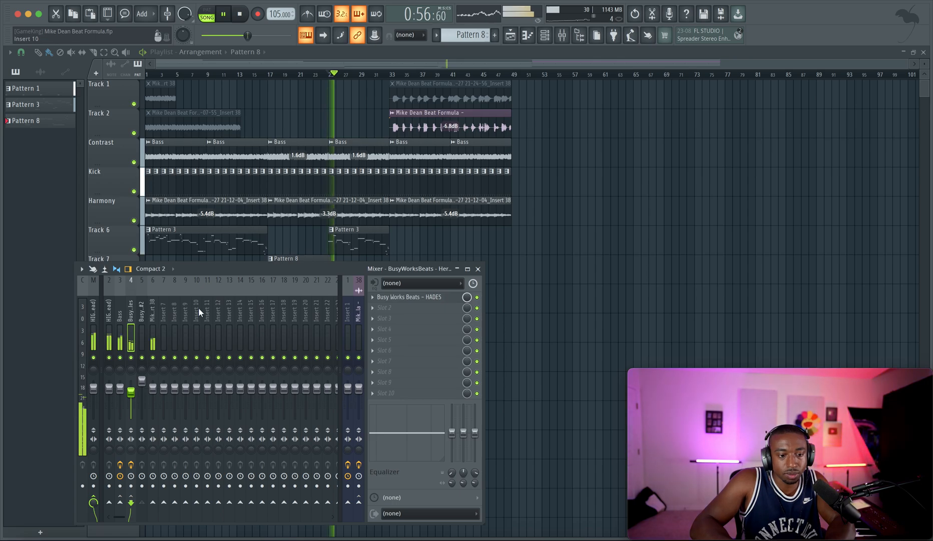
pyautogui.click(93, 315)
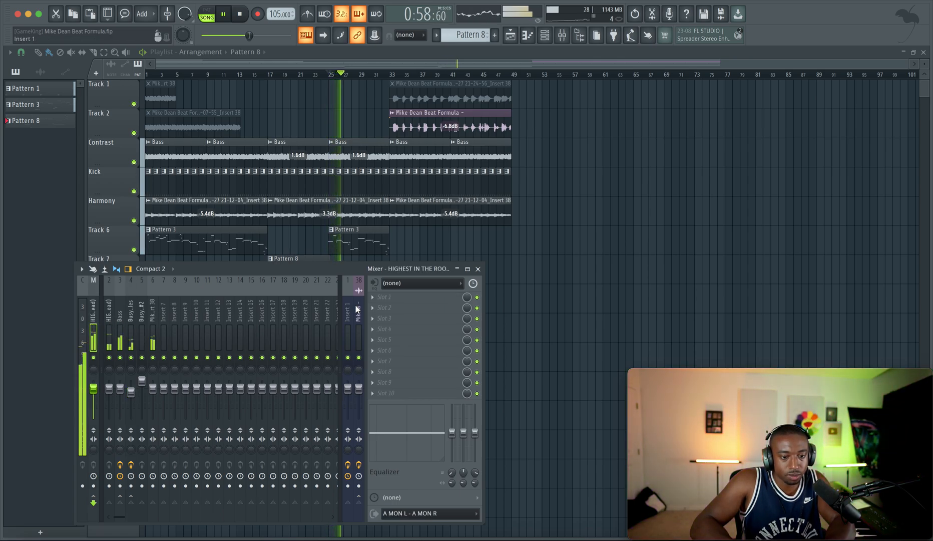
pyautogui.click(389, 297)
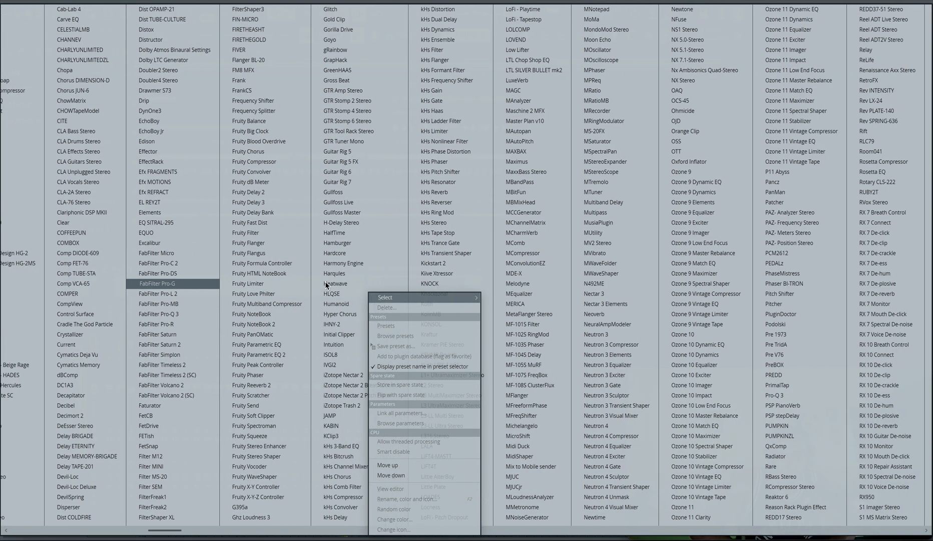
pyautogui.click(275, 415)
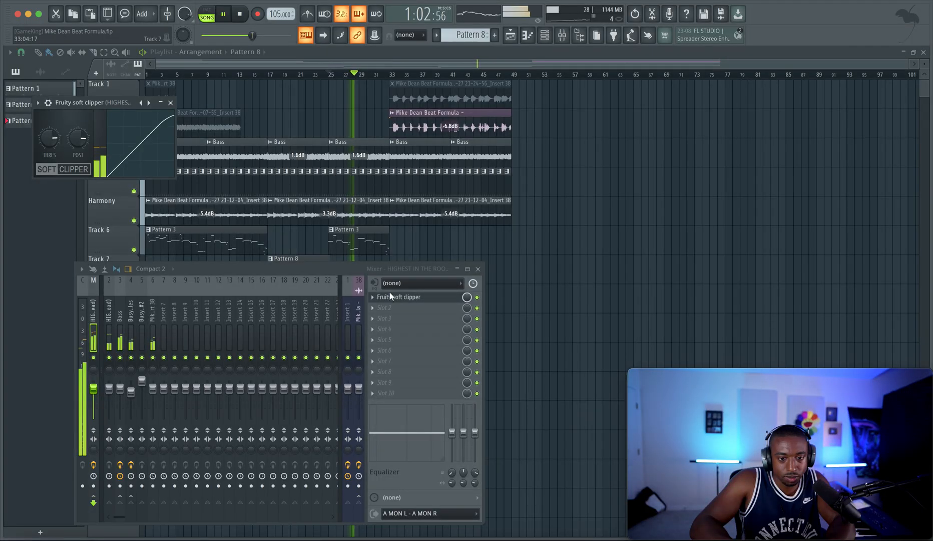
pyautogui.click(348, 358)
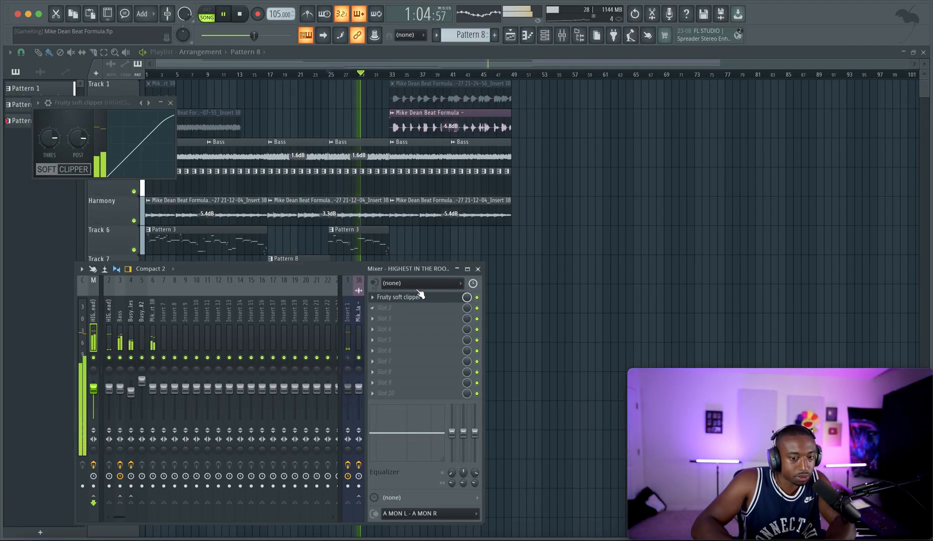
pyautogui.moveTo(414, 302); pyautogui.dragTo(400, 307)
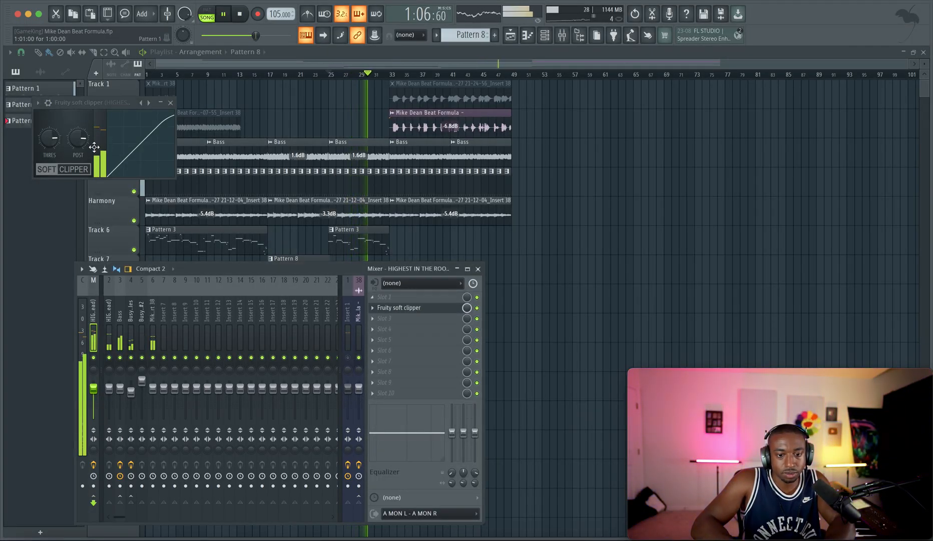
# Load Fruity WaveShaper in the master's first effect slot and bend its curve slightly upward at the midpoint
pyautogui.click(396, 297)
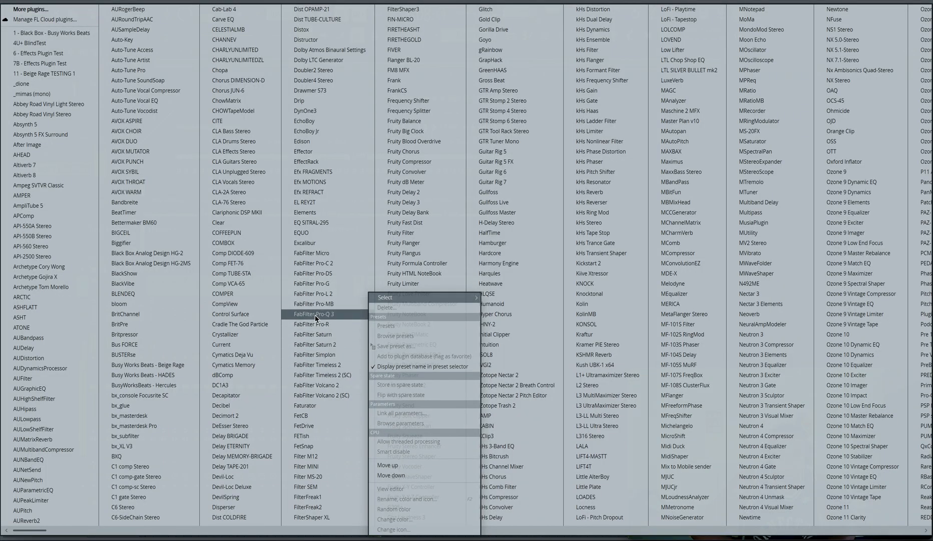
pyautogui.scroll(-2, 315, 315)
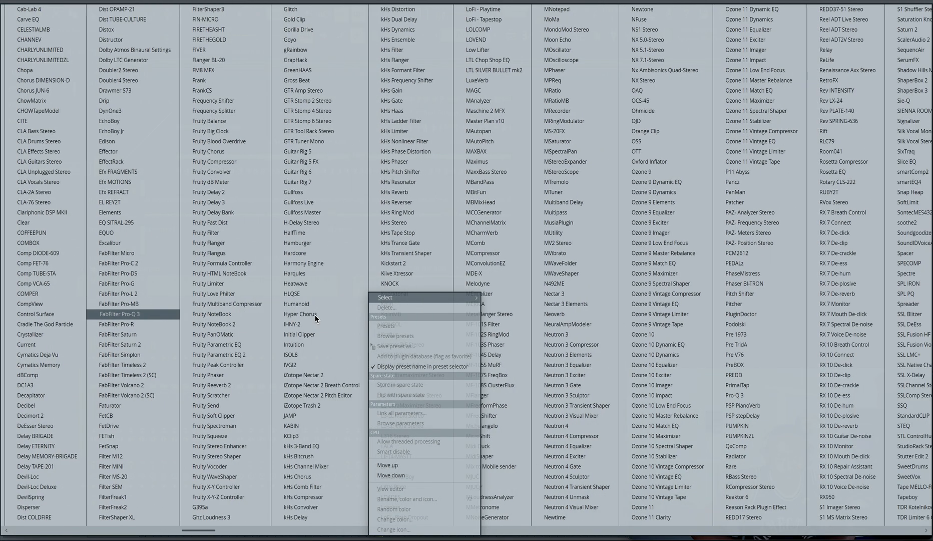
pyautogui.click(234, 476)
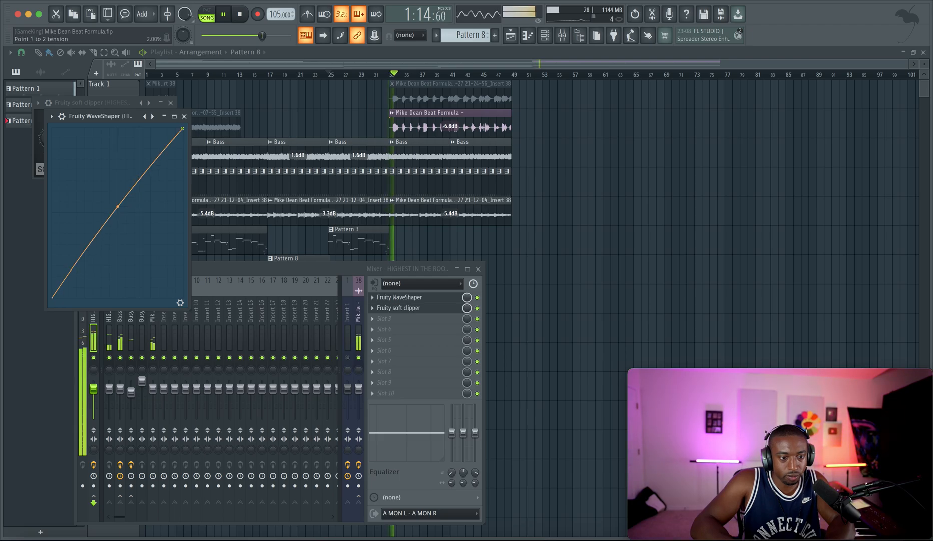
pyautogui.moveTo(118, 207); pyautogui.dragTo(118, 200)
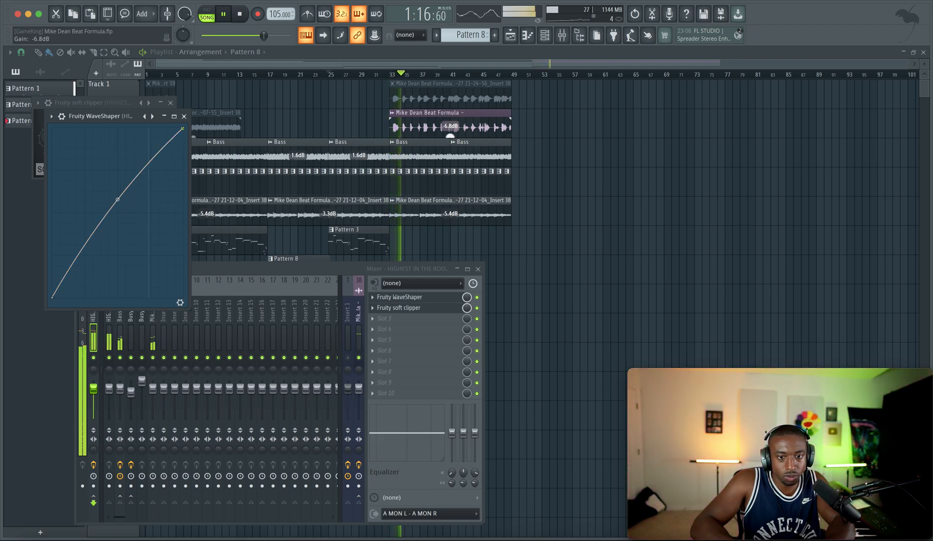
# Bend the curve of the master's Fruity WaveShaper further upward at its midpoint and close the plugin
pyautogui.press('F12')
pyautogui.press('F9')
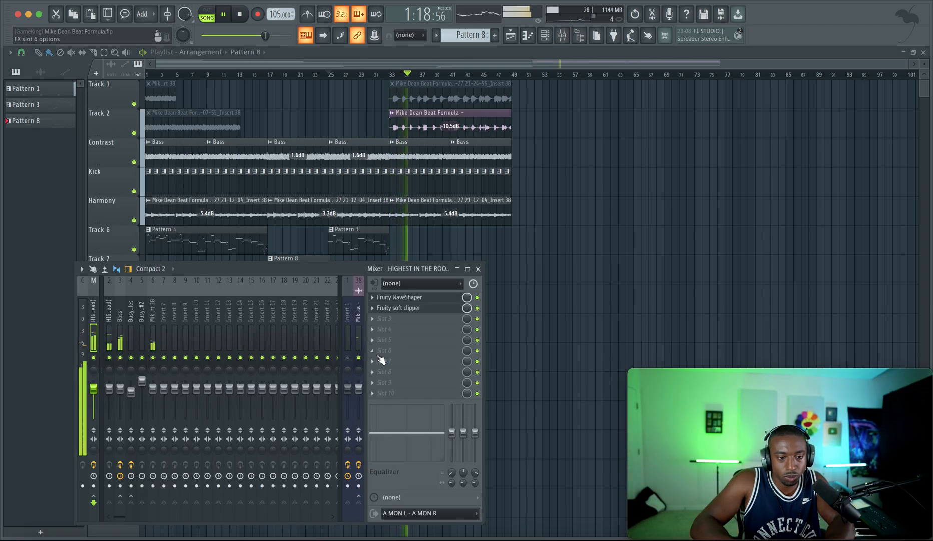
pyautogui.click(408, 298)
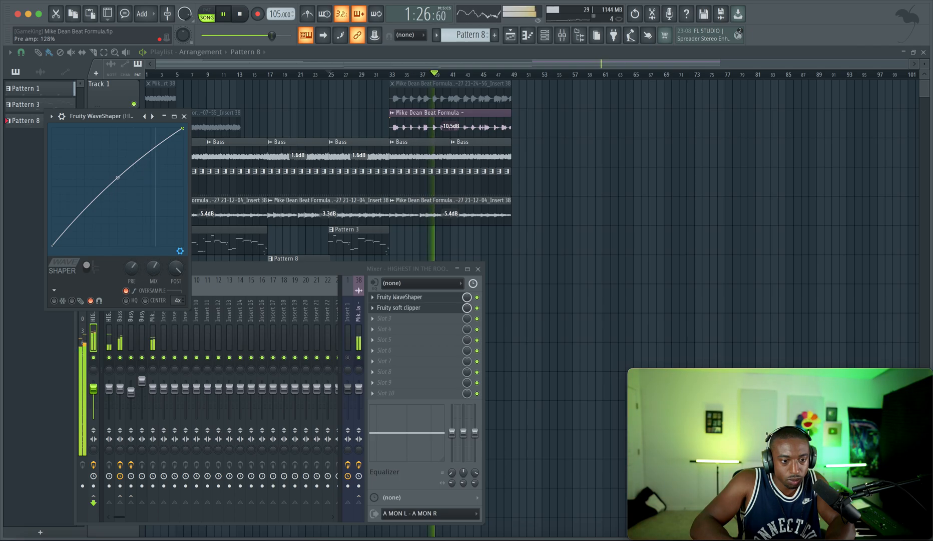
pyautogui.moveTo(123, 191); pyautogui.dragTo(122, 173)
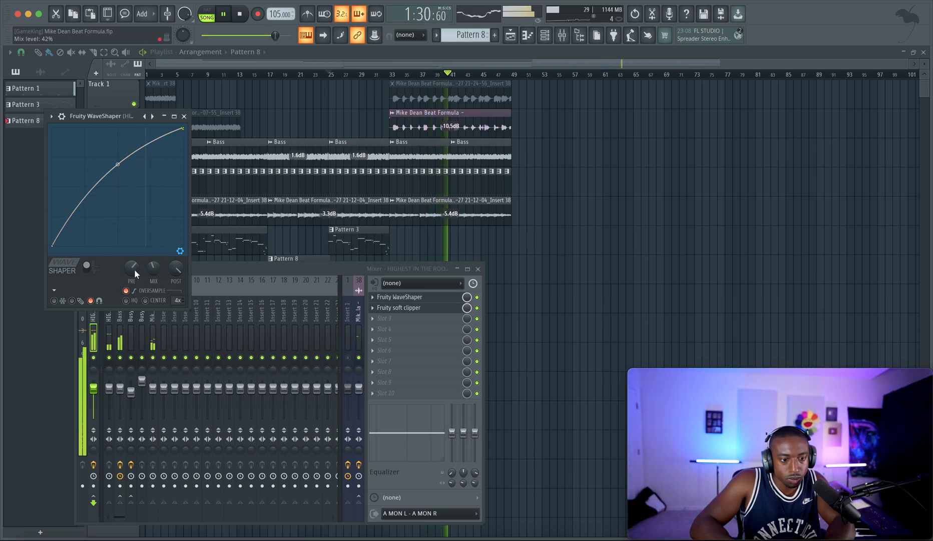
pyautogui.moveTo(128, 195); pyautogui.dragTo(128, 186)
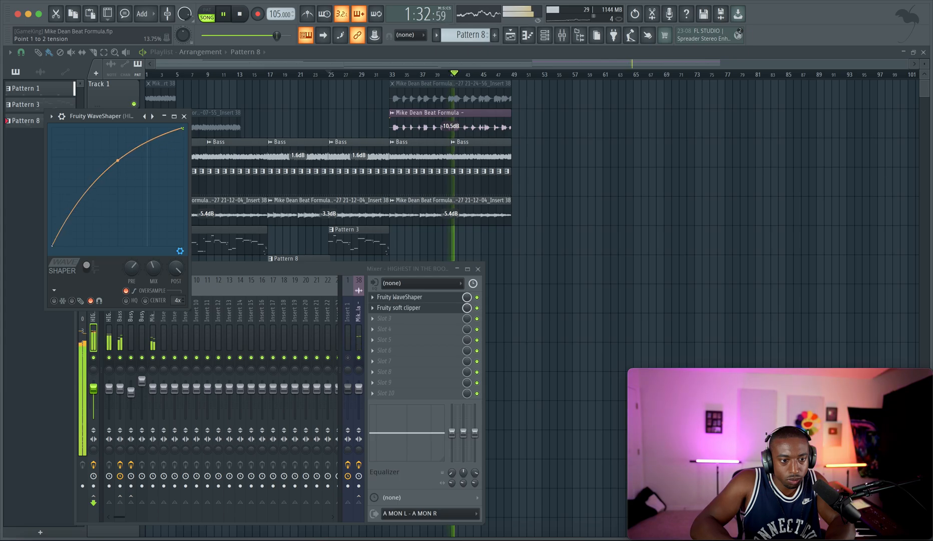
pyautogui.click(183, 116)
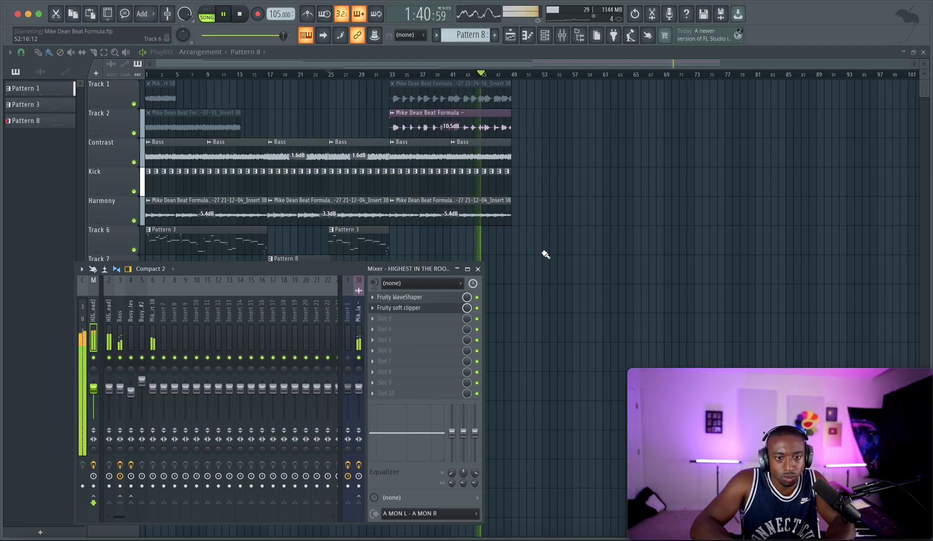
# Disable Edison on the mixer insert of the Track 2 clip at bar 33 and close the open windows
pyautogui.doubleClick(467, 119)
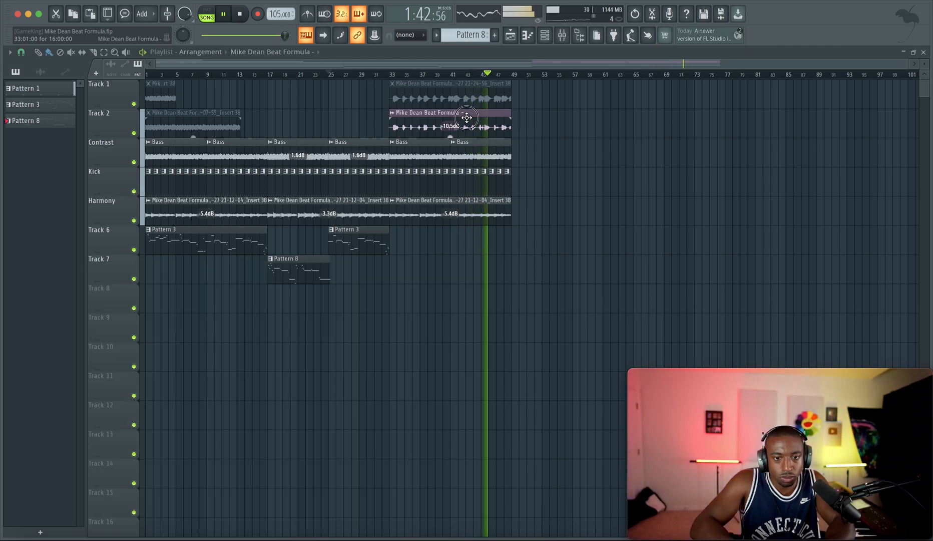
pyautogui.click(563, 36)
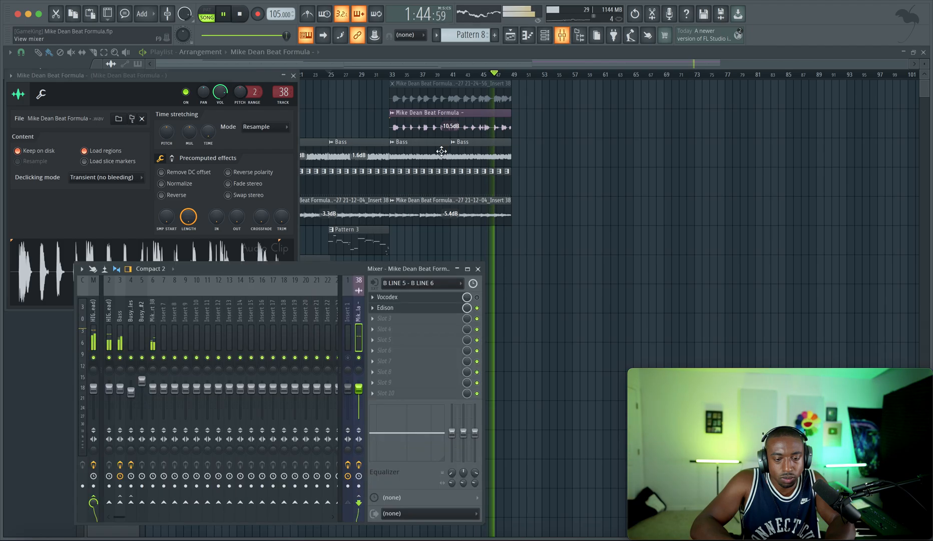
pyautogui.click(477, 307)
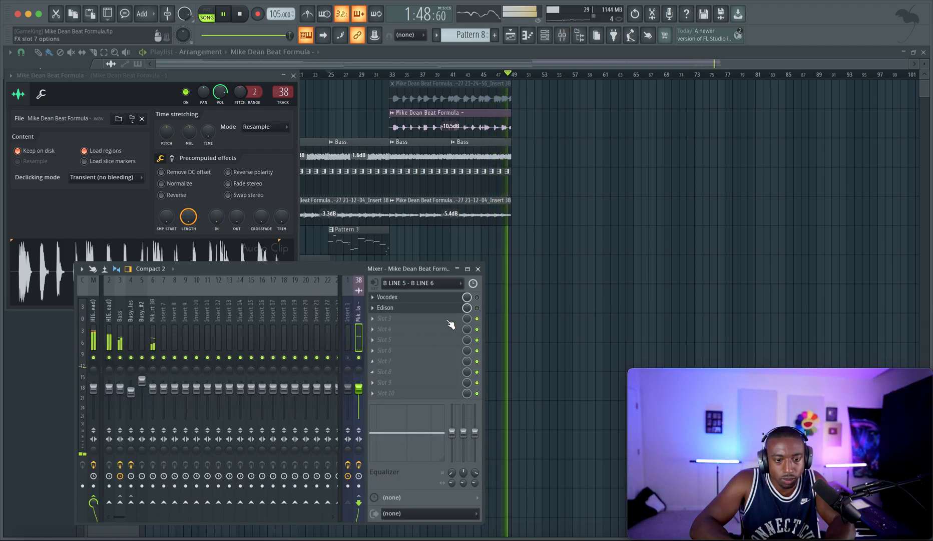
pyautogui.press('F12')
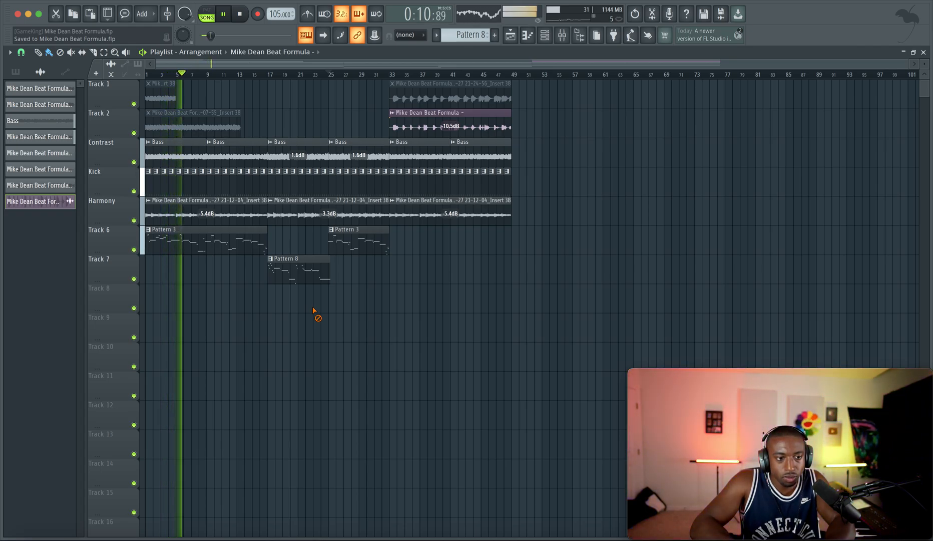
# Recolor all audio clips in the picker with a gradient from magenta to red
pyautogui.keyDown('shift'); pyautogui.click(30, 86); pyautogui.keyUp('shift')
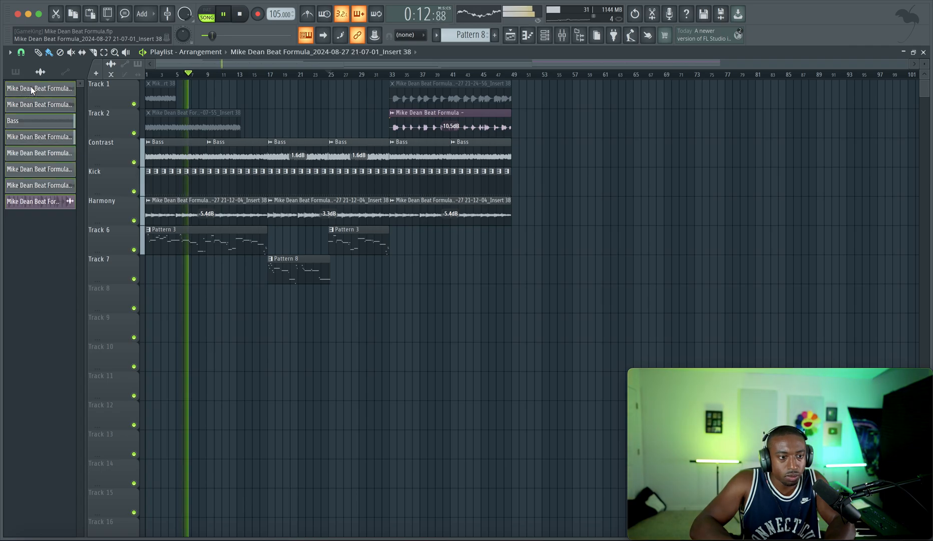
pyautogui.rightClick(49, 170)
pyautogui.click(65, 204)
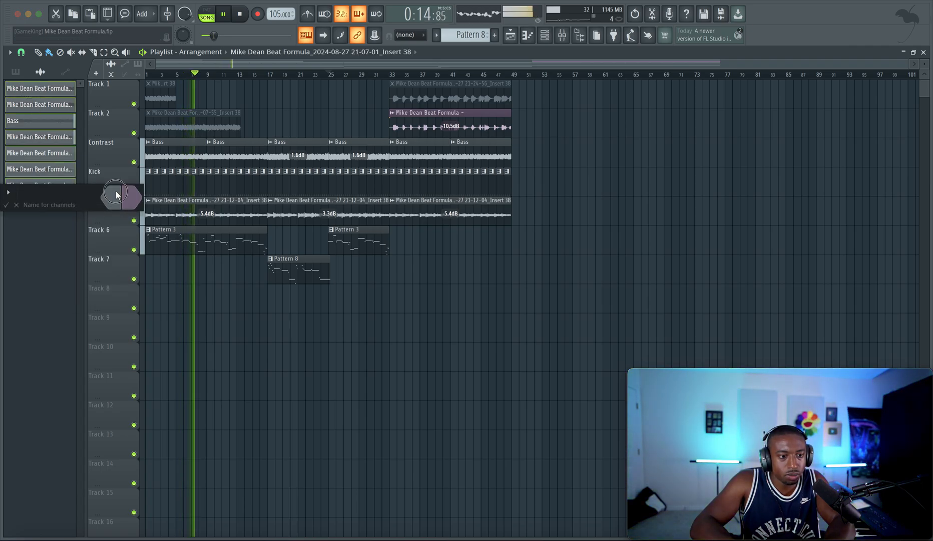
pyautogui.click(202, 368)
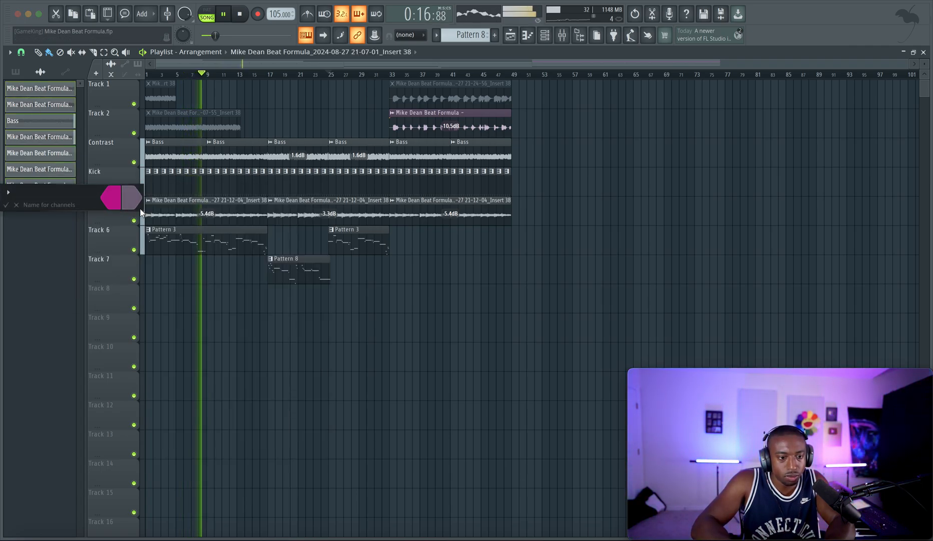
pyautogui.click(224, 364)
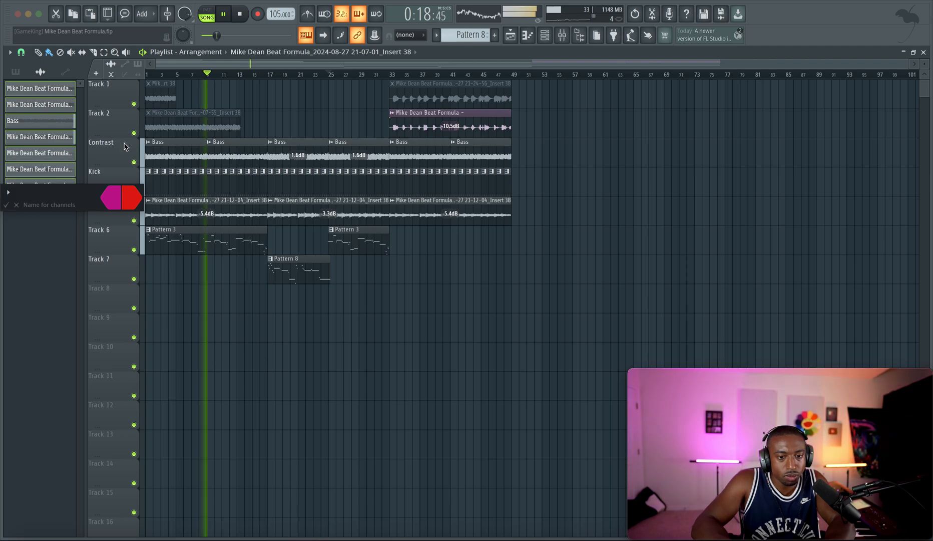
pyautogui.press('Return')
# Recolor Pattern 1, Pattern 3 and Pattern 8 with a gradient from magenta #D321B7 to red
pyautogui.click(16, 73)
pyautogui.click(33, 88)
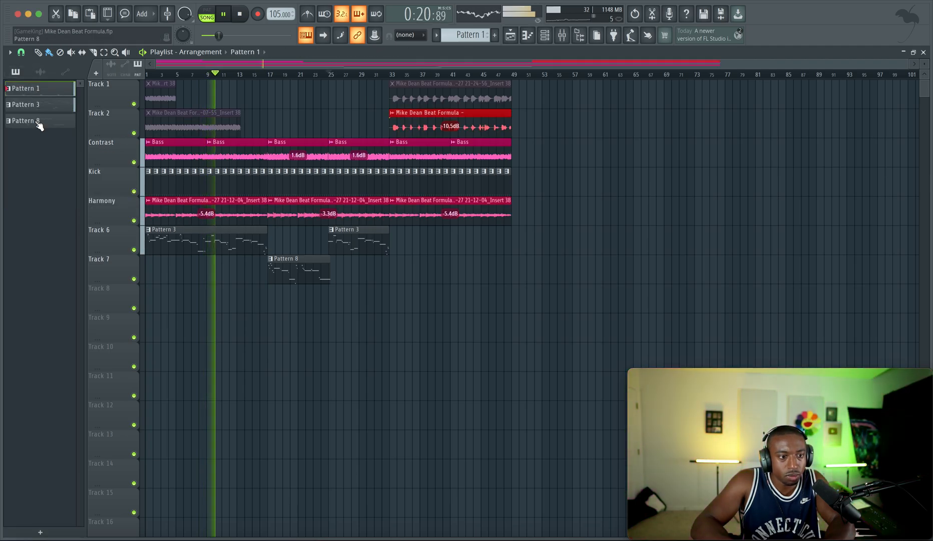
pyautogui.rightClick(62, 159)
pyautogui.click(63, 166)
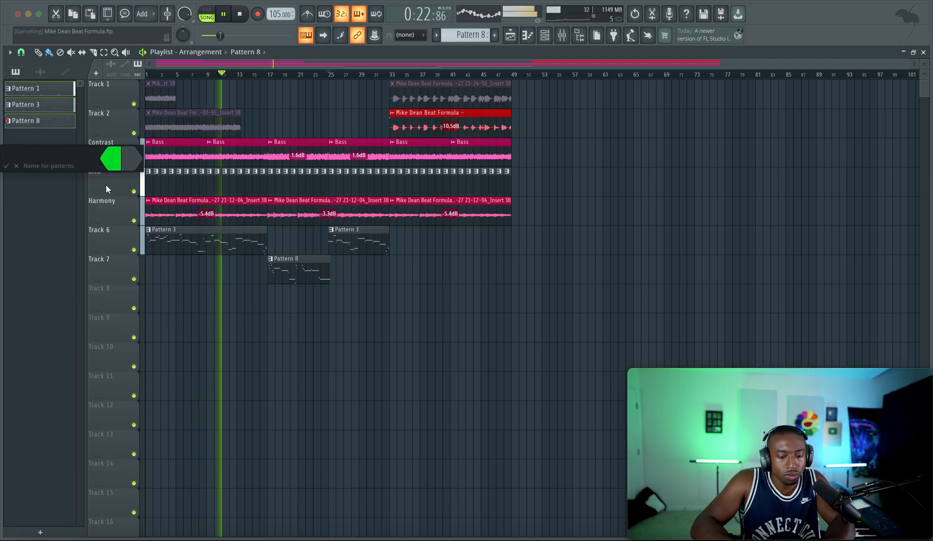
pyautogui.click(107, 169)
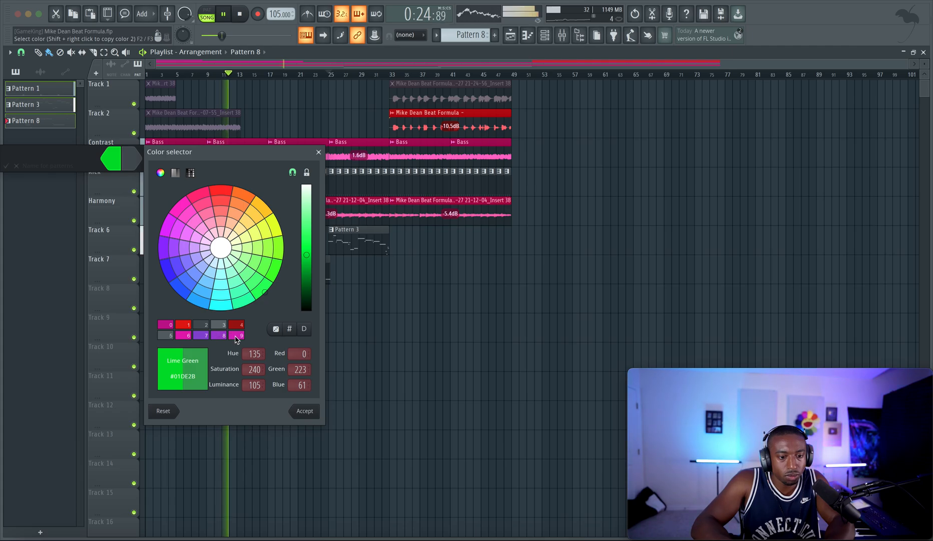
pyautogui.click(237, 336)
pyautogui.click(116, 153)
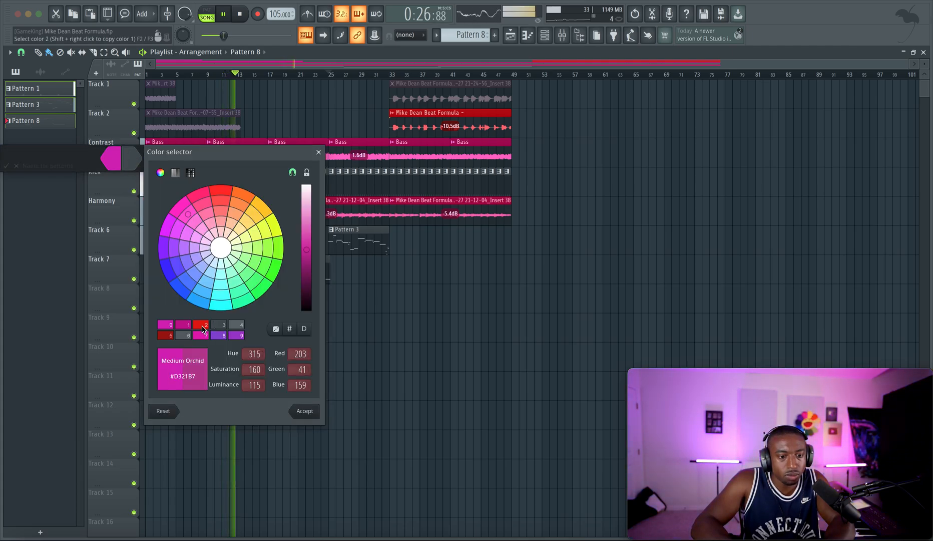
pyautogui.click(202, 326)
pyautogui.press('Return')
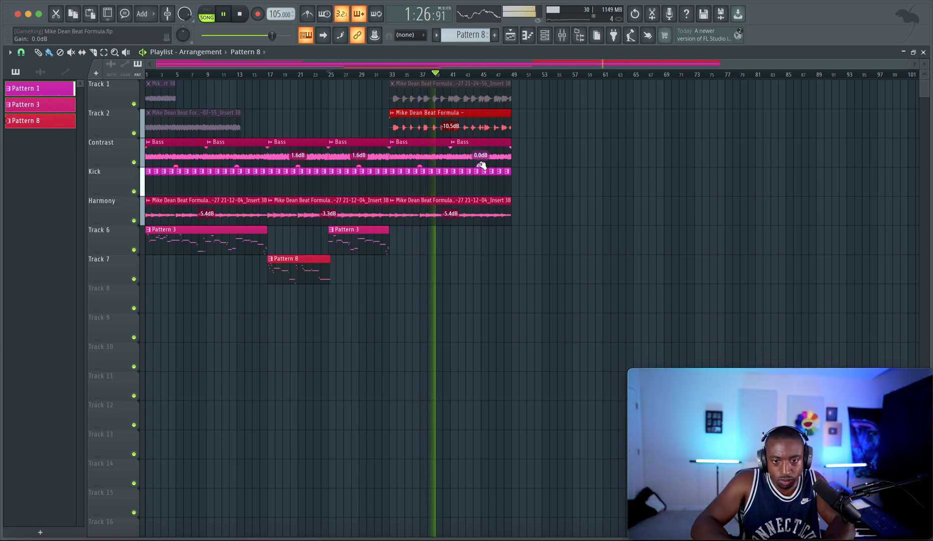
# Set the last Bass clip's gain to 1.4 dB and the last Harmony clip's gain to -7.0 dB
pyautogui.moveTo(481, 165); pyautogui.dragTo(481, 164)
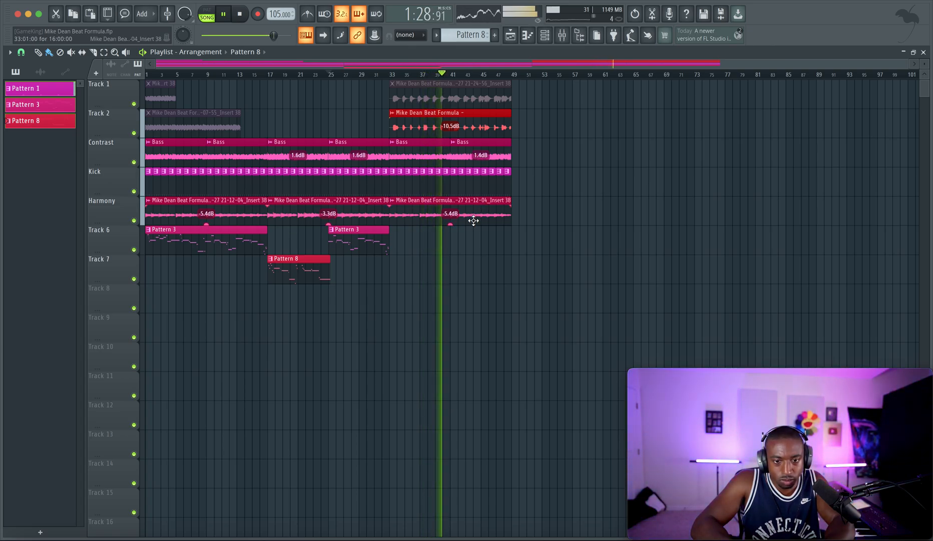
pyautogui.moveTo(450, 223); pyautogui.dragTo(450, 232)
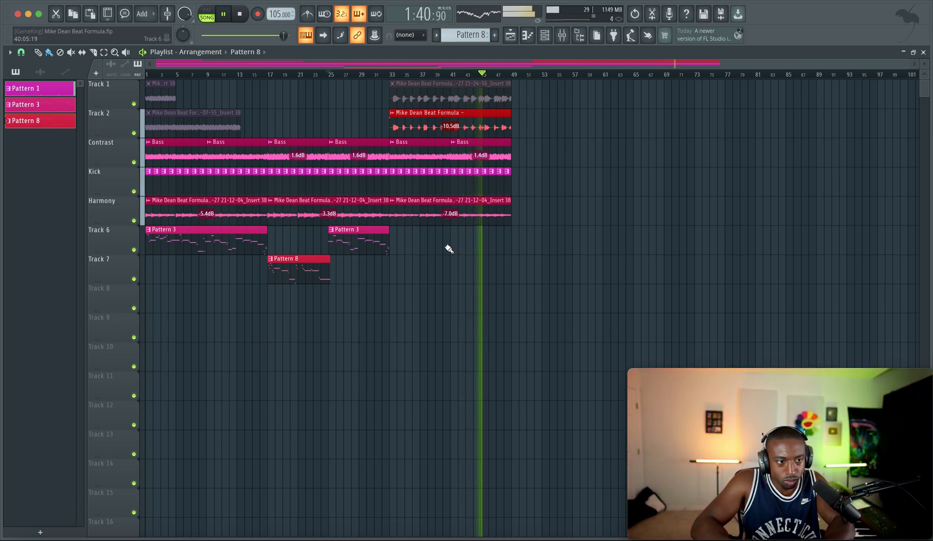
# Check the track levels in the mixer, stop playback and close the mixer
pyautogui.click(562, 34)
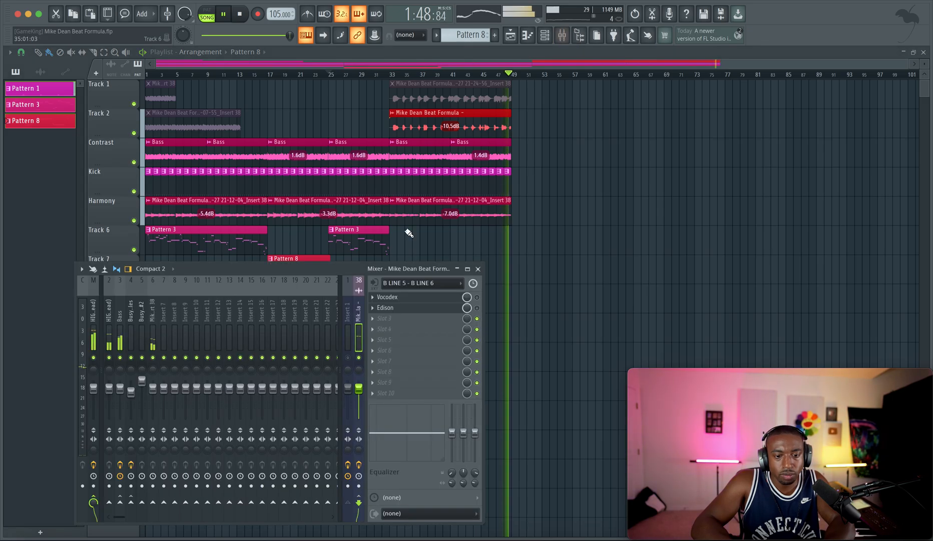
pyautogui.click(353, 358)
pyautogui.press('space')
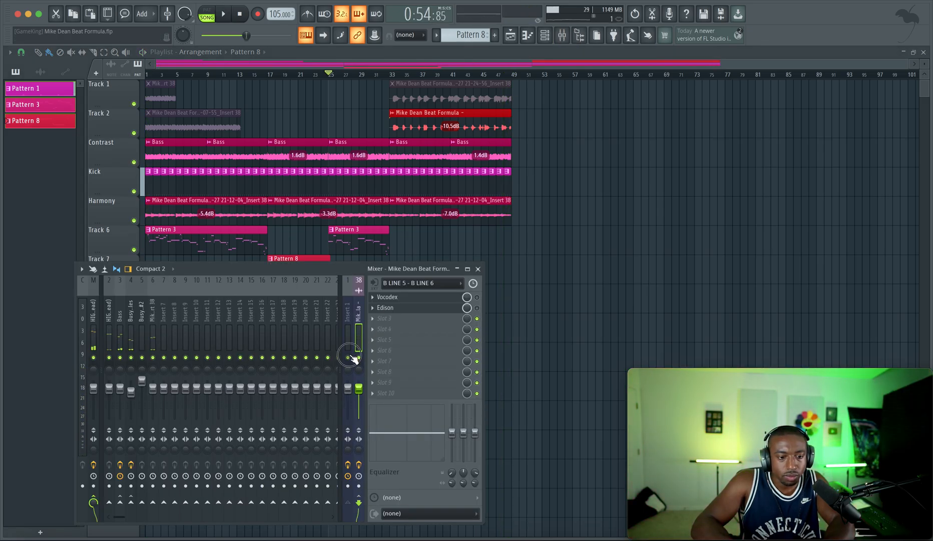
pyautogui.press('F9')
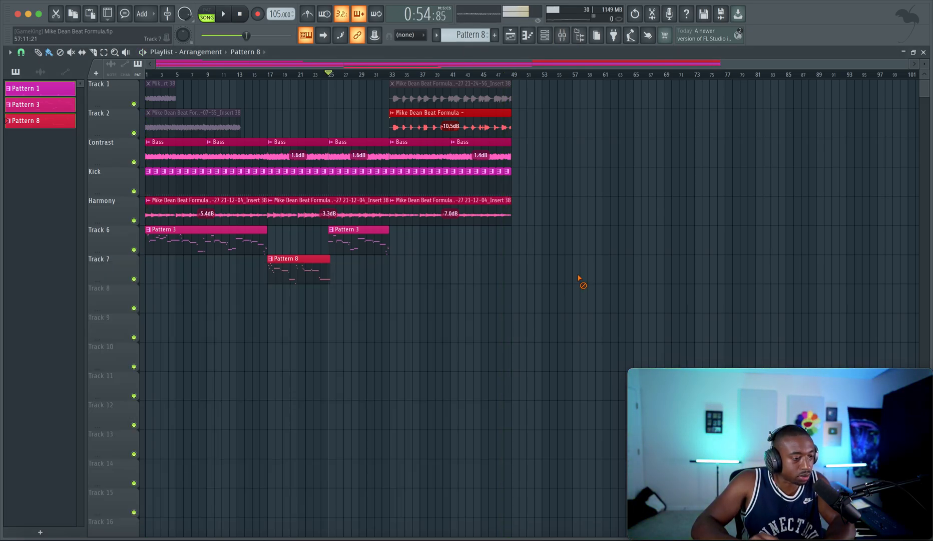